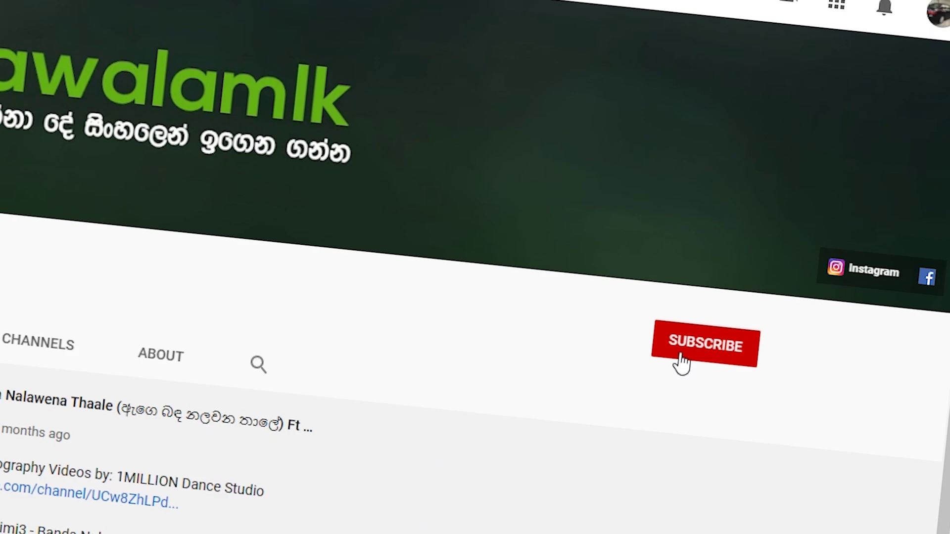
Step: Subscribe to the YouTube channel and set its notifications to All
click(819, 188)
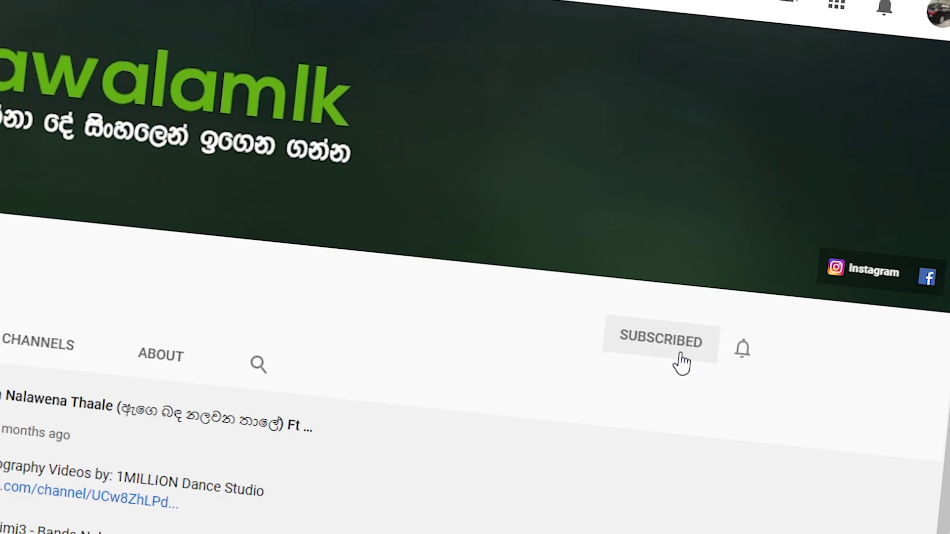
click(735, 352)
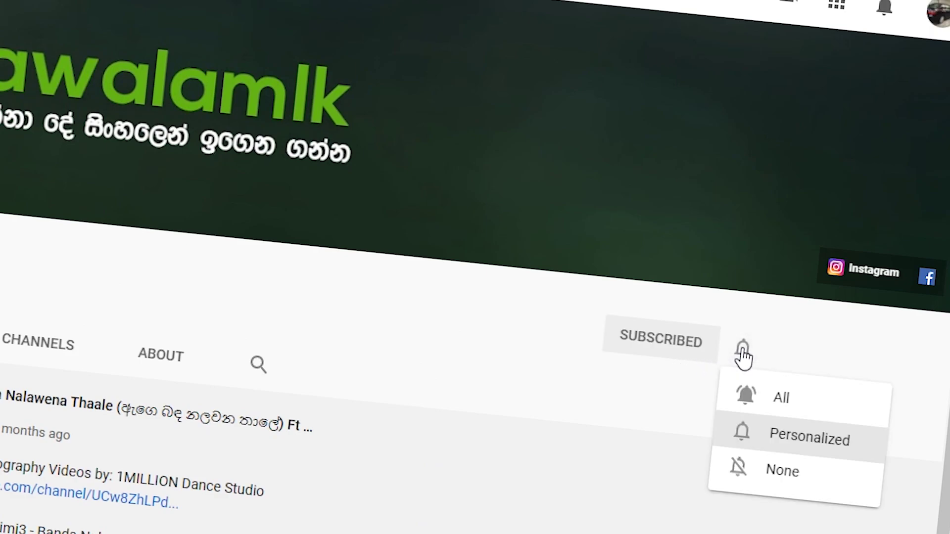
click(757, 394)
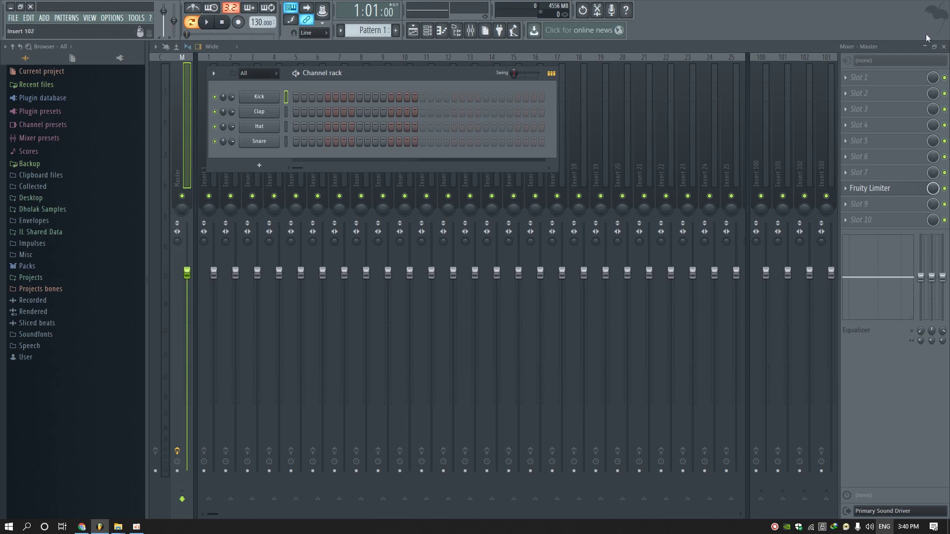
Step: In FL Studio, hide the mixer and start a new project
key(F9)
click(13, 18)
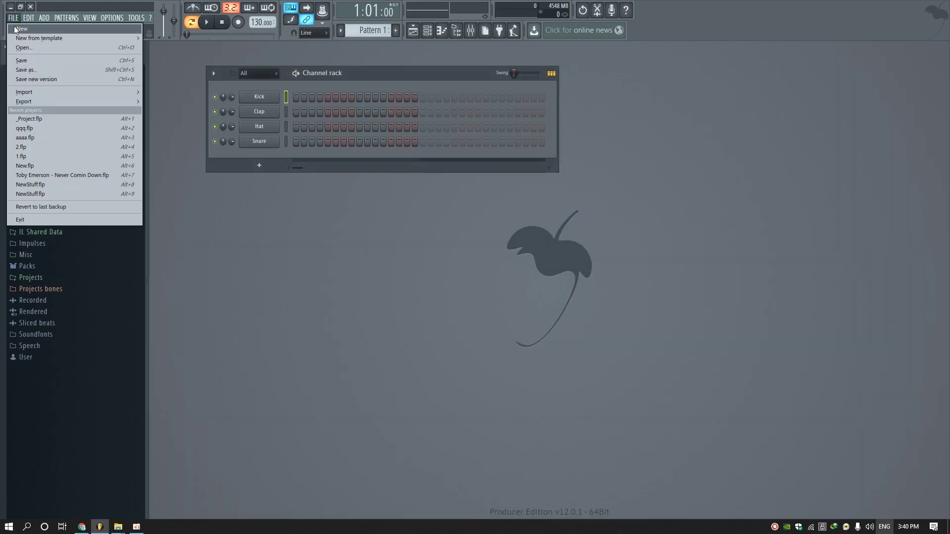
click(15, 29)
Step: Place the channel rack directly beside the browser and narrow it to show 16 steps
drag(327, 59, 307, 49)
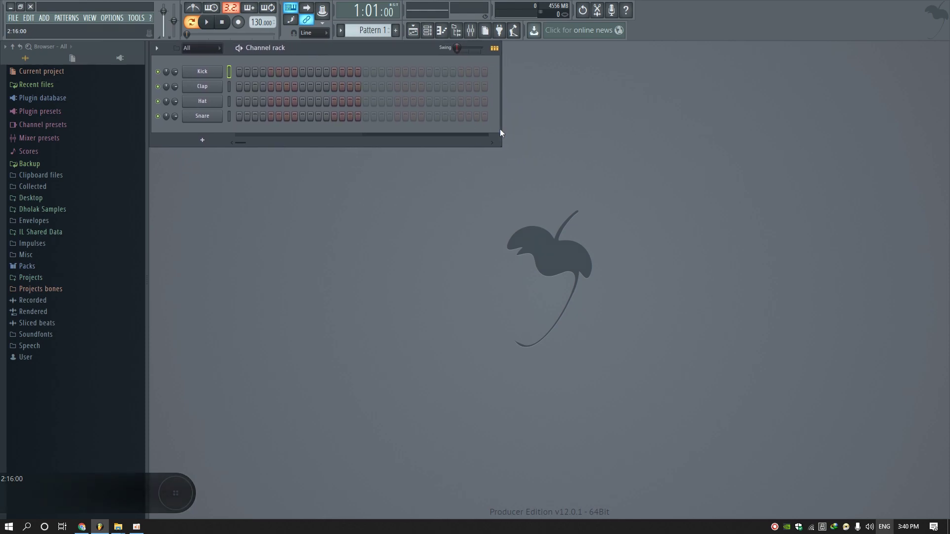
drag(501, 129, 368, 133)
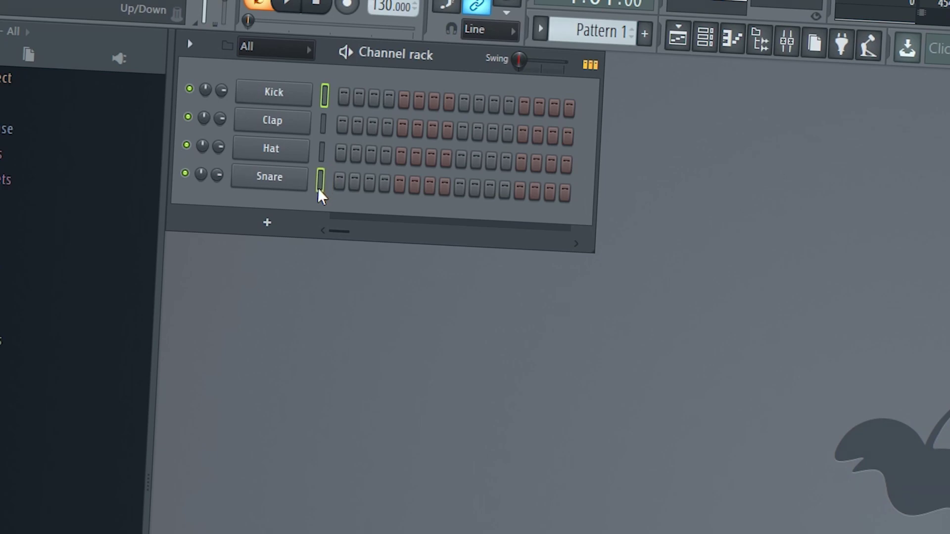
Step: Select the Kick, Clap, Hat and Snare channels and delete them from the channel rack
drag(321, 127, 320, 180)
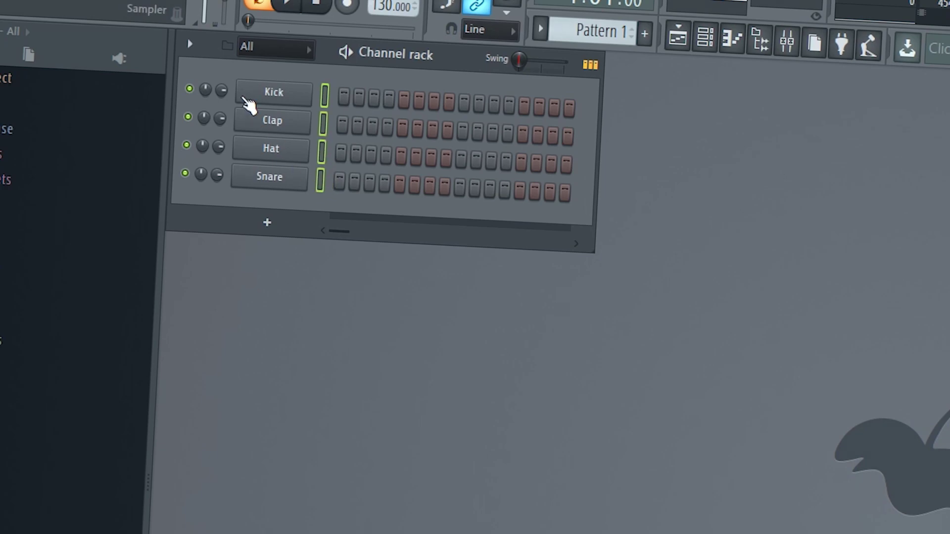
click(189, 44)
click(223, 121)
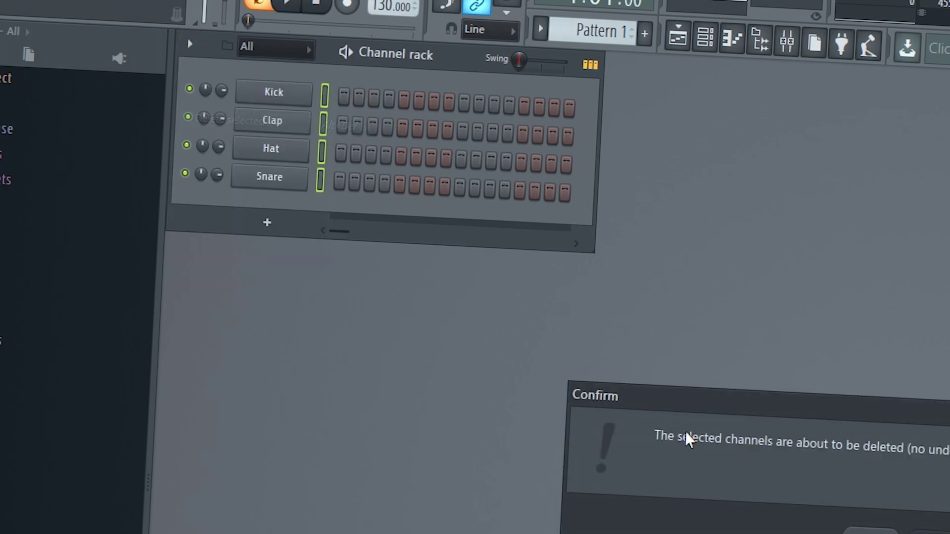
click(717, 432)
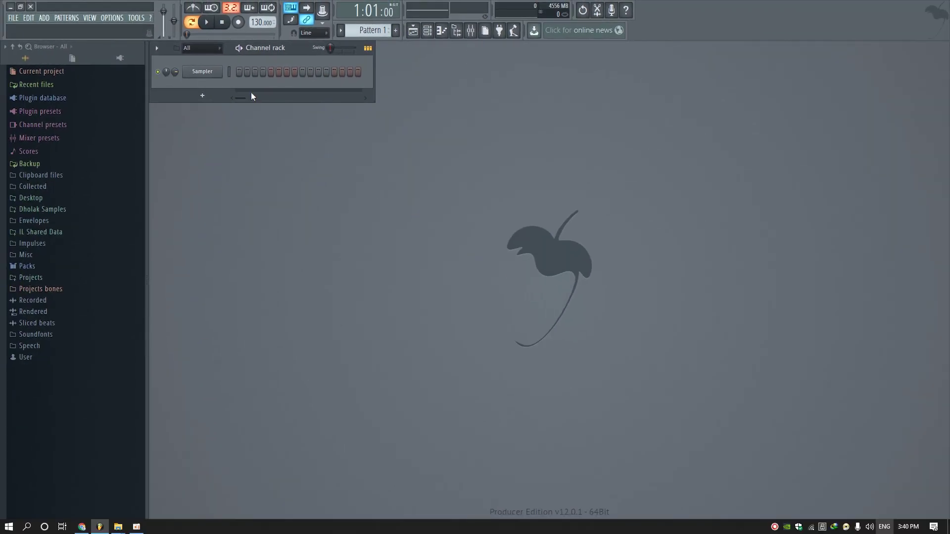
Step: Check the Sampler channel's settings and close its window
click(210, 73)
drag(228, 120, 280, 104)
click(507, 101)
Step: Switch to File Explorer, select all nine WAV files in the Samples folder and load them onto the Sampler channel in the channel rack
click(118, 526)
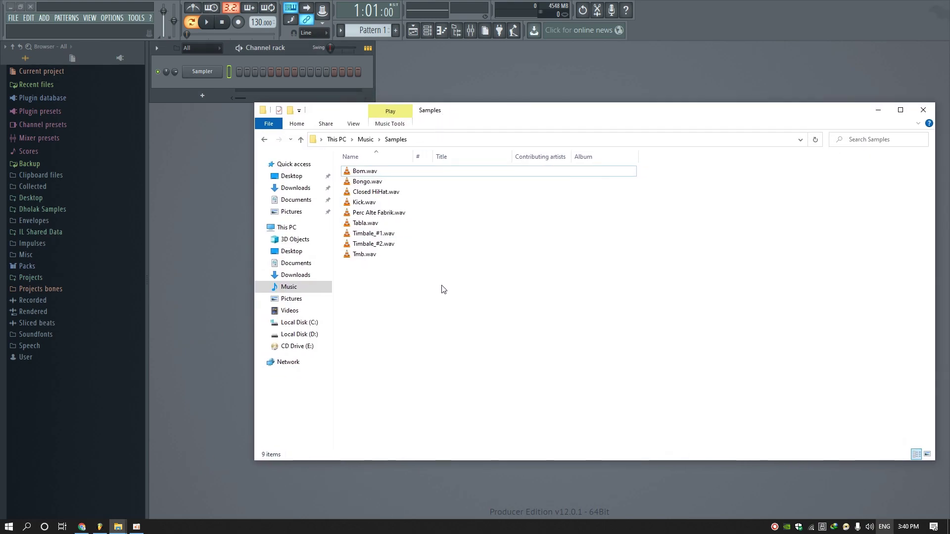
drag(422, 291, 349, 167)
drag(430, 322, 361, 173)
click(367, 335)
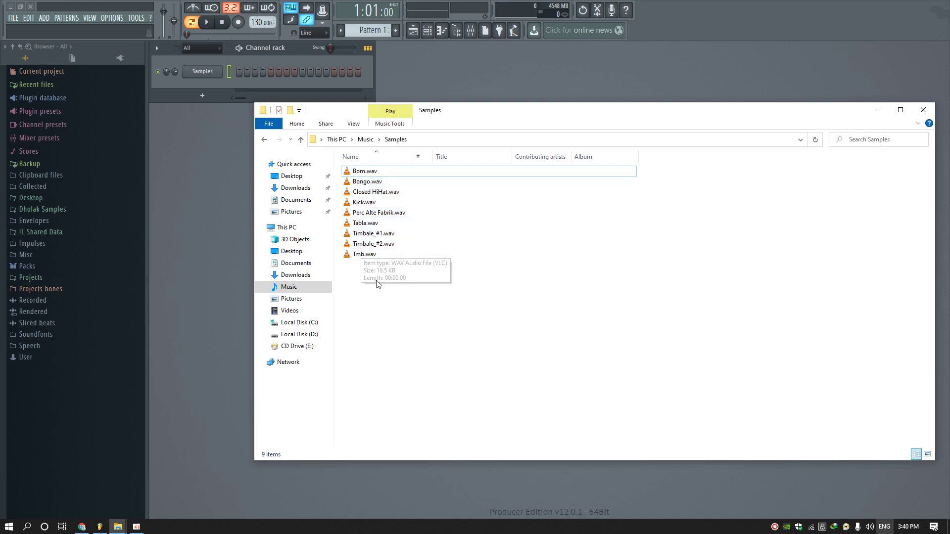
drag(396, 297, 365, 166)
drag(442, 119, 549, 107)
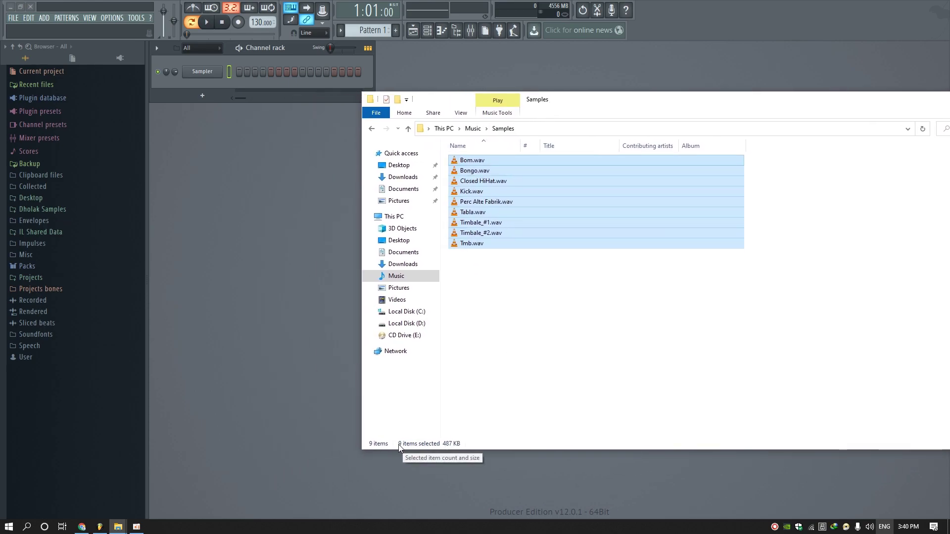
drag(474, 213, 404, 151)
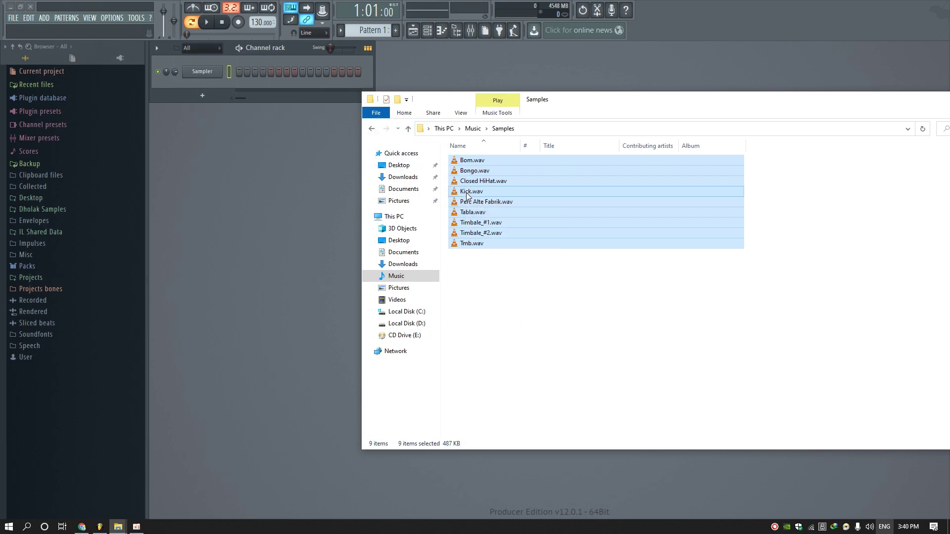
drag(468, 195, 196, 74)
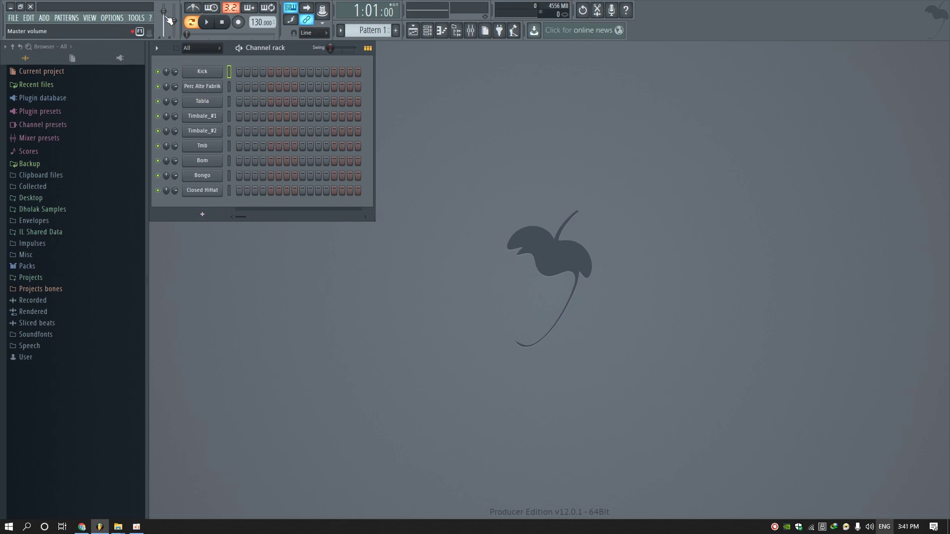
Step: Lower the master volume and audition the Kick, Perc Alte Fabrik, Tabla and Timbale_#1 channels
drag(163, 11, 163, 21)
click(203, 73)
drag(291, 106, 449, 71)
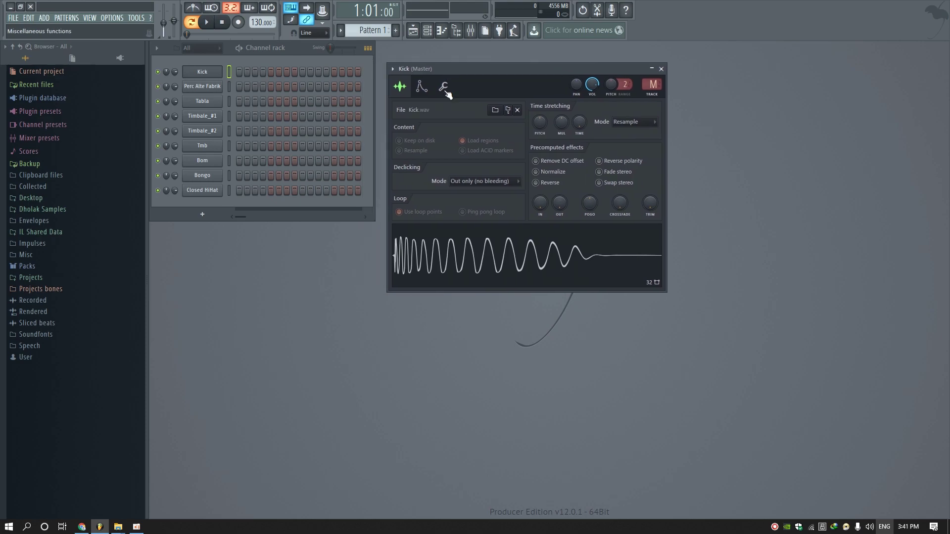
click(203, 89)
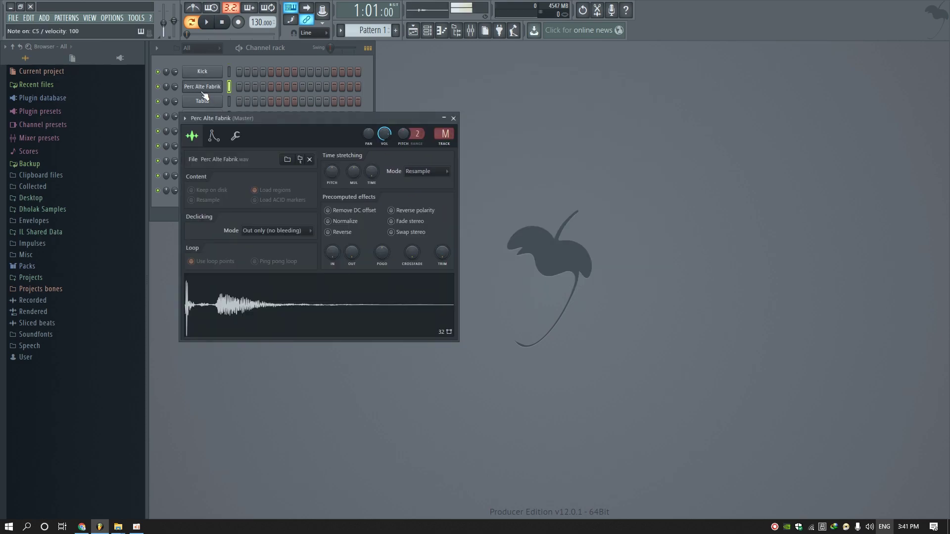
drag(213, 115, 287, 116)
click(218, 102)
drag(218, 102, 384, 120)
click(203, 116)
drag(197, 97, 395, 99)
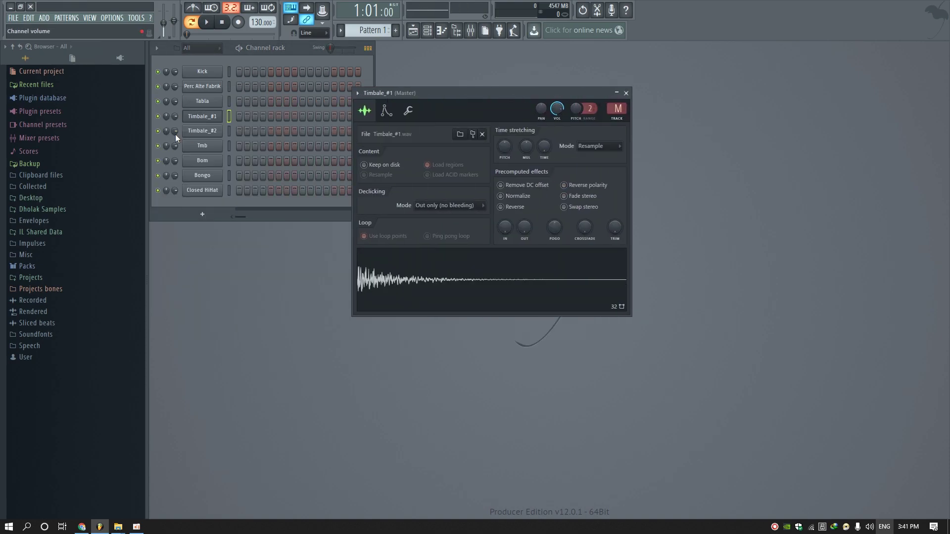
Step: Audition the Timbale_#2, Tmb, Bom, Bongo and Closed HiHat channels and close the channel settings
click(200, 131)
click(200, 146)
click(203, 161)
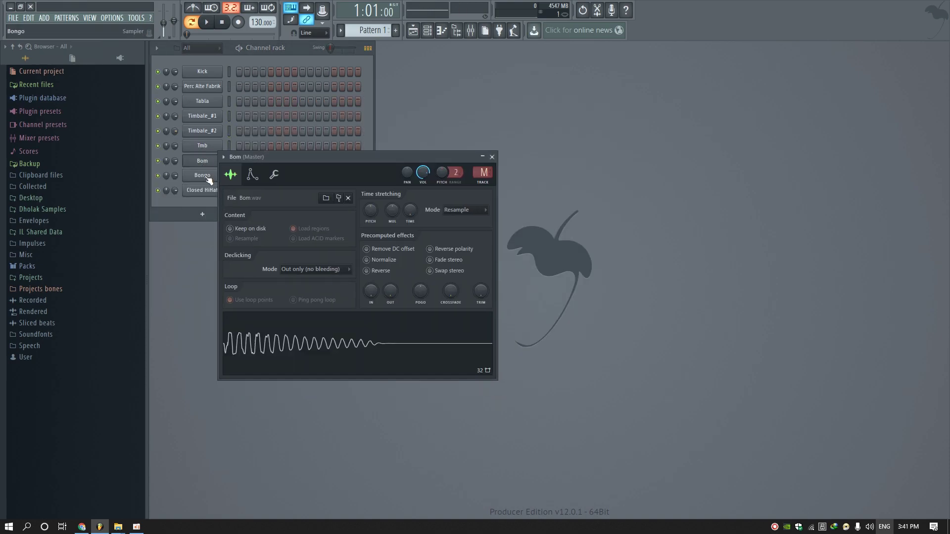
click(204, 175)
click(202, 189)
drag(228, 157, 381, 151)
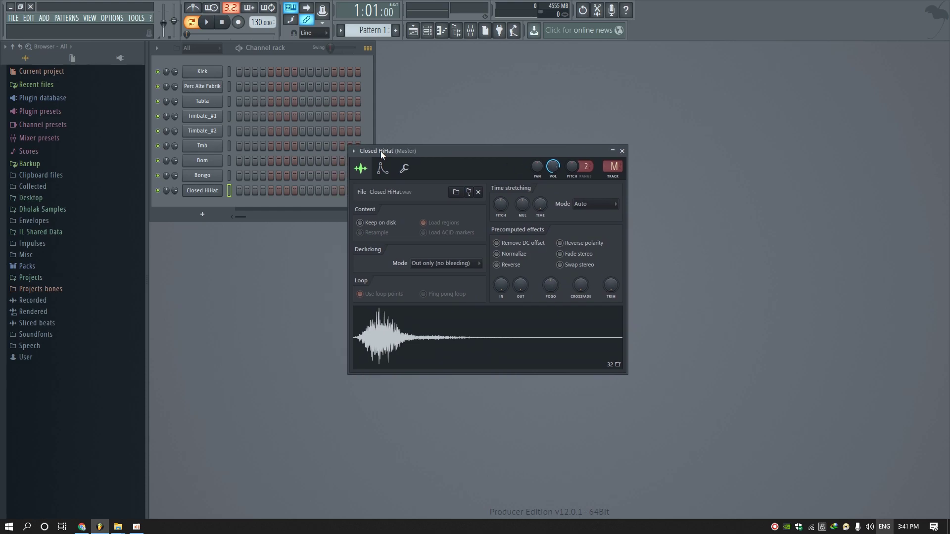
click(366, 135)
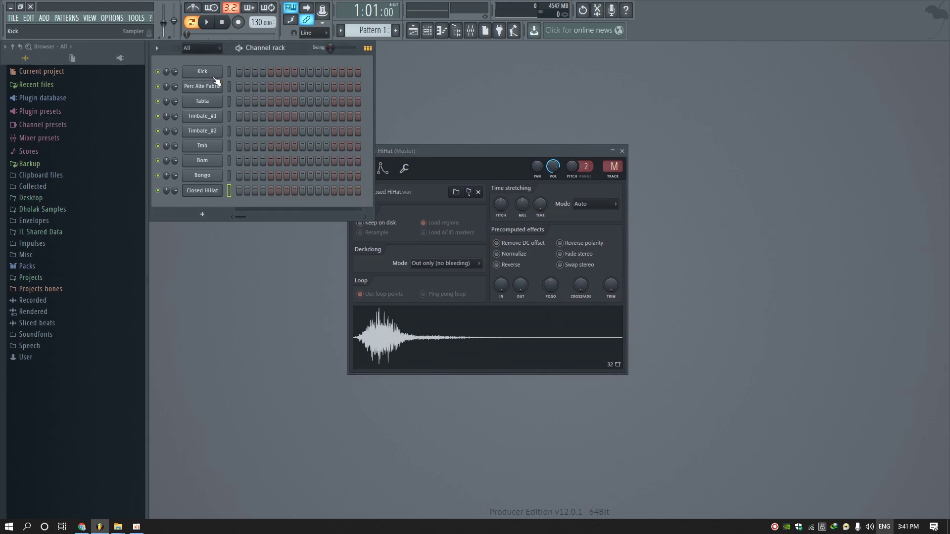
click(621, 150)
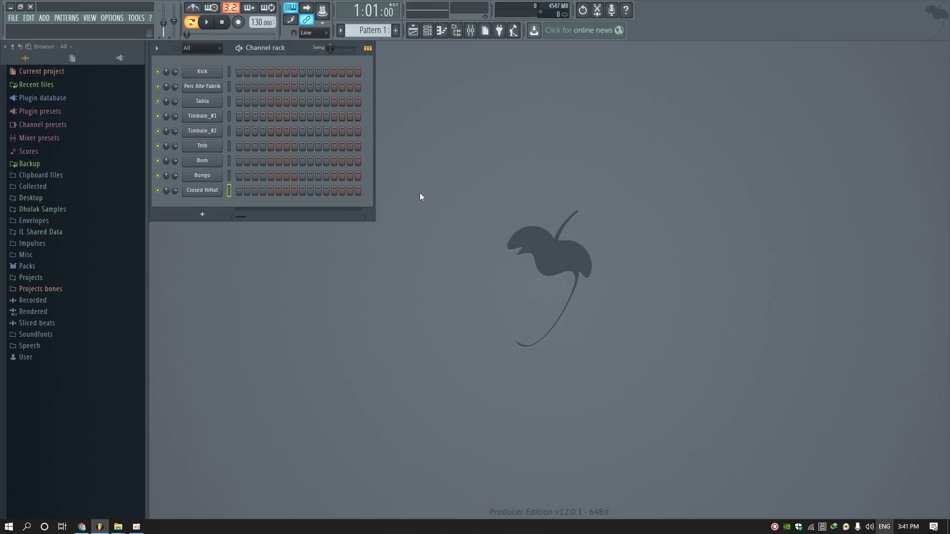
Step: Review the Samples folder and its parent Music folder in File Explorer and return to FL Studio
click(118, 526)
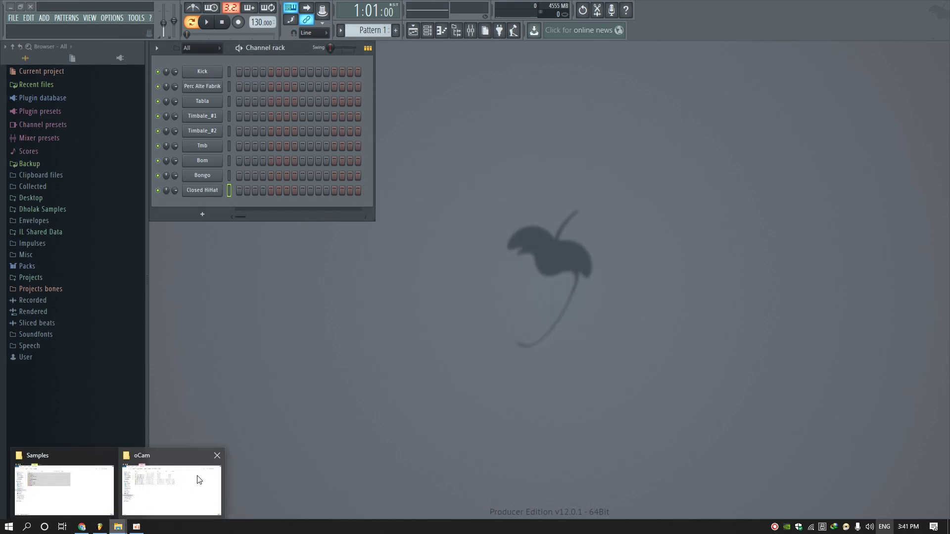
click(84, 455)
click(546, 306)
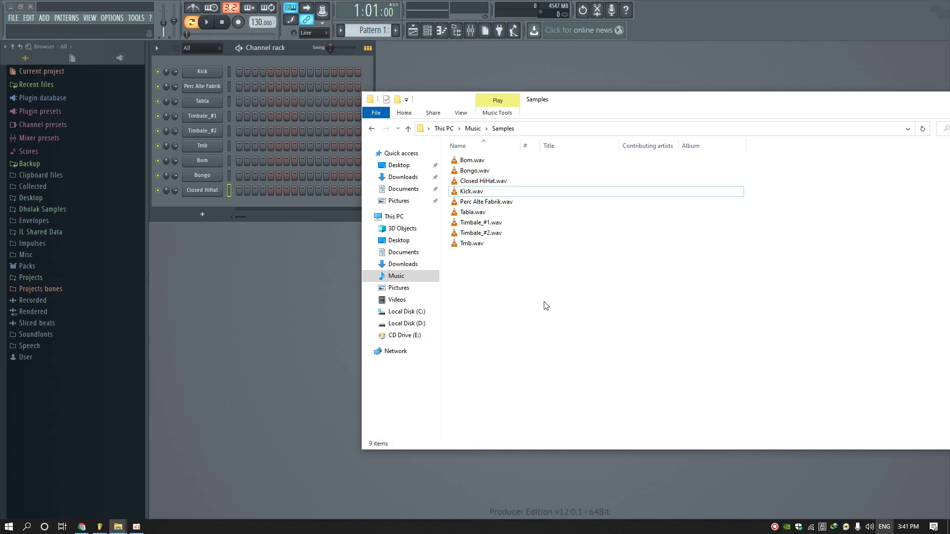
key(BackSpace)
click(571, 284)
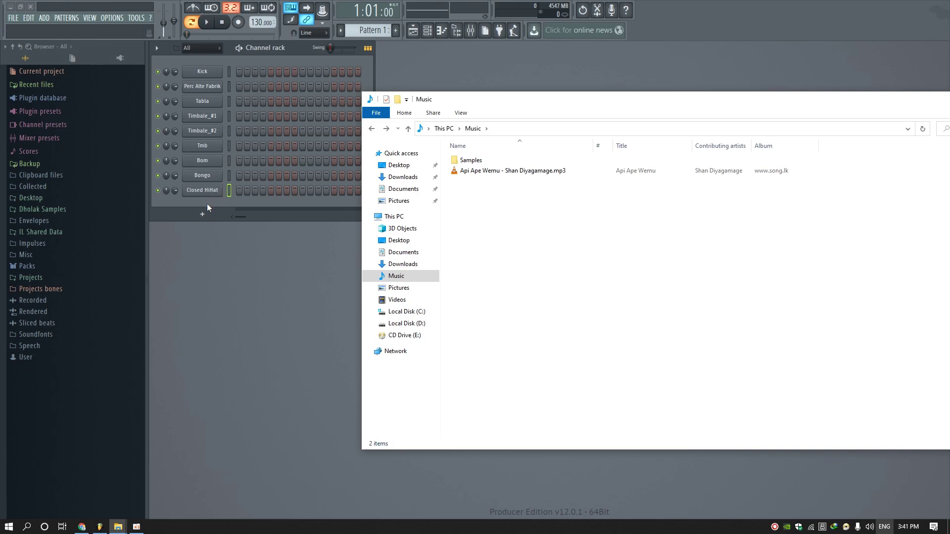
click(125, 427)
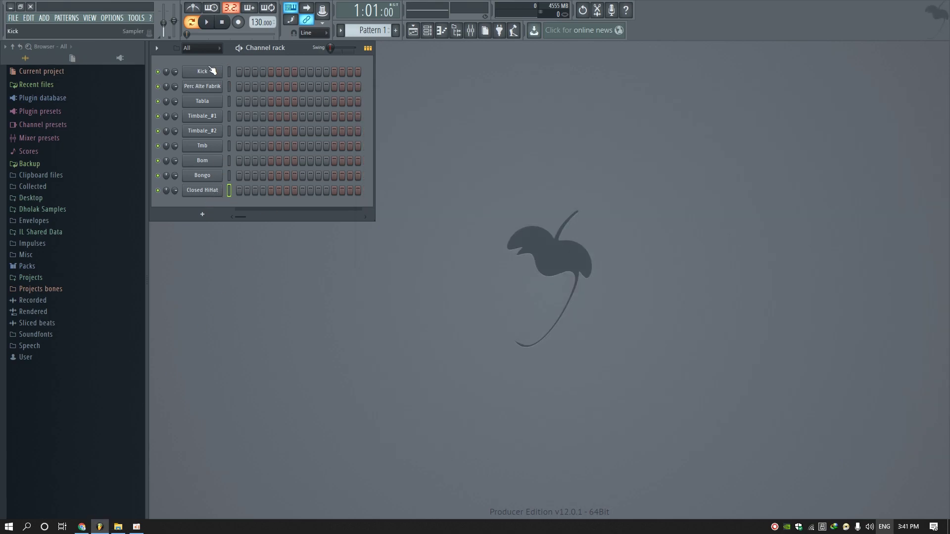
Step: Place Kick hits on steps 1, 7, 9 and 15 of Pattern 1 and play the pattern back
click(239, 73)
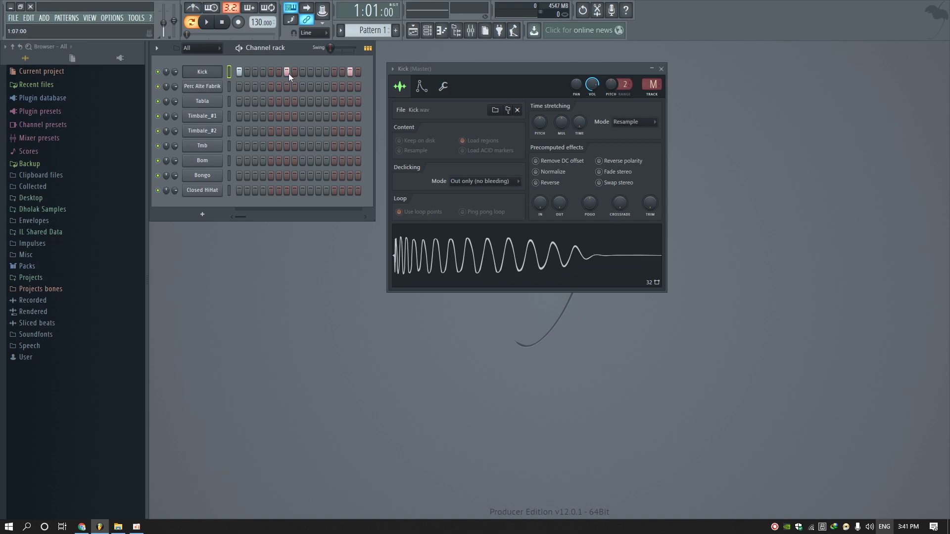
click(301, 73)
click(661, 68)
key(space)
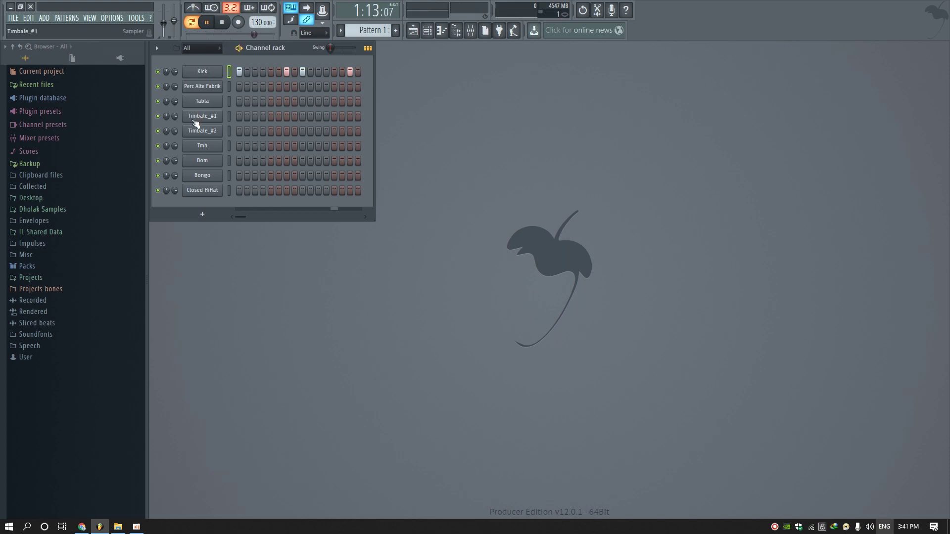
key(space)
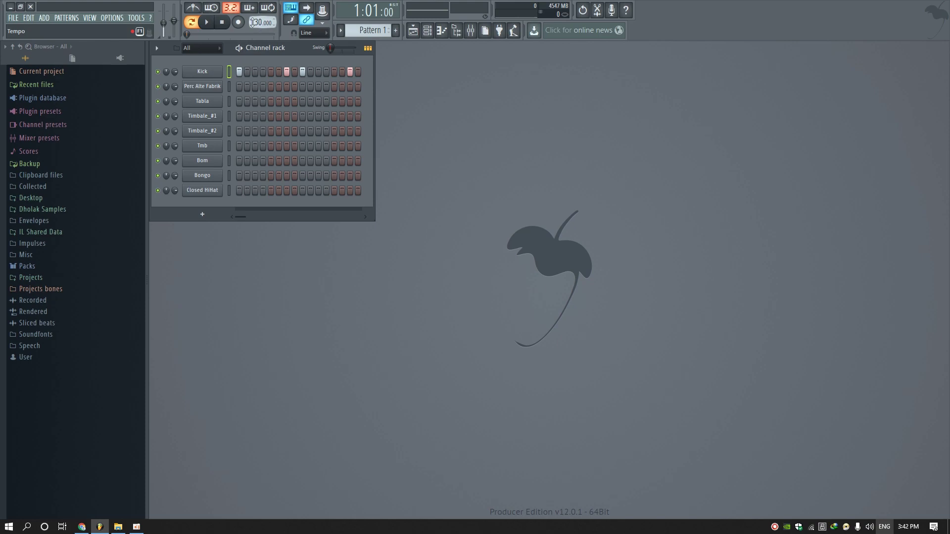
Step: Set the project tempo to 110 BPM with all channels restretched, and play the kick pattern at that speed
drag(257, 20, 256, 26)
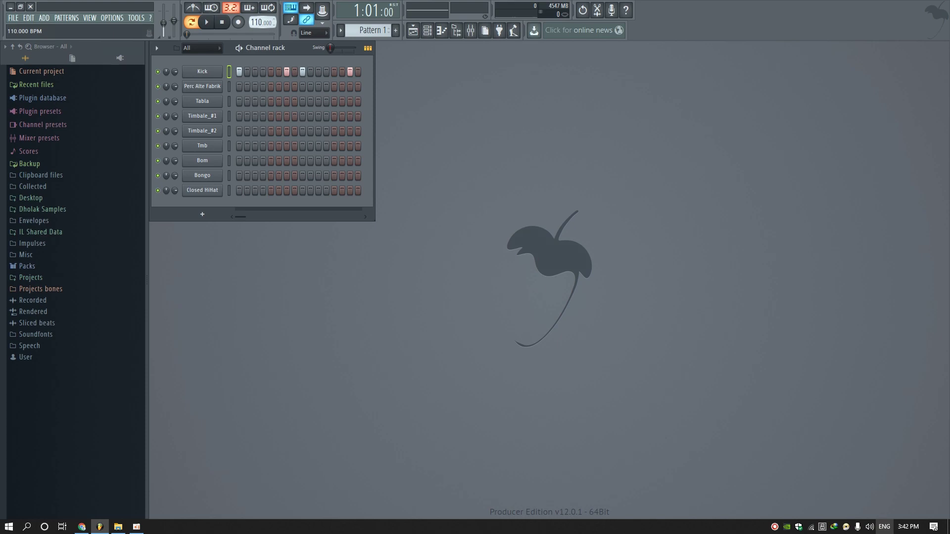
drag(257, 22, 256, 26)
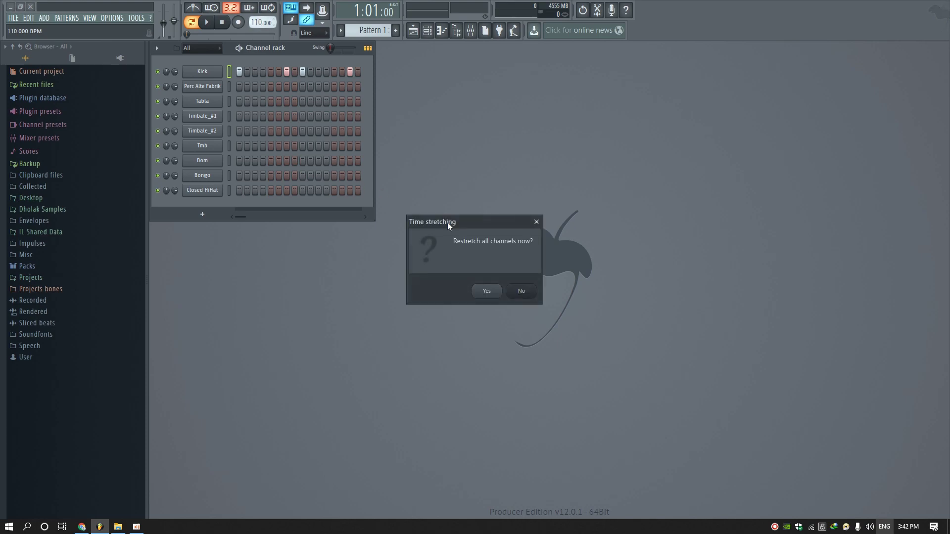
click(491, 293)
click(203, 30)
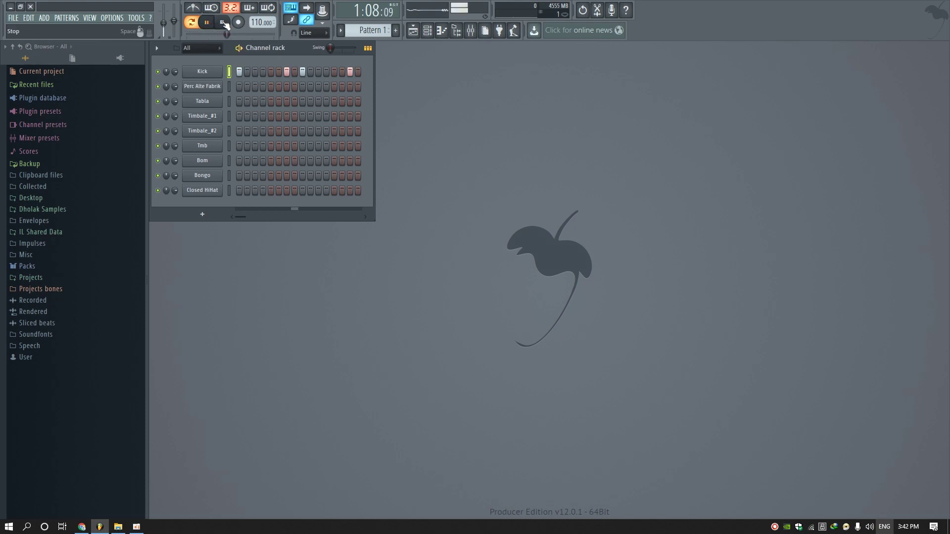
click(222, 22)
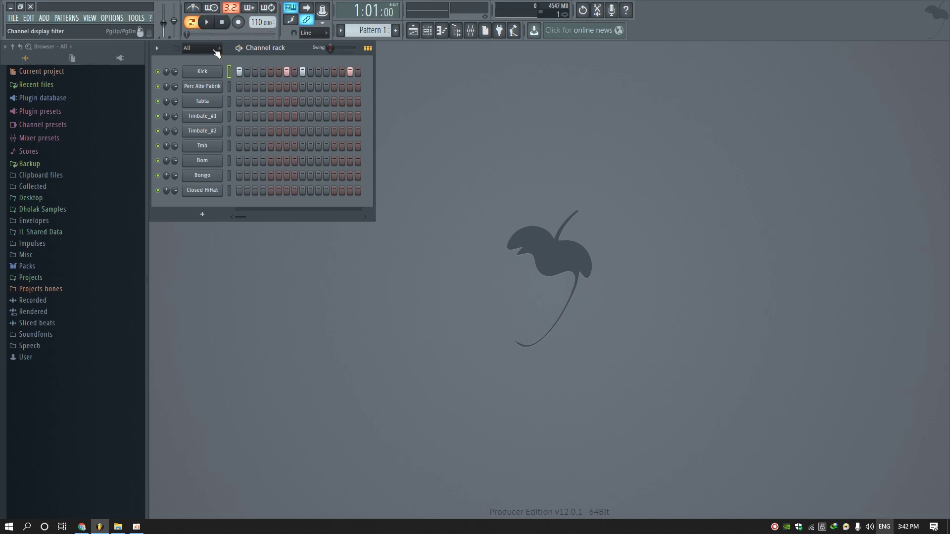
Step: Audition the Perc Alte Fabrik channel and place its hits on steps 5 and 13 of Pattern 1
click(202, 89)
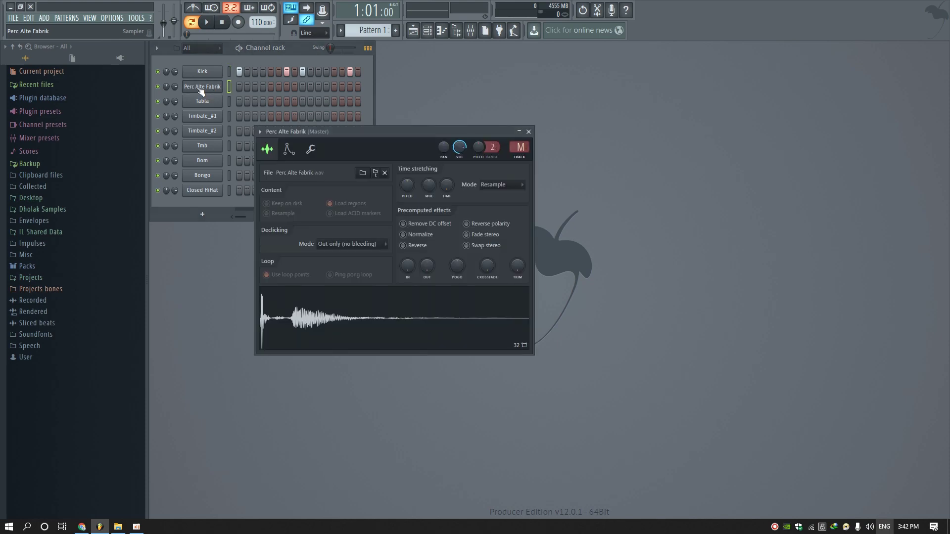
drag(315, 136, 414, 64)
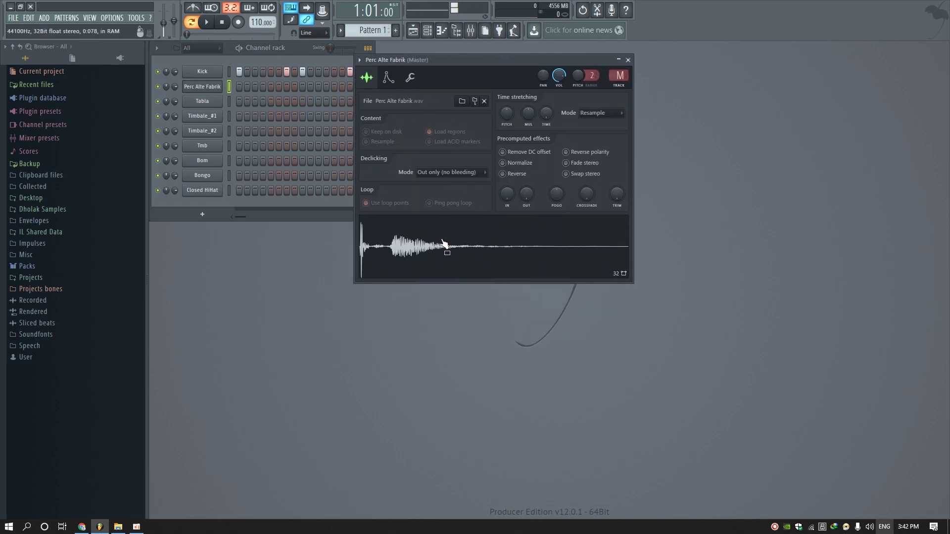
click(281, 211)
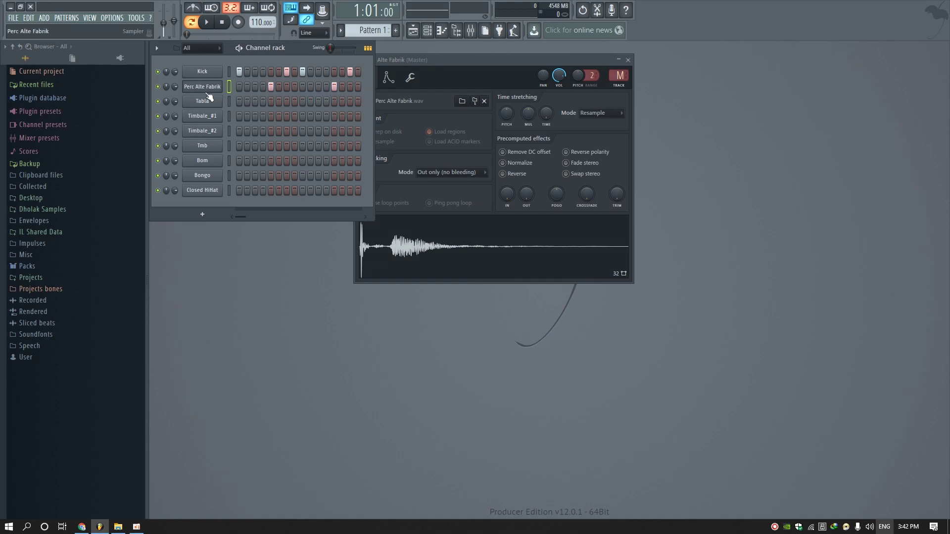
Step: Place hits for Tabla and Timbale_#2 on step 4, Timbale_#1 on step 3 and Tmb on step 5, playing Pattern 1 before and after
click(207, 23)
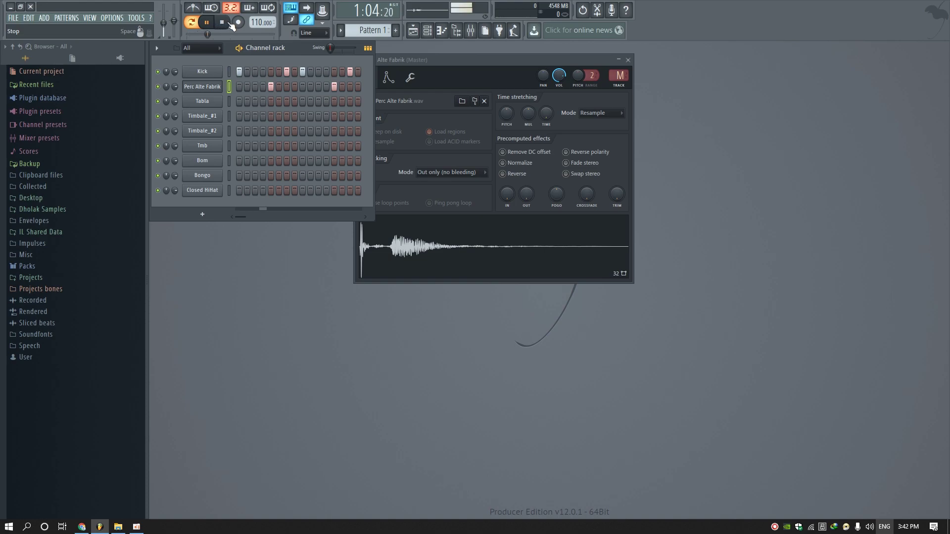
click(228, 26)
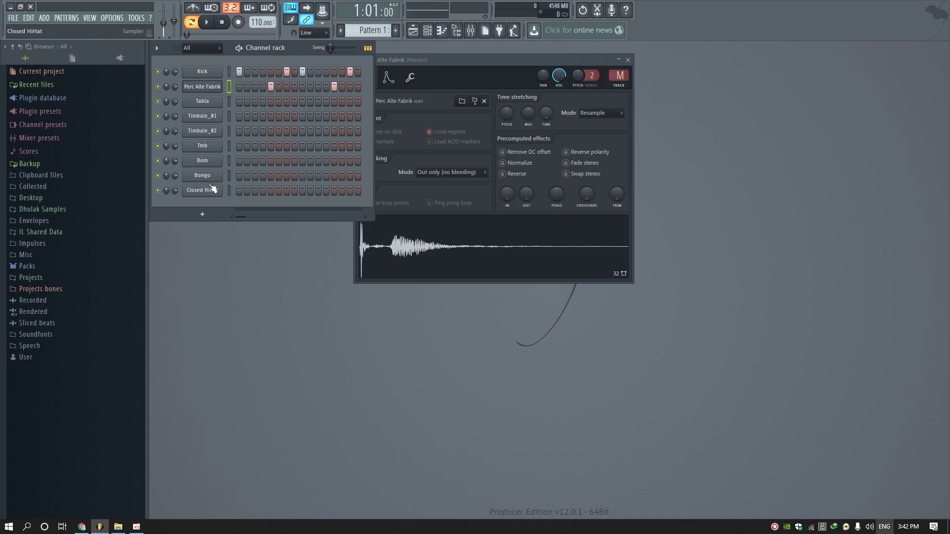
click(263, 102)
click(262, 131)
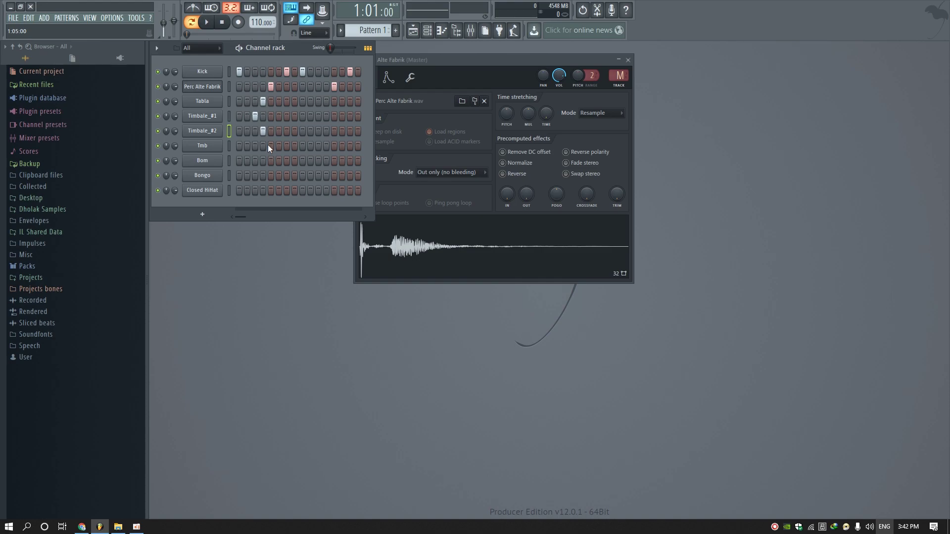
click(271, 146)
click(207, 23)
click(224, 24)
Step: Close the Perc Alte Fabrik sampler and place second-half hits: Tabla and Timbale_#2 on step 12, Timbale_#1 on step 11, Tmb on step 13
click(628, 59)
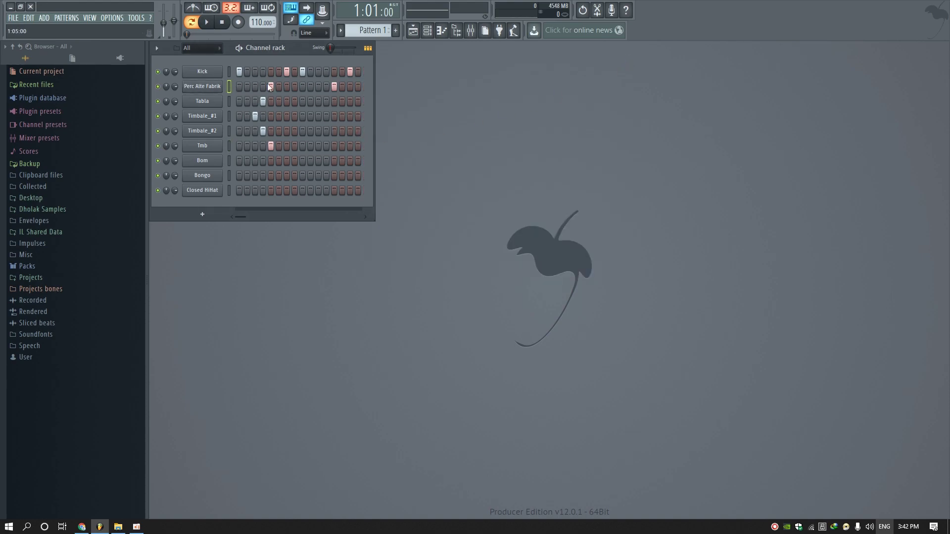
click(326, 101)
click(319, 117)
click(326, 132)
click(334, 146)
Step: Audition the Bom channel, place Closed HiHat hits on every odd step from 1 to 15, and audition the hi-hat
click(203, 160)
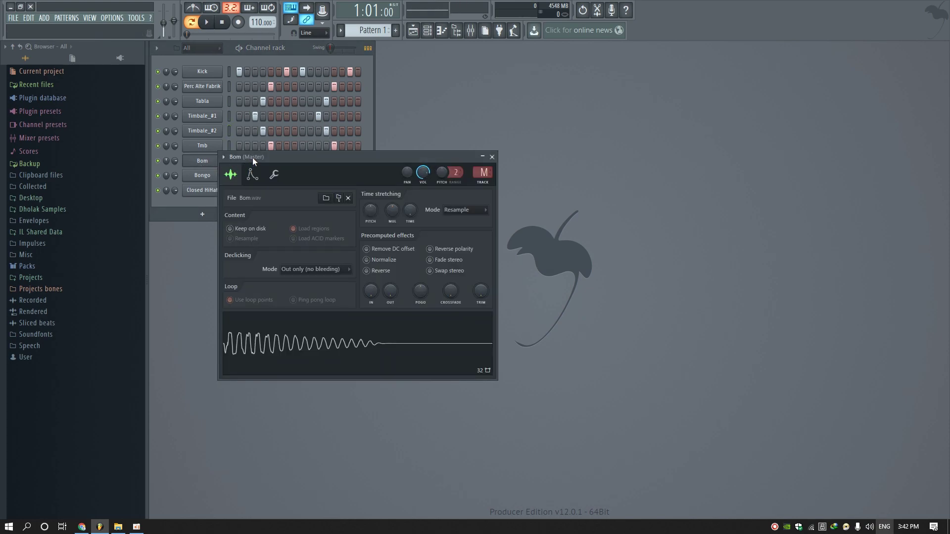
drag(251, 158, 361, 200)
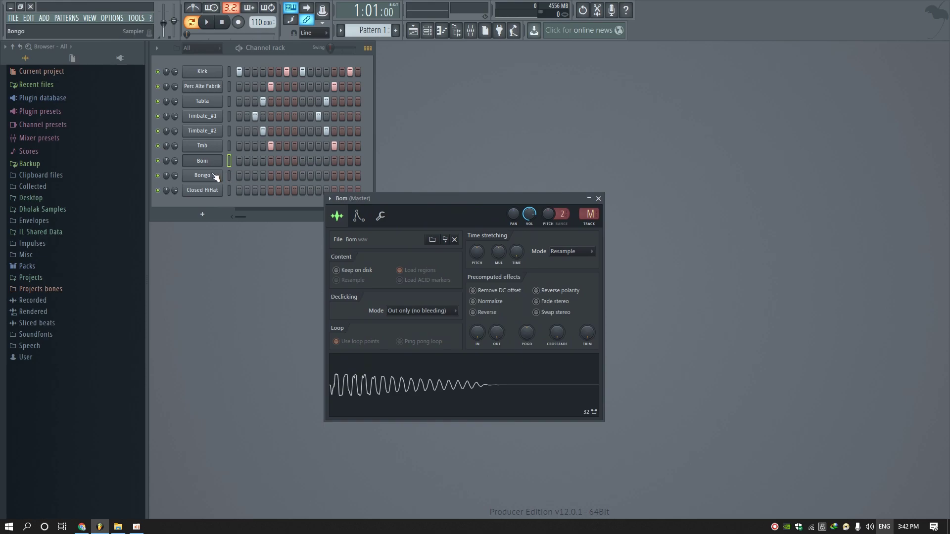
click(203, 197)
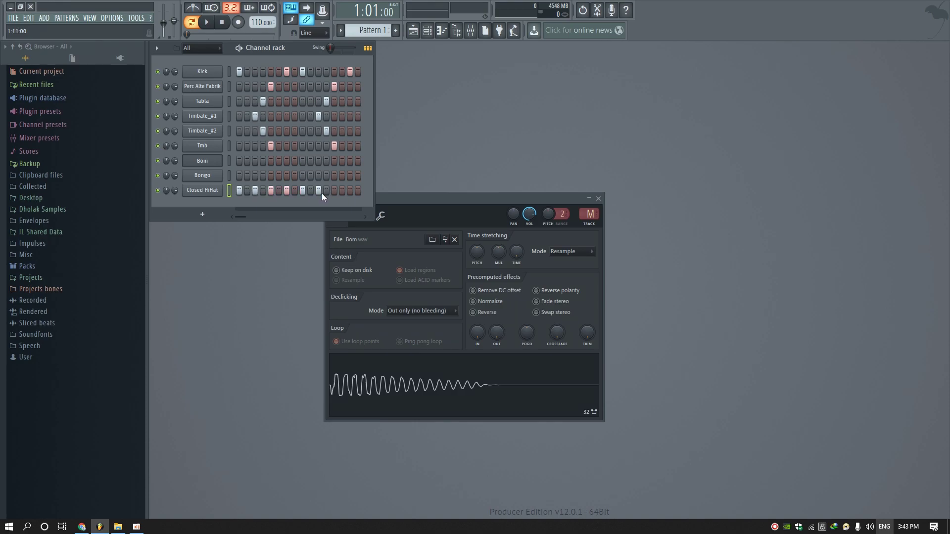
click(335, 192)
click(202, 194)
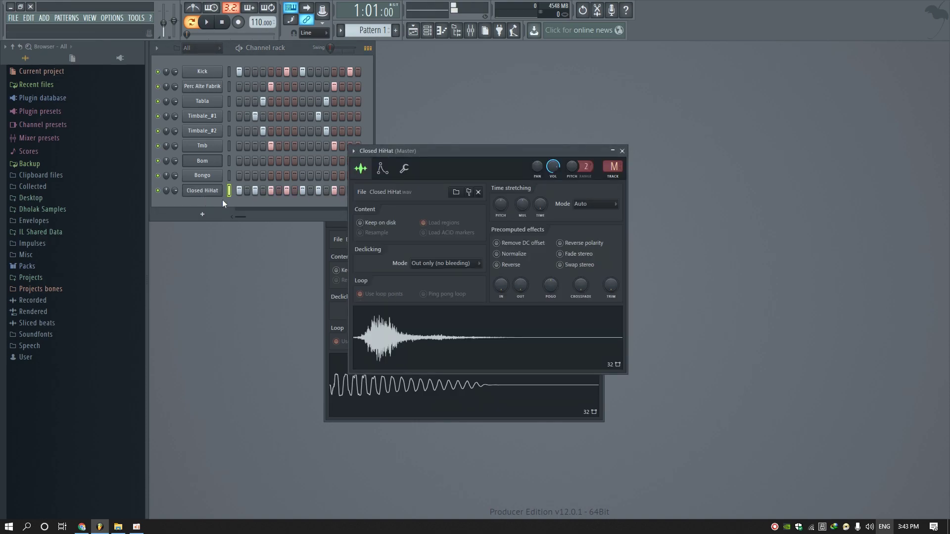
drag(414, 155, 438, 155)
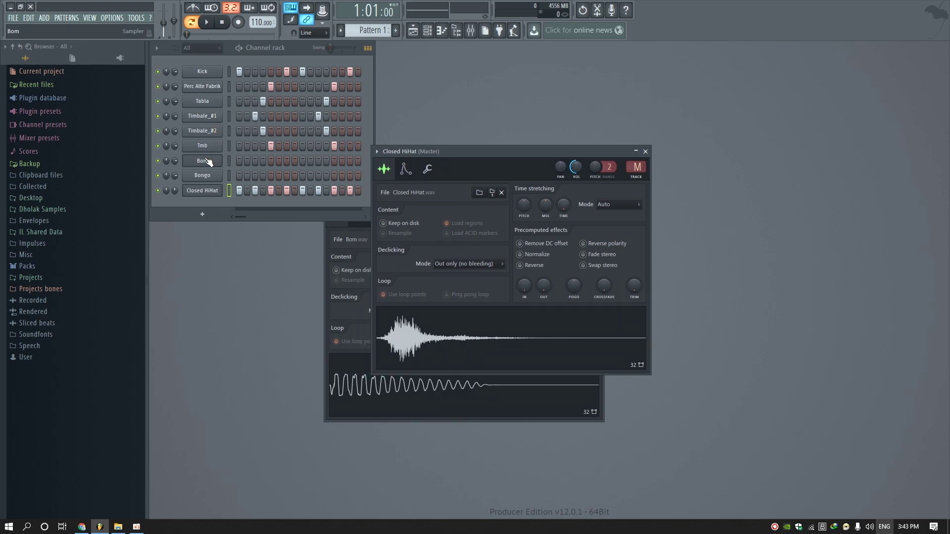
Step: Lower the Tmb channel's volume slightly and clone the channel
click(206, 148)
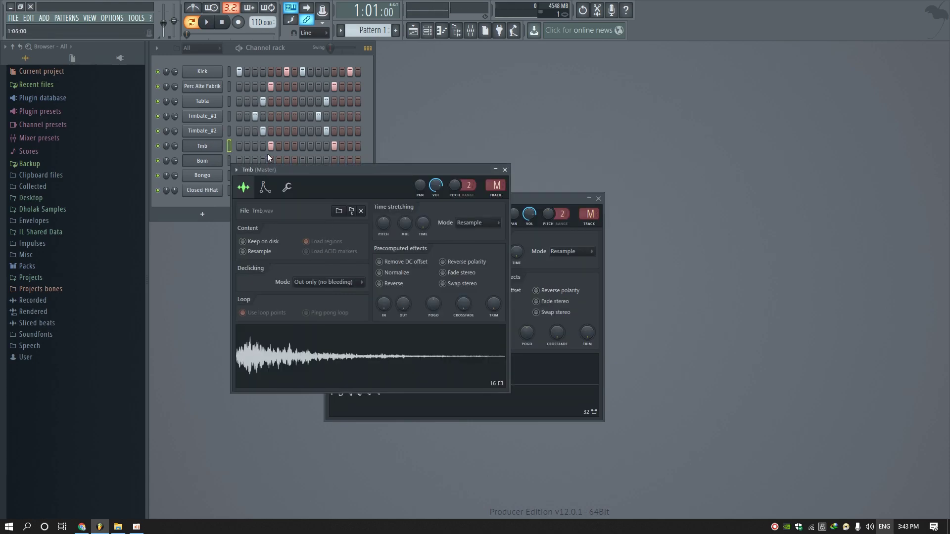
drag(435, 185, 435, 190)
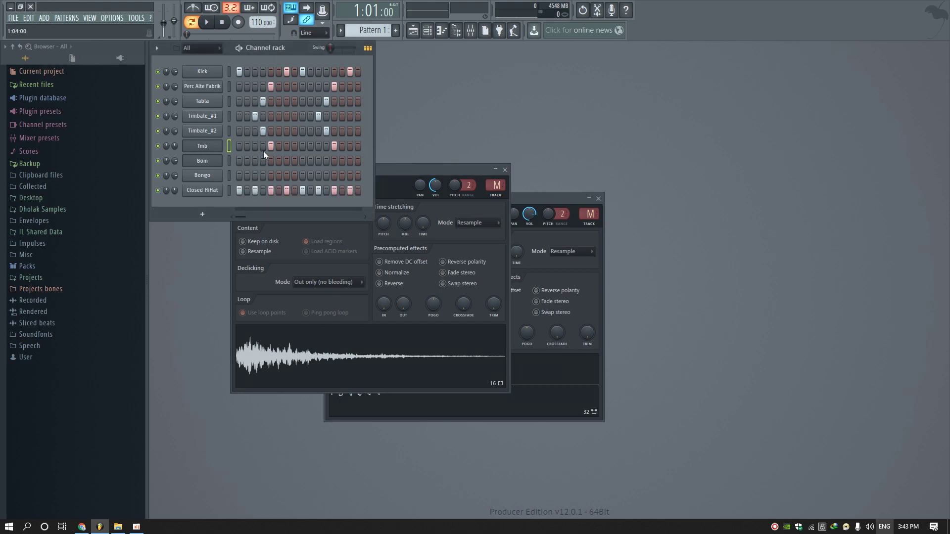
right_click(206, 147)
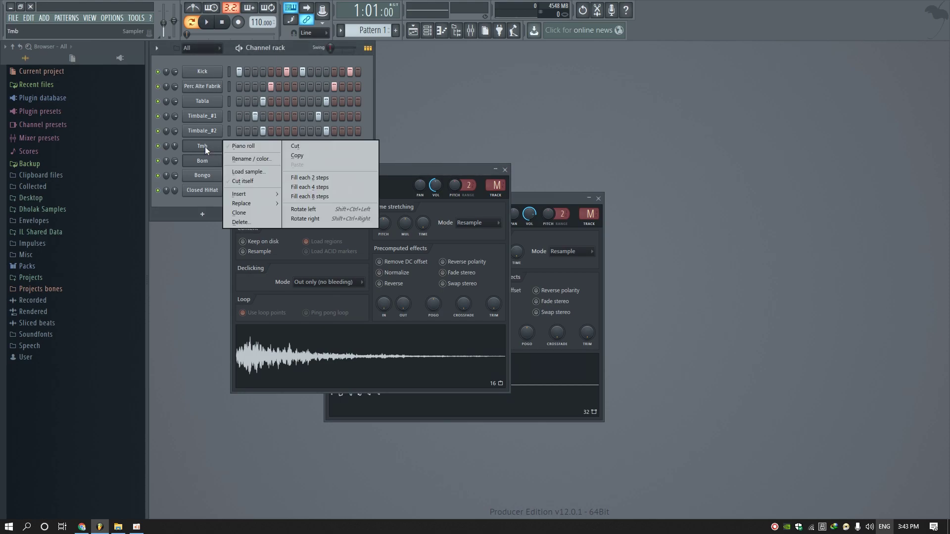
click(236, 213)
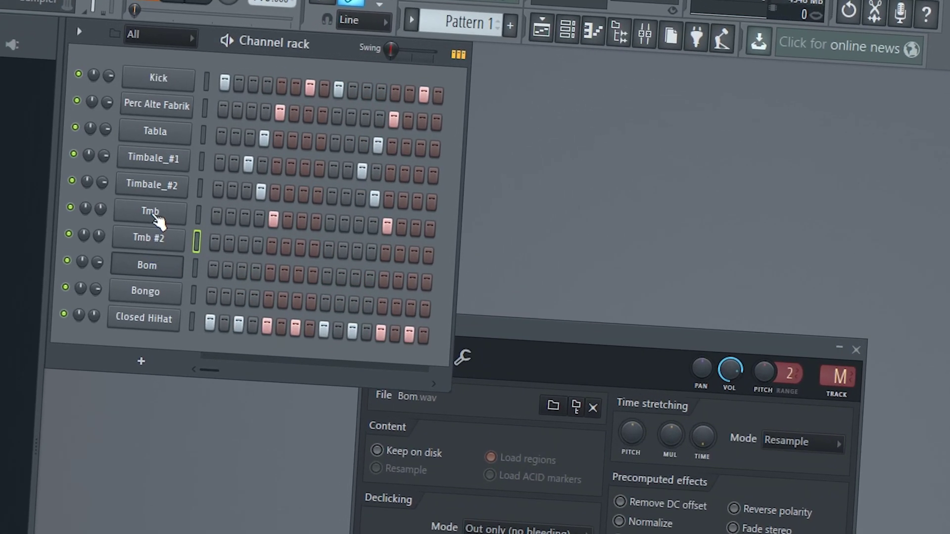
Step: Audition the Tmb channel and its clone alternately to compare their sounds
click(160, 220)
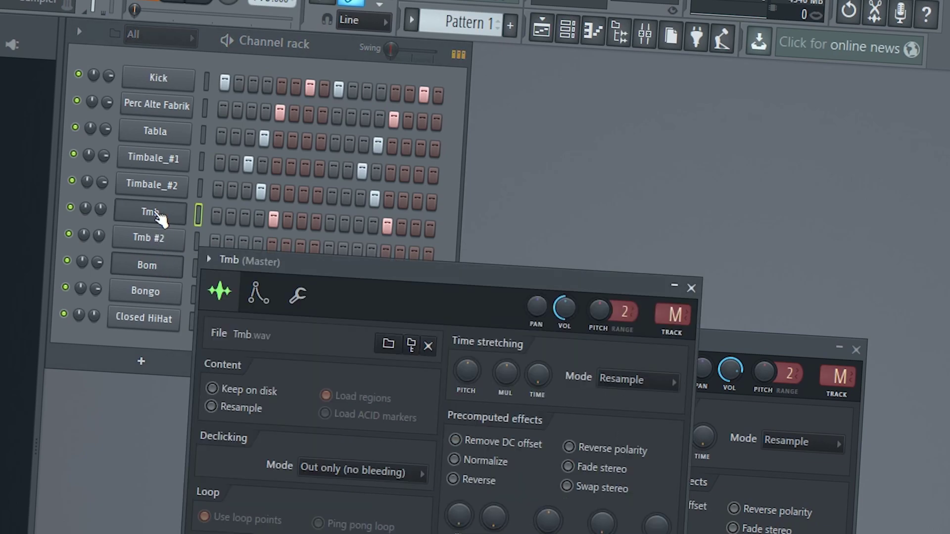
click(157, 240)
click(158, 214)
click(160, 243)
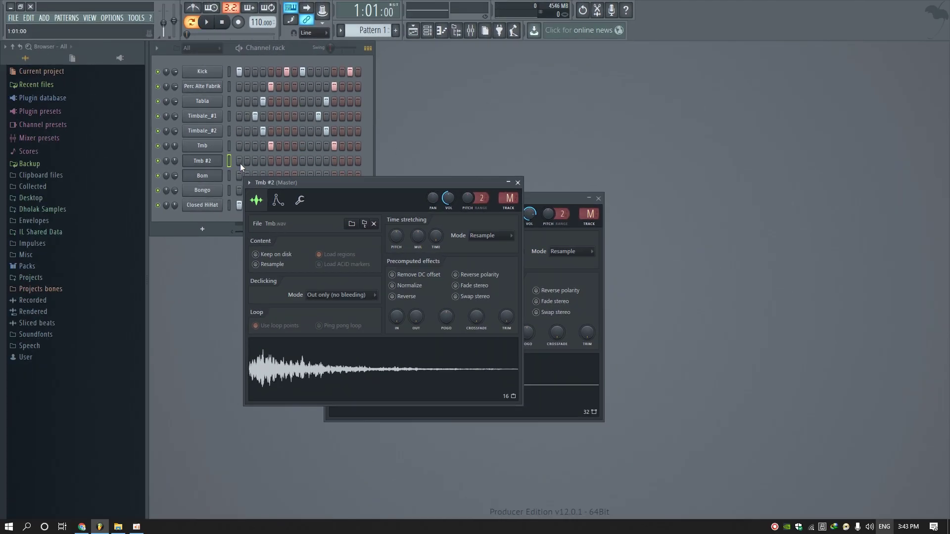
Step: Place Tmb hits on steps 1 and 9, and transfer its hits on steps 5 and 13 to Tmb #2
click(239, 146)
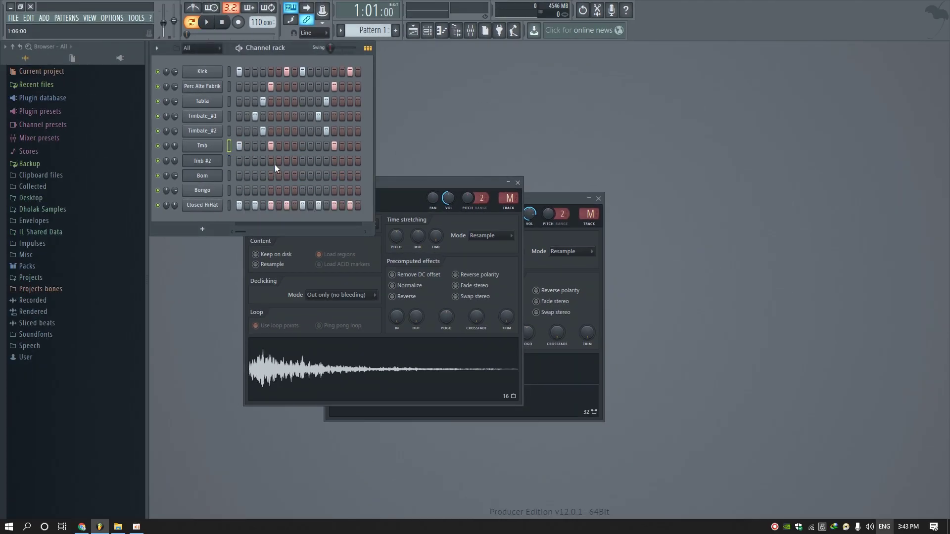
click(271, 161)
click(270, 148)
Step: Compare Tmb and Tmb #2 by ear again, then play the full pattern and stop it
click(201, 148)
click(199, 149)
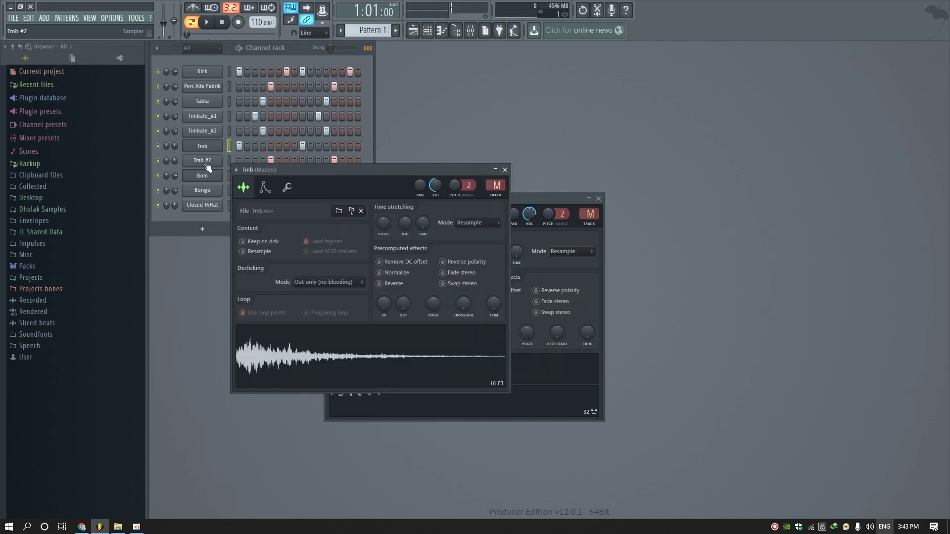
click(205, 166)
click(203, 145)
click(203, 161)
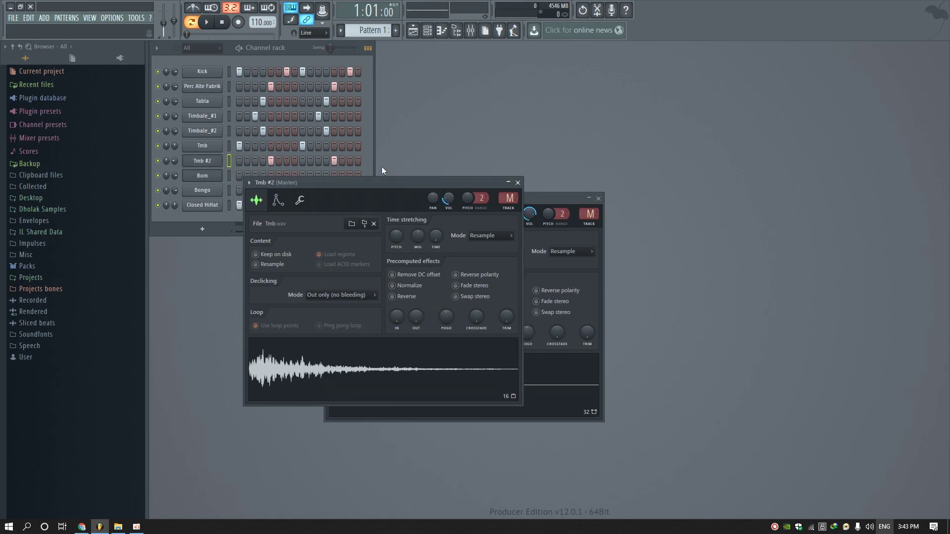
click(368, 162)
key(space)
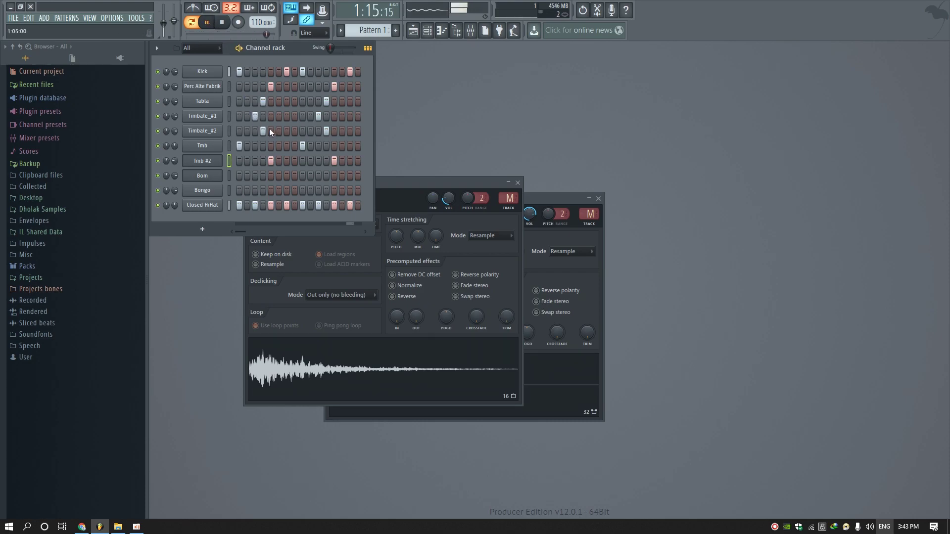
click(221, 24)
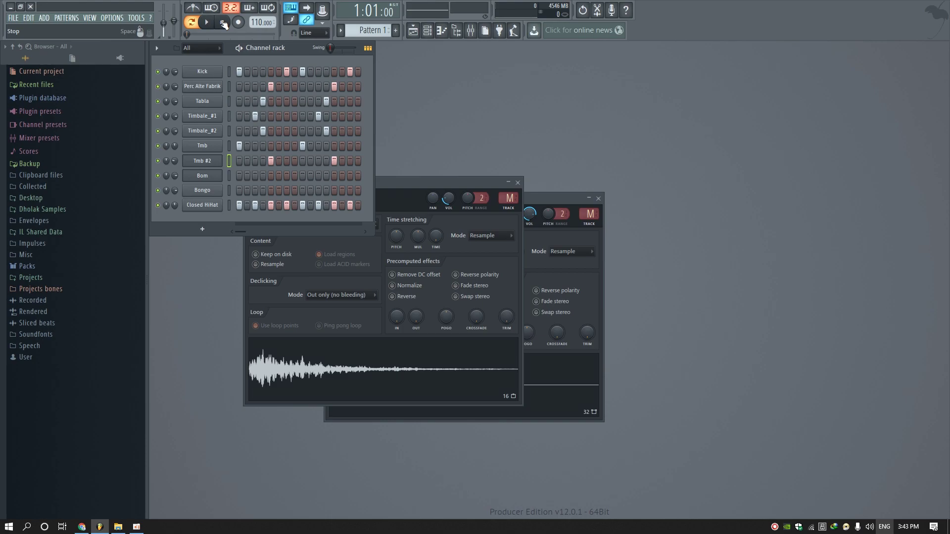
Step: Audition the Bom channel and try its hit on steps 5 and 6 with pattern playback
click(202, 177)
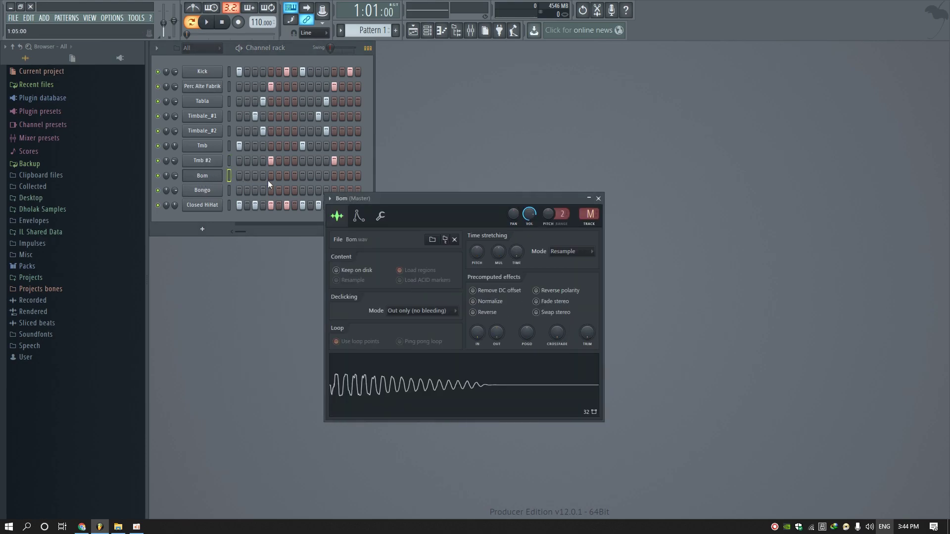
click(271, 176)
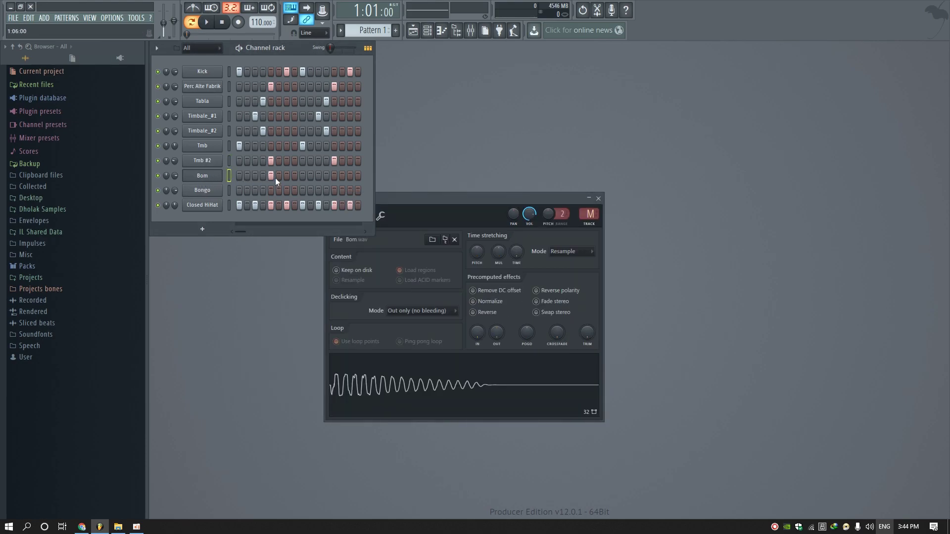
click(206, 22)
click(279, 176)
key(space)
click(216, 30)
Step: Place Bom hits on steps 4 and 12, and shift them to steps 3 and 11
click(262, 176)
click(327, 177)
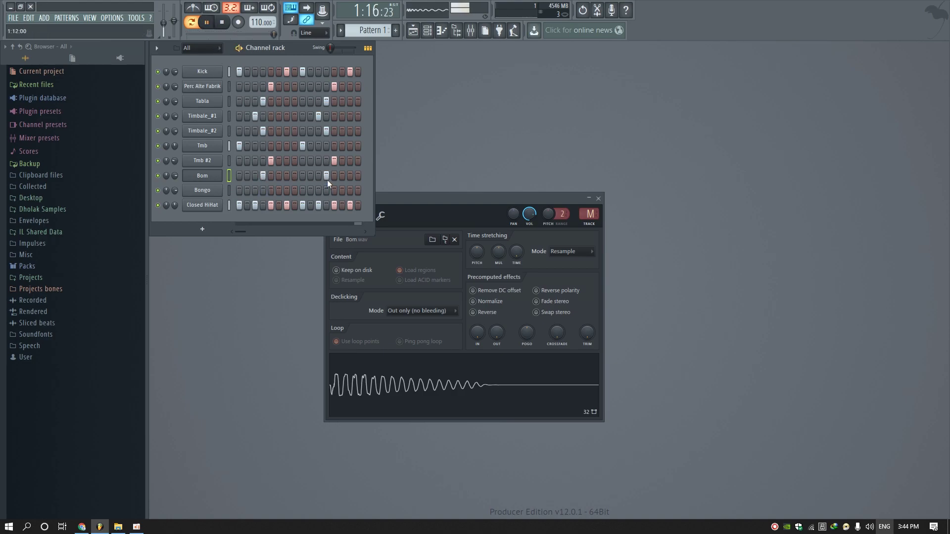
click(261, 176)
click(255, 176)
click(326, 177)
click(319, 177)
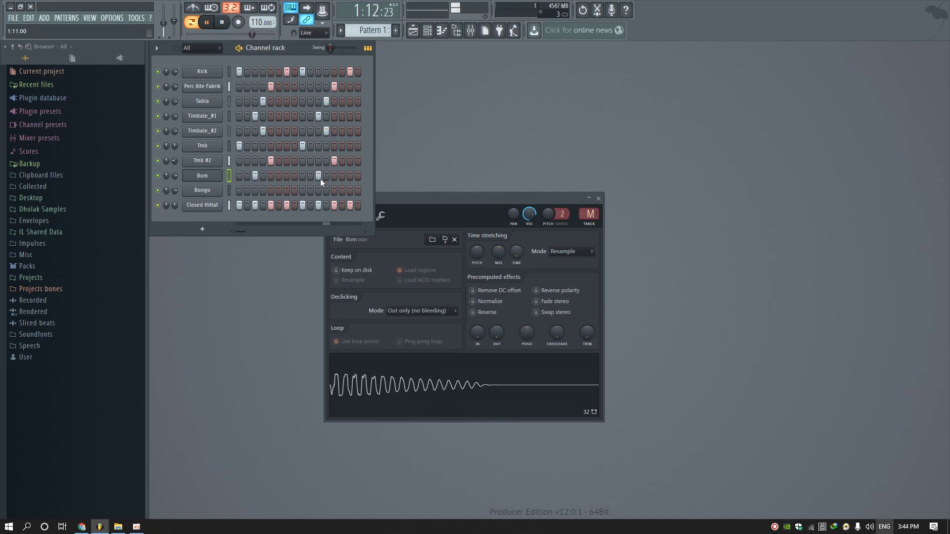
Step: Try moving the Bom hits to steps 6 and 14, and to steps 7 and 16, during playback
click(279, 176)
click(255, 176)
click(318, 176)
click(342, 176)
click(342, 176)
click(278, 176)
click(286, 176)
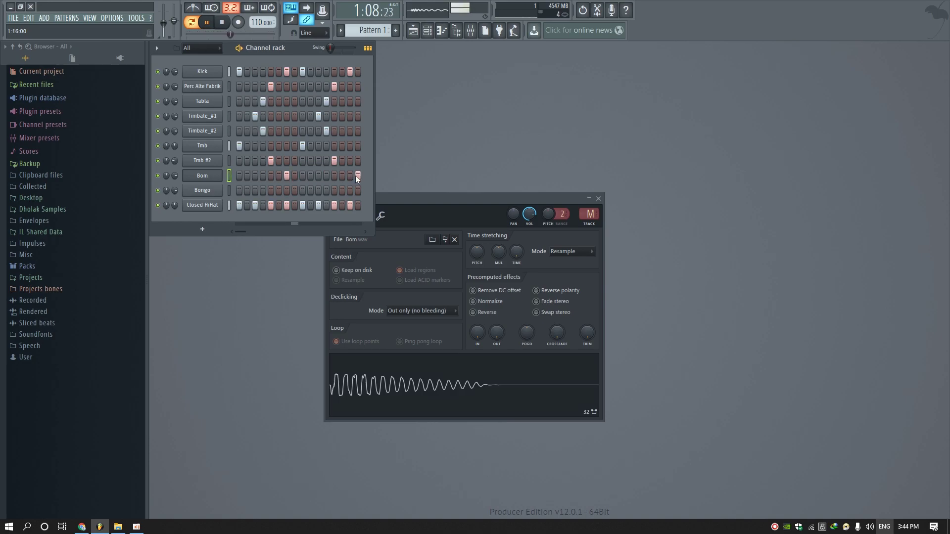
Step: Try the Bom hits on steps 4 and 12, return them to steps 3 and 11, and stop playback
click(286, 176)
click(262, 176)
click(326, 176)
click(262, 176)
click(256, 177)
click(327, 177)
click(319, 177)
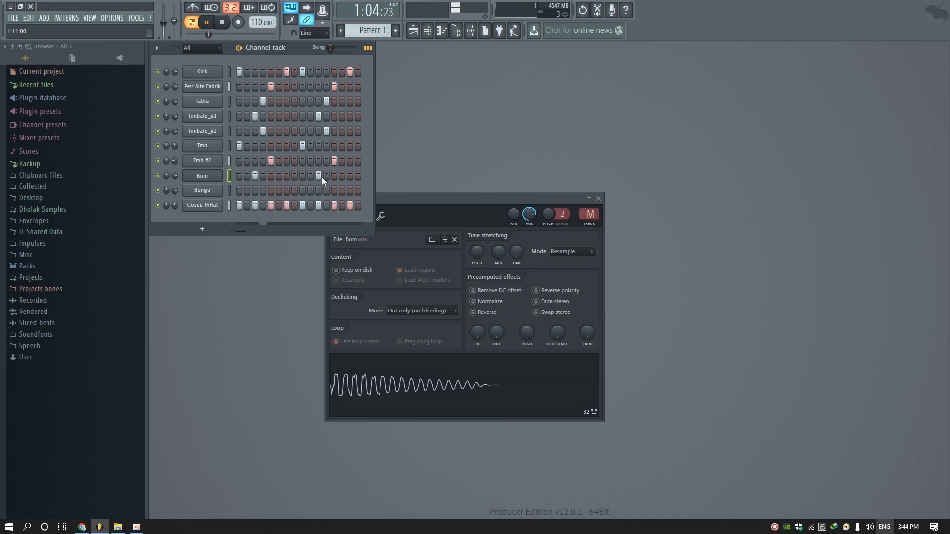
click(222, 23)
Step: Rename the Bongo channel to Congo, audition it, and move its sampler window clear of the channel rack
click(202, 191)
right_click(200, 193)
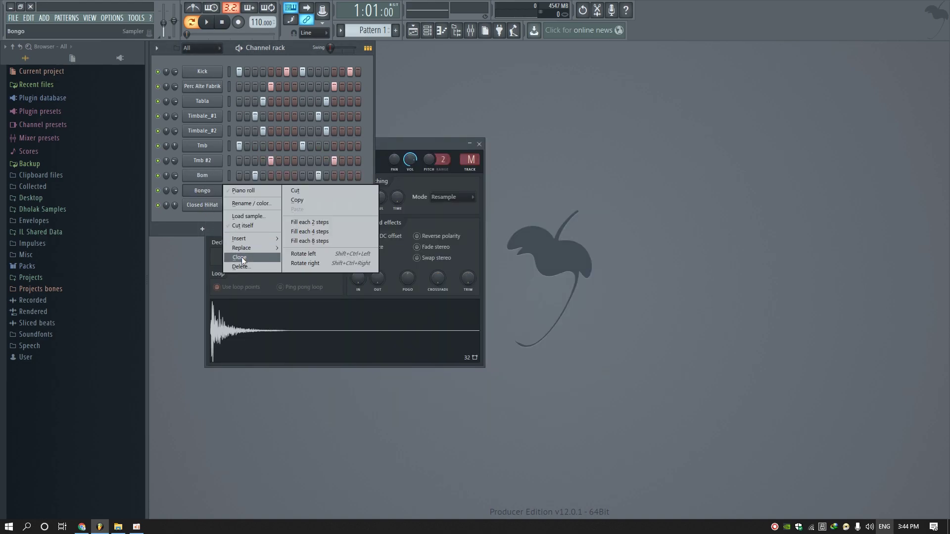
click(250, 203)
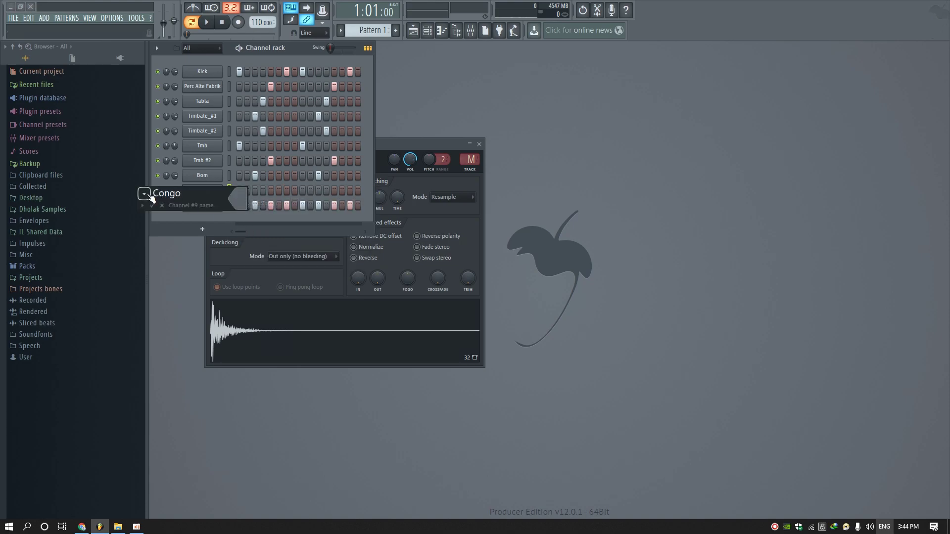
key(Return)
click(210, 195)
click(212, 194)
drag(291, 149, 493, 177)
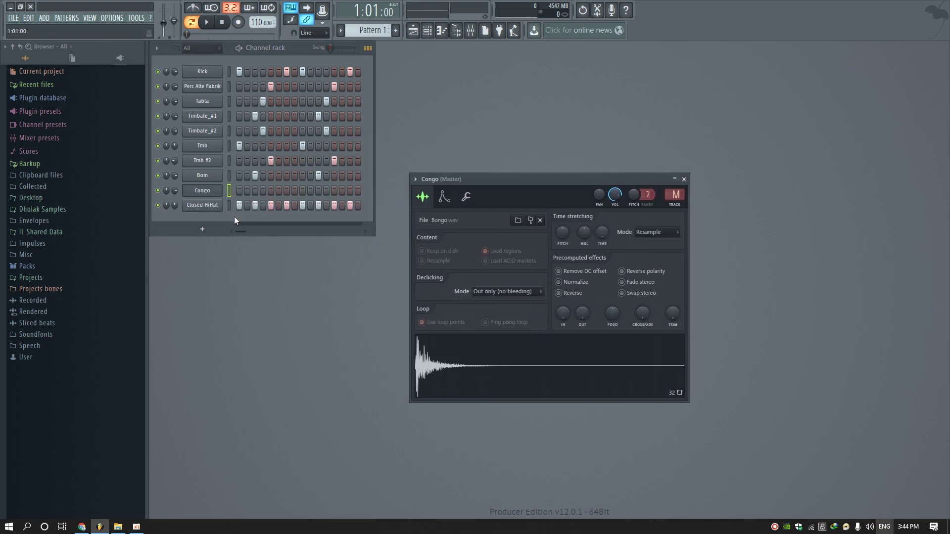
Step: Play the pattern and try Congo hits on steps 6 and 14, and on steps 7 and 15
click(207, 23)
click(279, 191)
click(342, 190)
click(278, 190)
click(286, 190)
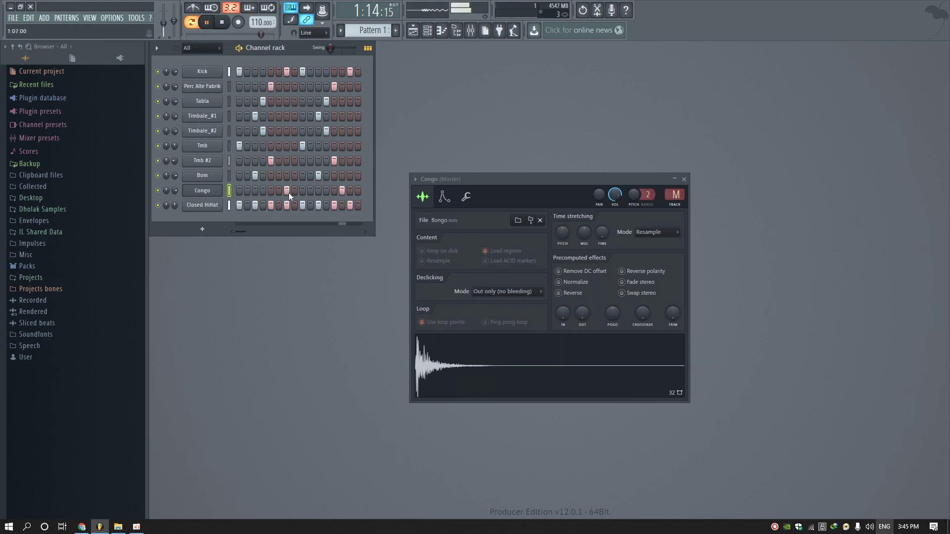
click(342, 191)
click(350, 191)
Step: Try the first Congo hit on steps 6, 5 and 4 in turn, and clear the hit on step 15
click(286, 190)
click(279, 190)
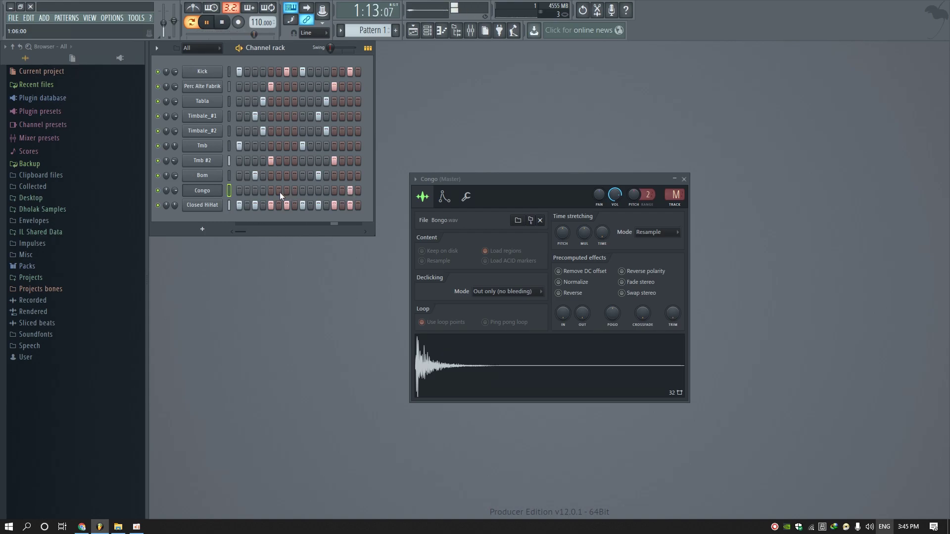
click(278, 191)
click(271, 191)
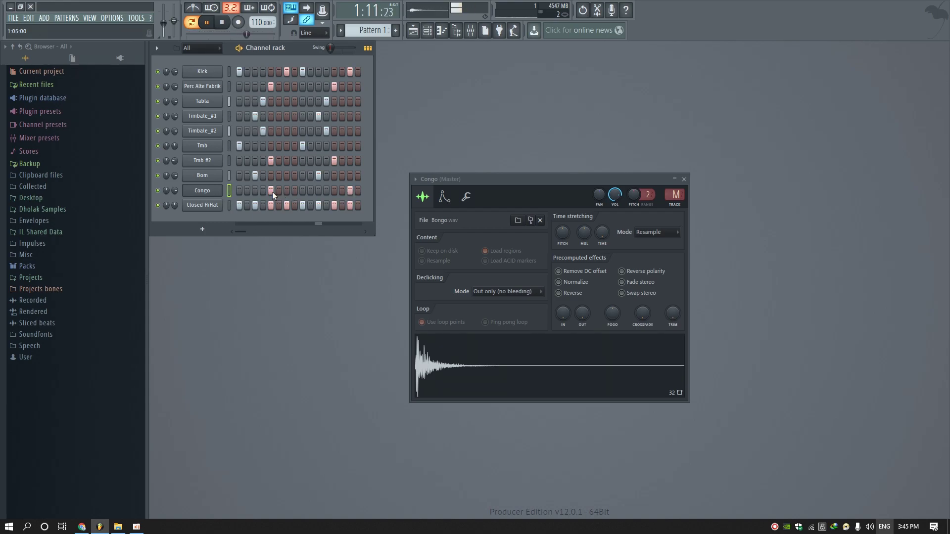
click(271, 191)
click(262, 190)
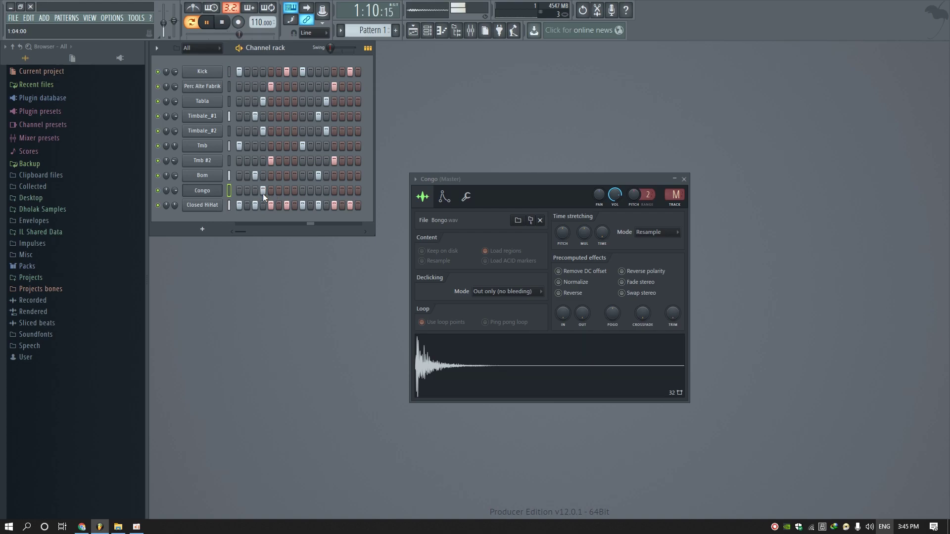
Step: Try a single Congo hit on steps 3, 2 and 7 during playback, and set it on step 3
click(263, 194)
click(256, 194)
click(257, 194)
click(247, 194)
click(247, 193)
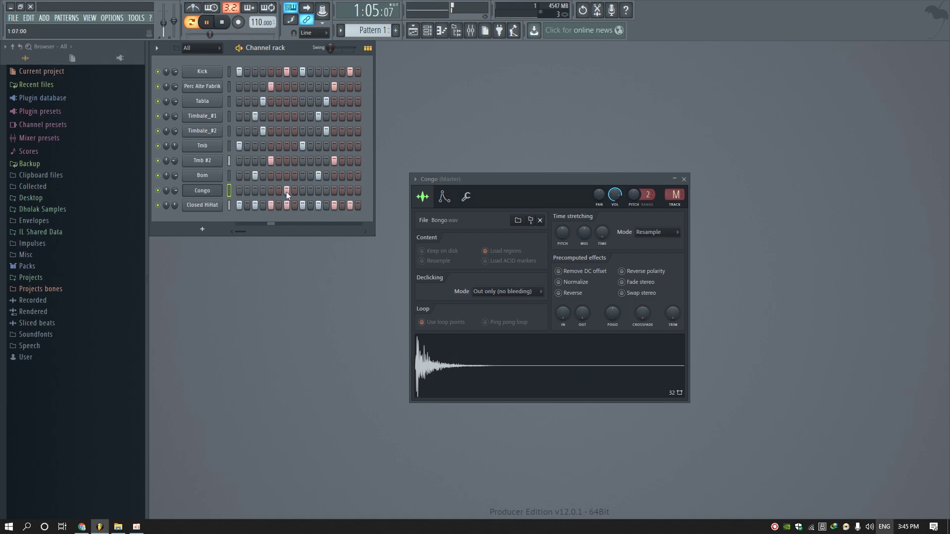
click(254, 191)
click(255, 192)
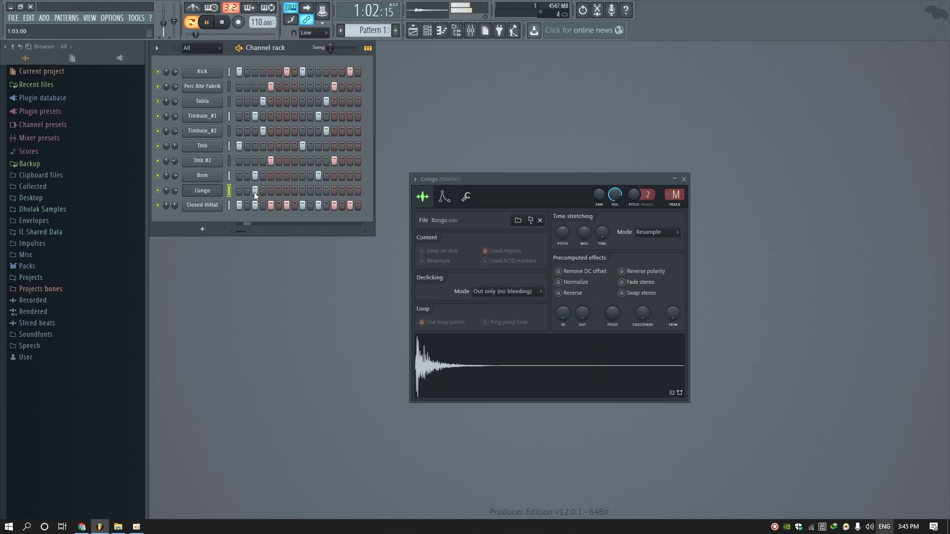
Step: Move the Congo hit to step 4, add another on step 12, and stop playback after listening
click(263, 191)
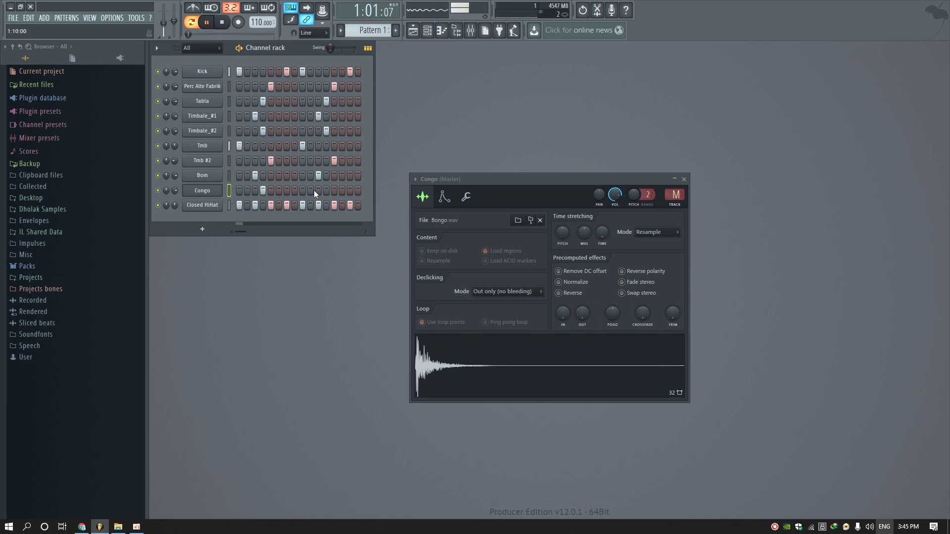
click(326, 191)
scroll(176, 191, down, 3)
key(space)
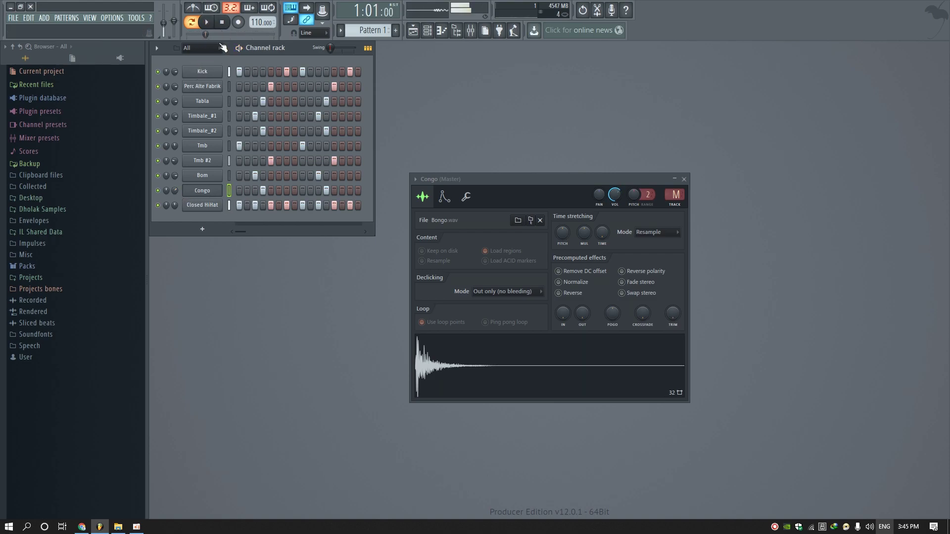
Step: Audition the Perc Alte Fabrik and Kick samples, and set the Kick's precomputed fade-out to 21%
click(202, 87)
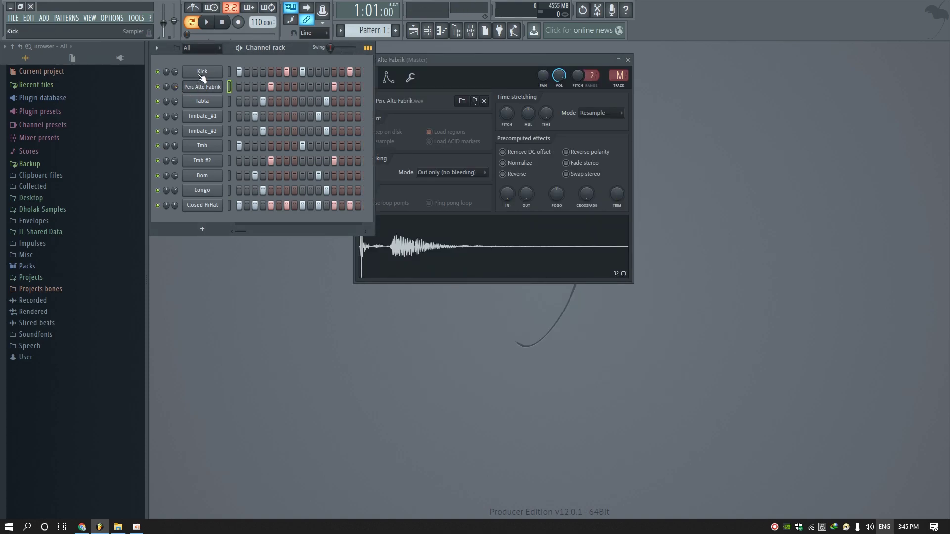
click(202, 71)
click(476, 272)
click(517, 263)
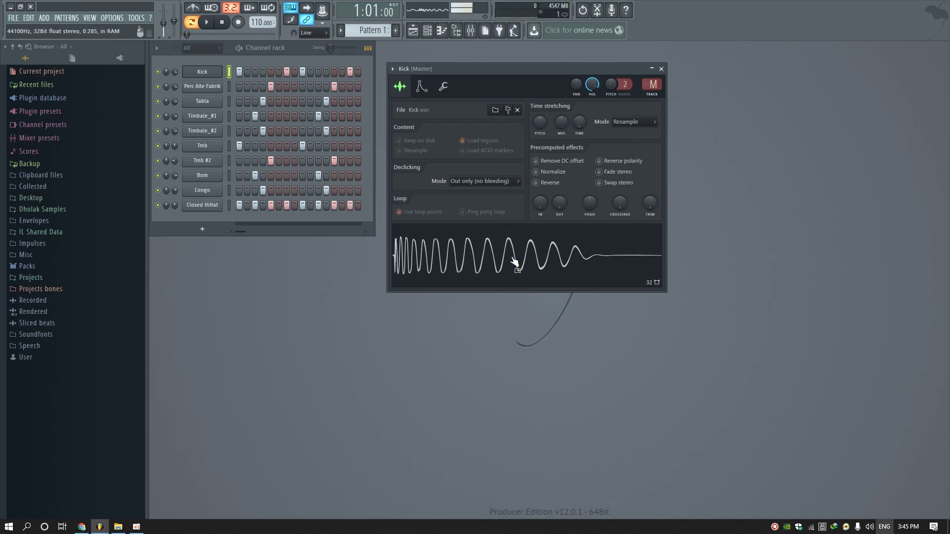
drag(559, 204, 559, 198)
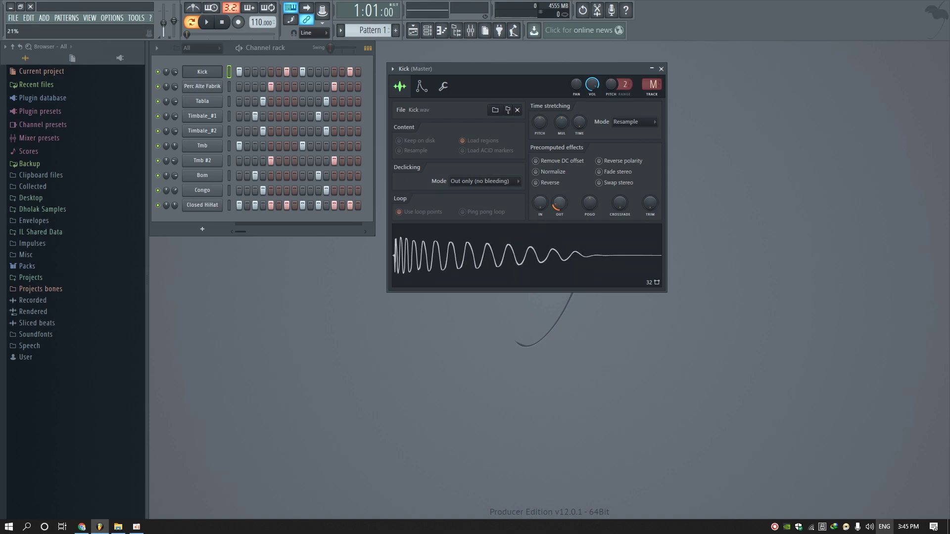
click(546, 258)
Step: Review the sampler settings of the Tabla, Timbale_#1, Timbale_#2, Tmb, Tmb #2, Congo and Closed HiHat channels
click(203, 101)
click(412, 314)
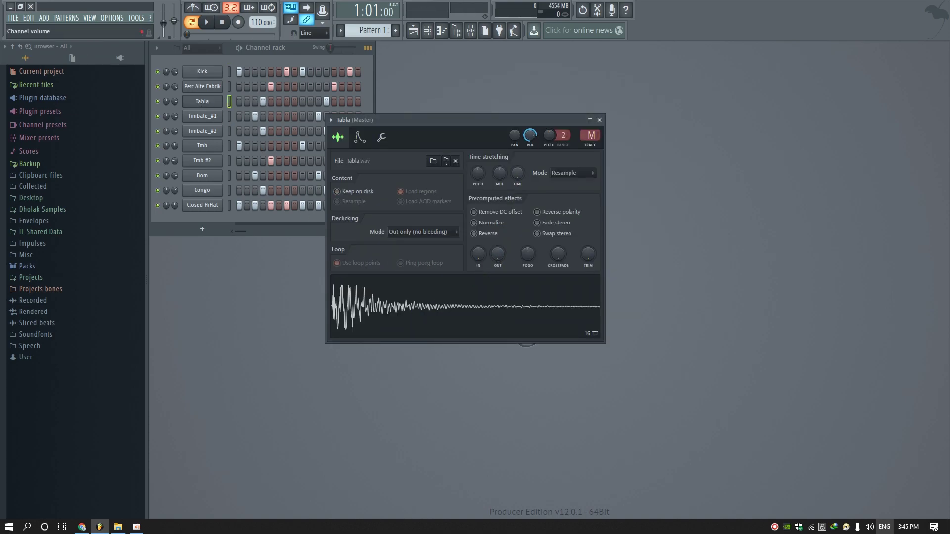
click(206, 119)
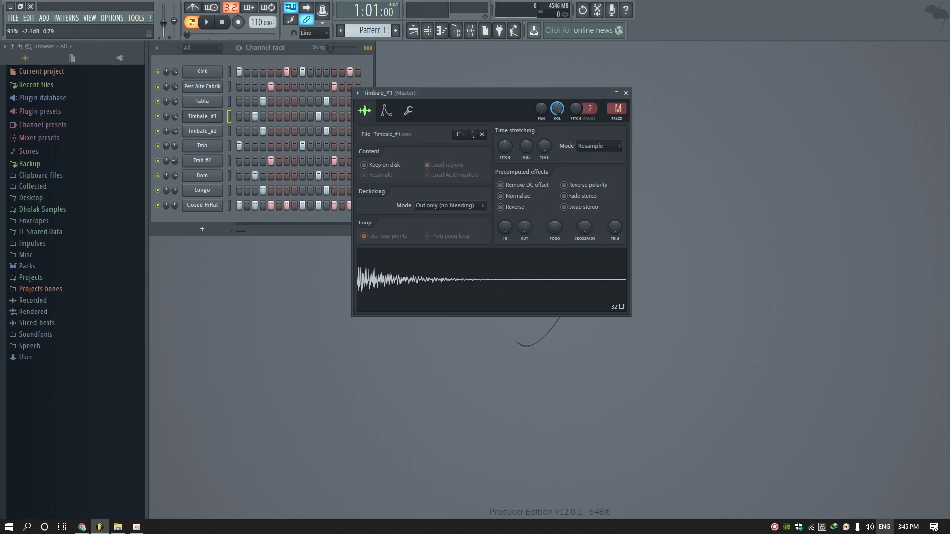
click(197, 131)
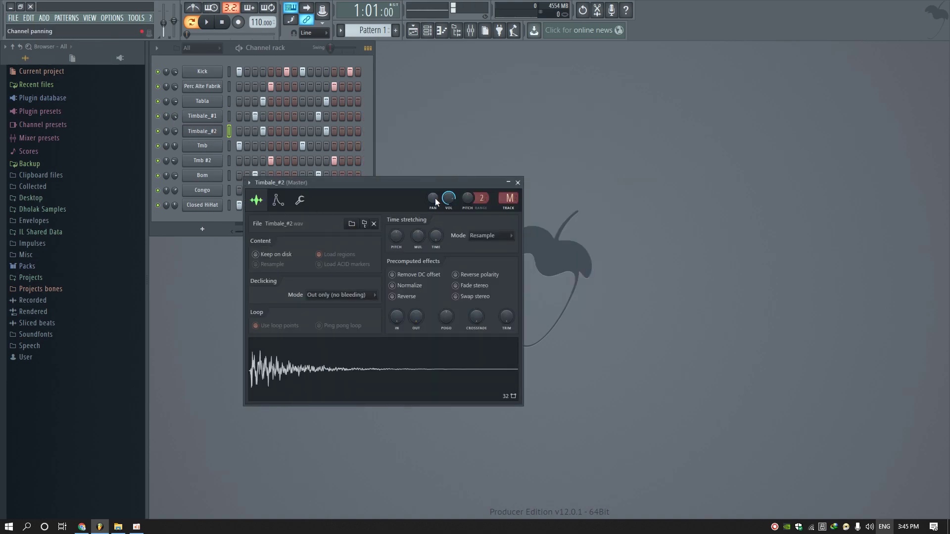
click(200, 146)
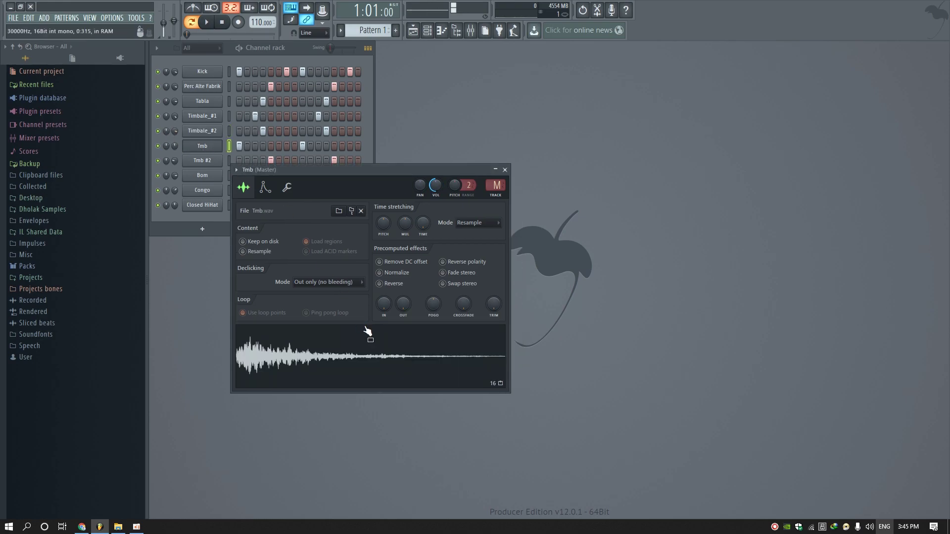
click(203, 161)
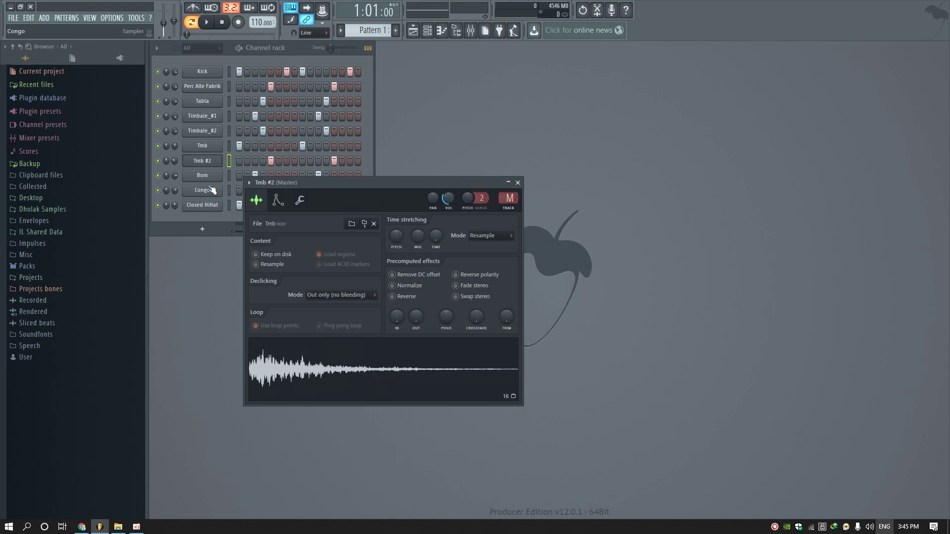
click(213, 190)
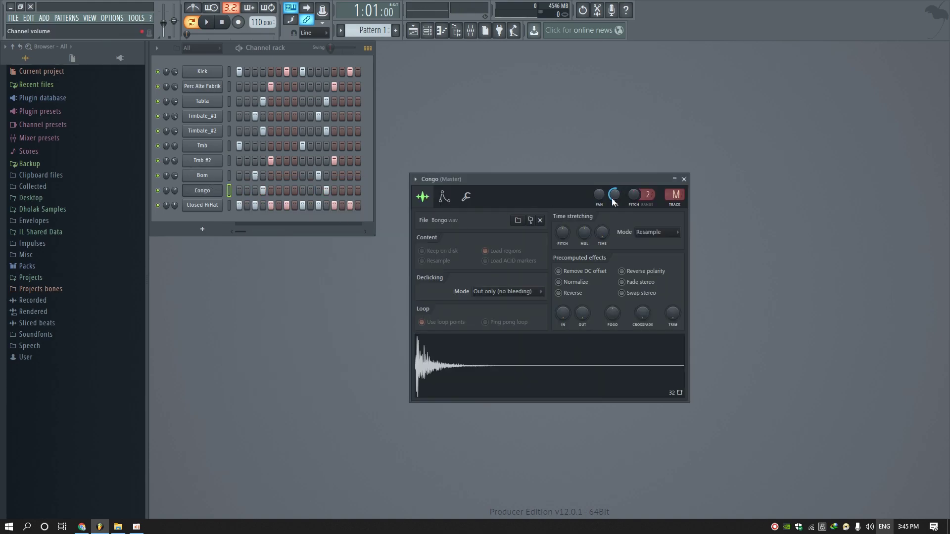
click(213, 208)
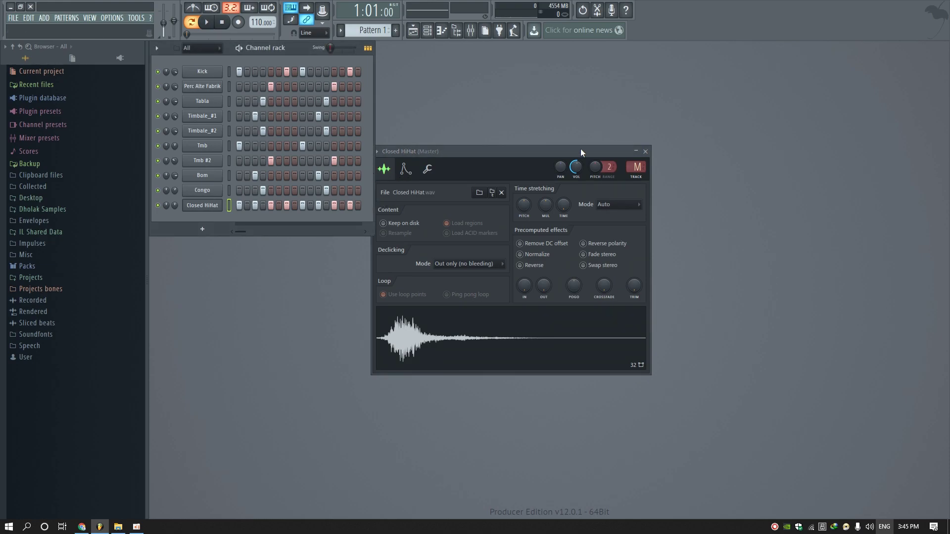
Step: Close the Closed HiHat sampler window, then play the full pattern and stop it
click(646, 151)
click(207, 22)
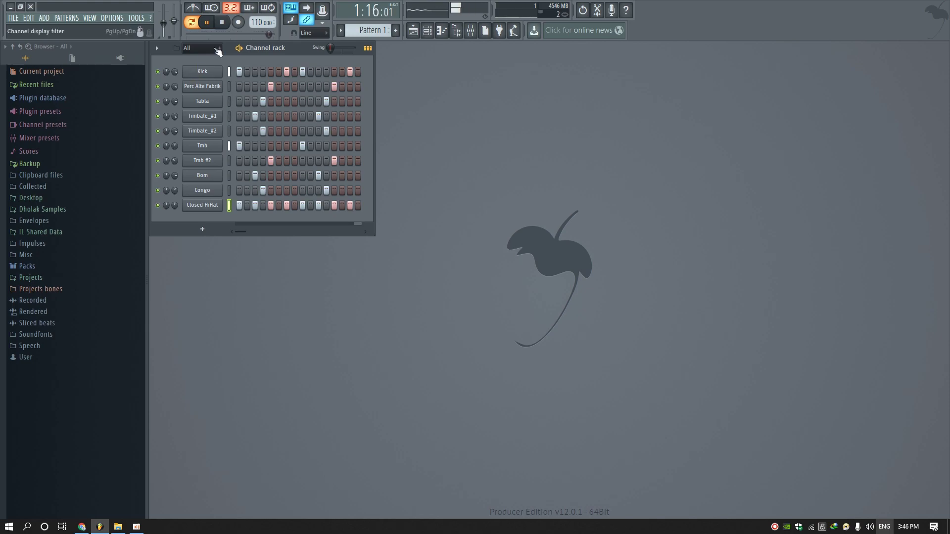
key(space)
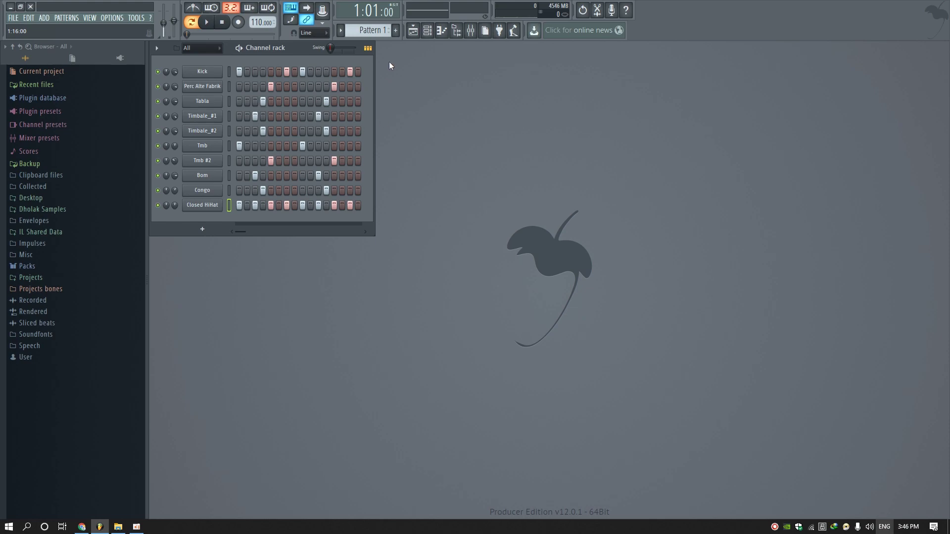
Step: Open the playlist and place a Pattern 1 clip at bar 1 of Track 1
click(413, 30)
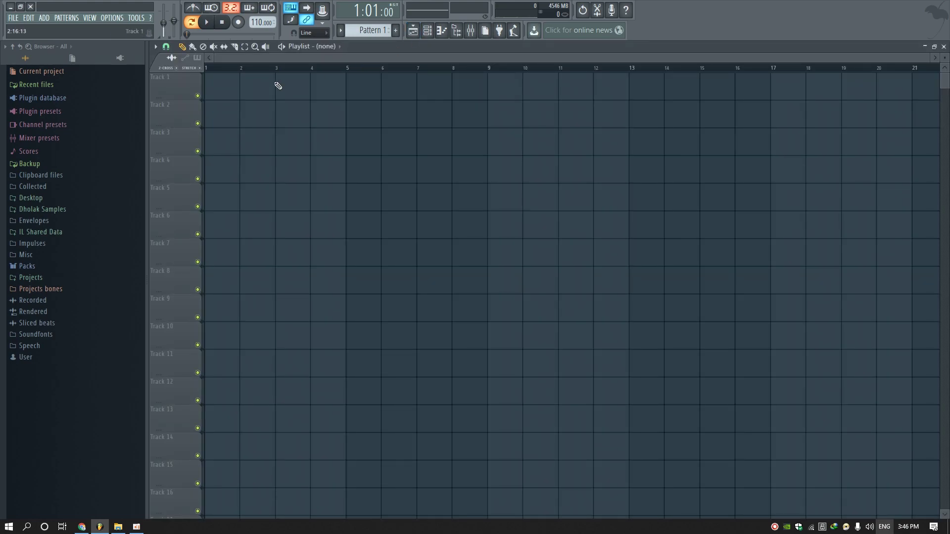
click(413, 30)
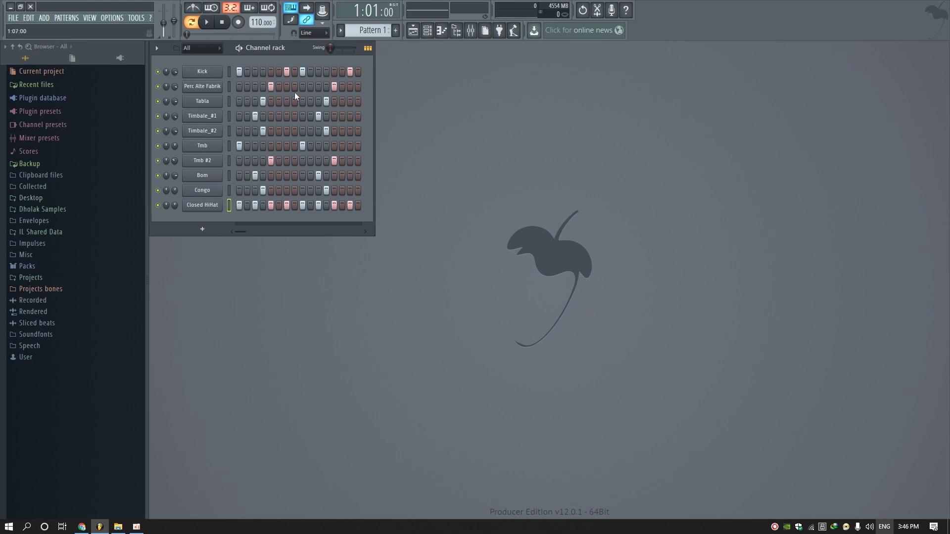
key(F5)
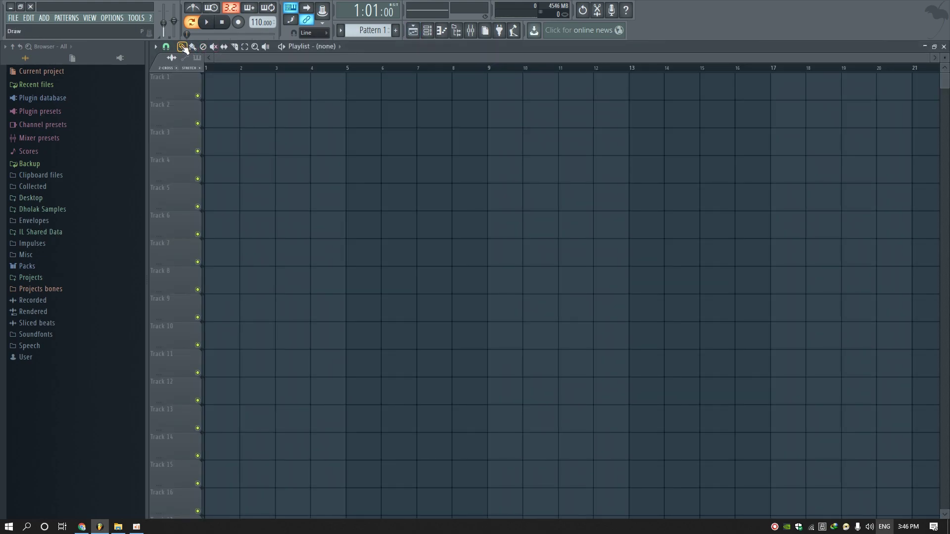
click(212, 85)
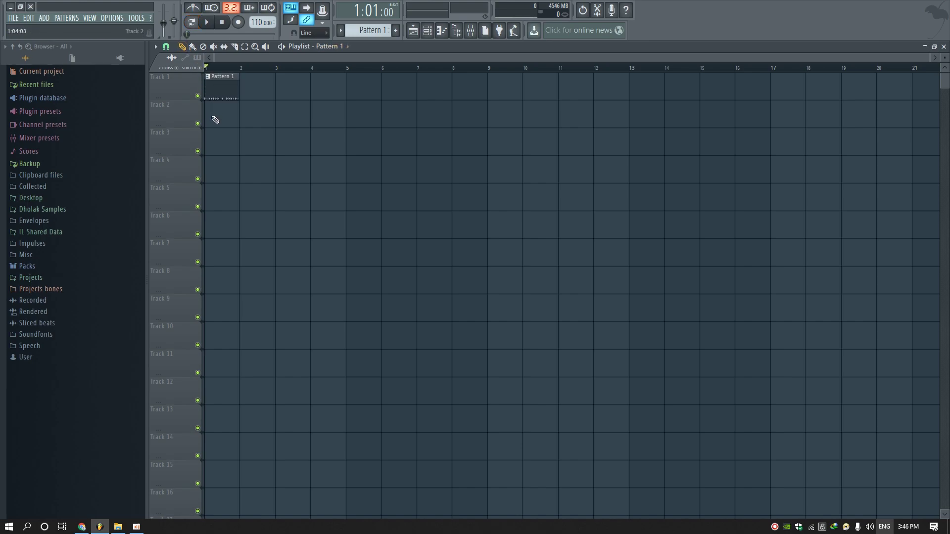
key(F5)
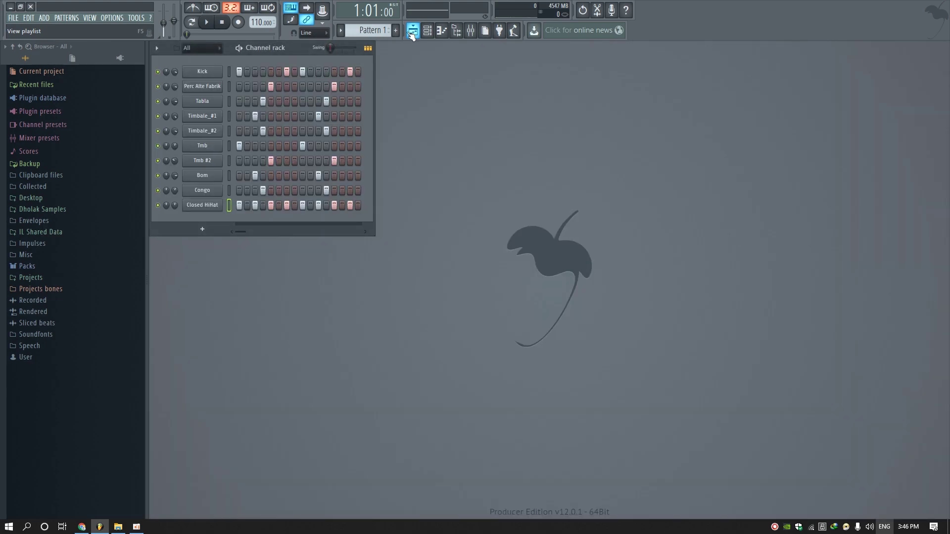
key(F5)
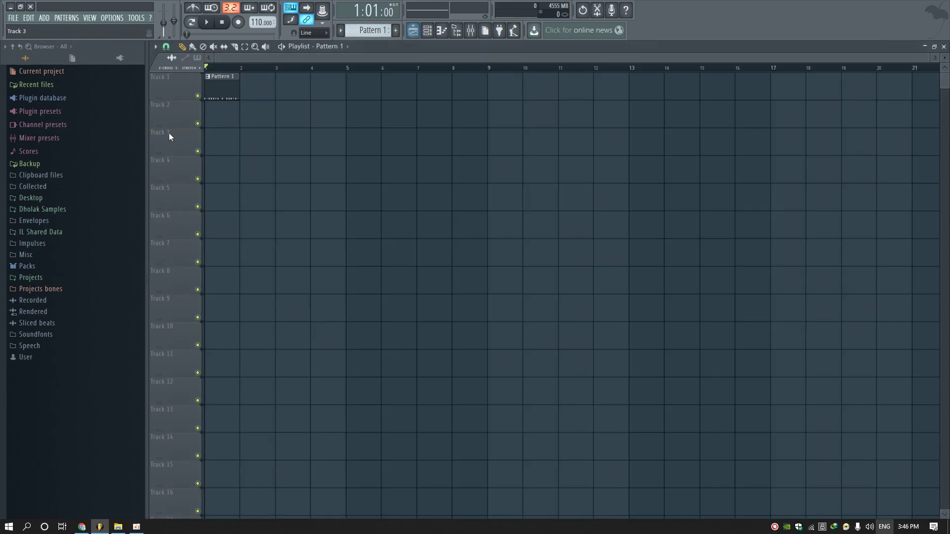
Step: Add three more Pattern 1 clips on Track 1, at bars 2, 3 and 4
click(290, 87)
drag(290, 87, 265, 87)
click(290, 87)
click(364, 87)
drag(363, 88, 339, 89)
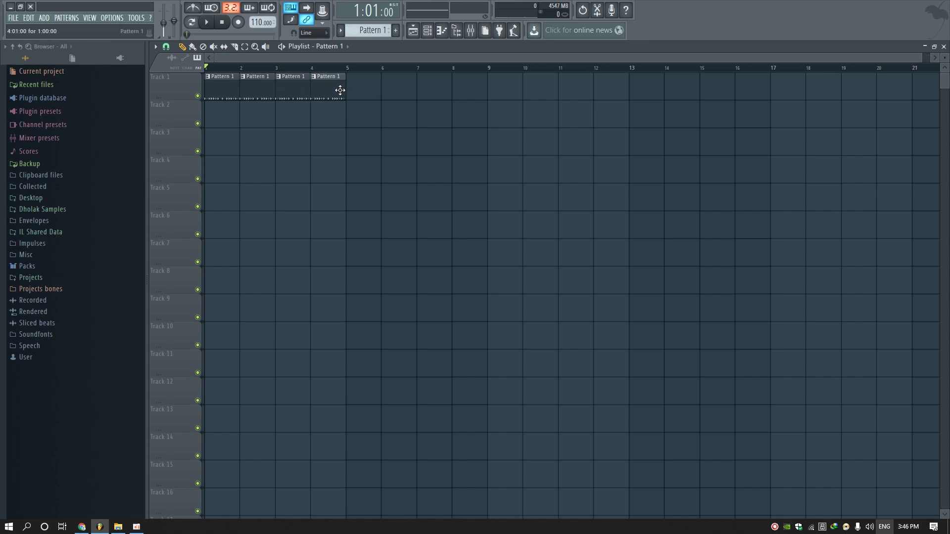
Step: Enter Beat Loop as the new name for Pattern 1 from its first playlist clip
click(211, 80)
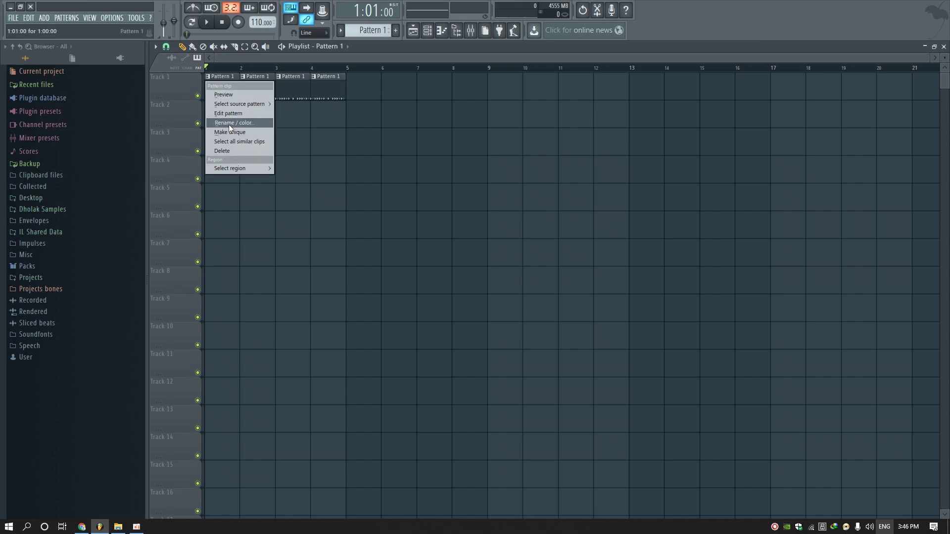
click(229, 124)
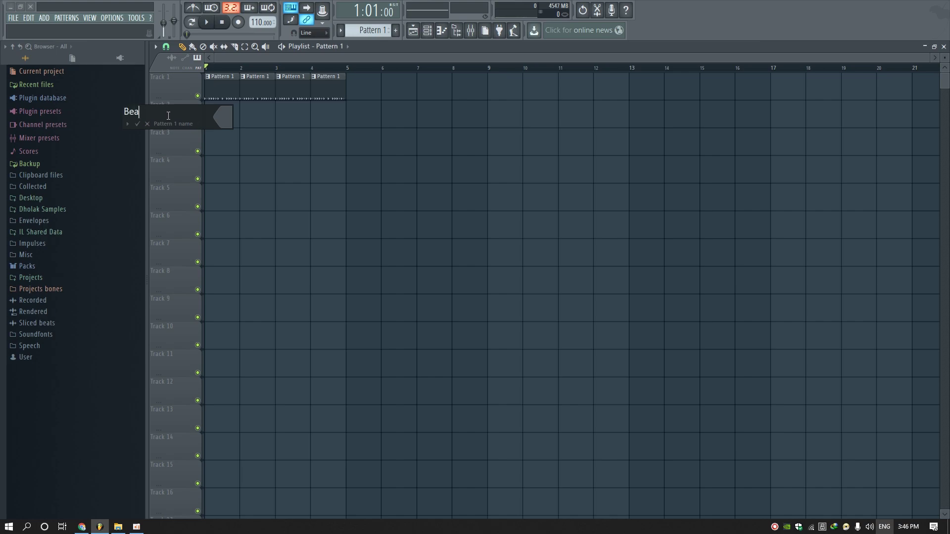
text(oo)
Step: Give the pattern a solid green colour with slightly adjusted brightness and apply its name and colour
click(223, 117)
click(241, 115)
click(413, 187)
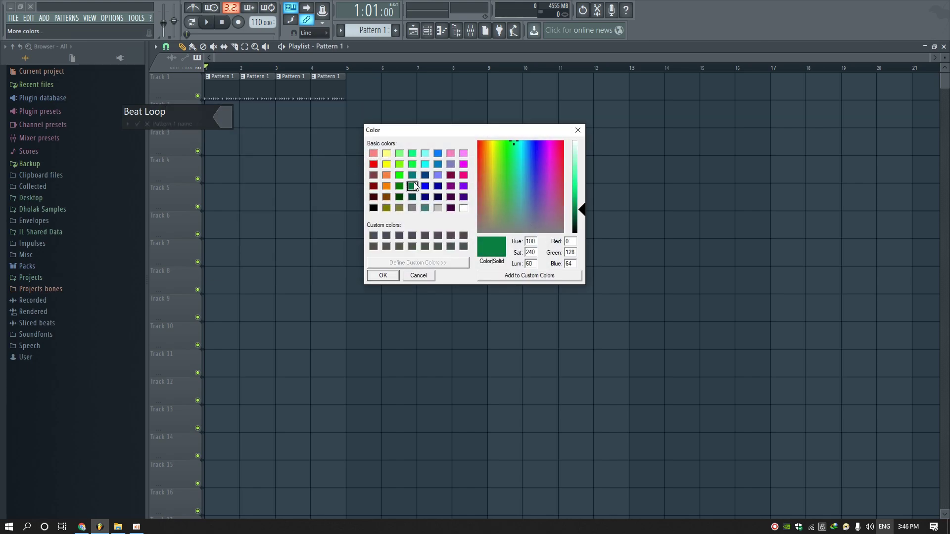
click(424, 186)
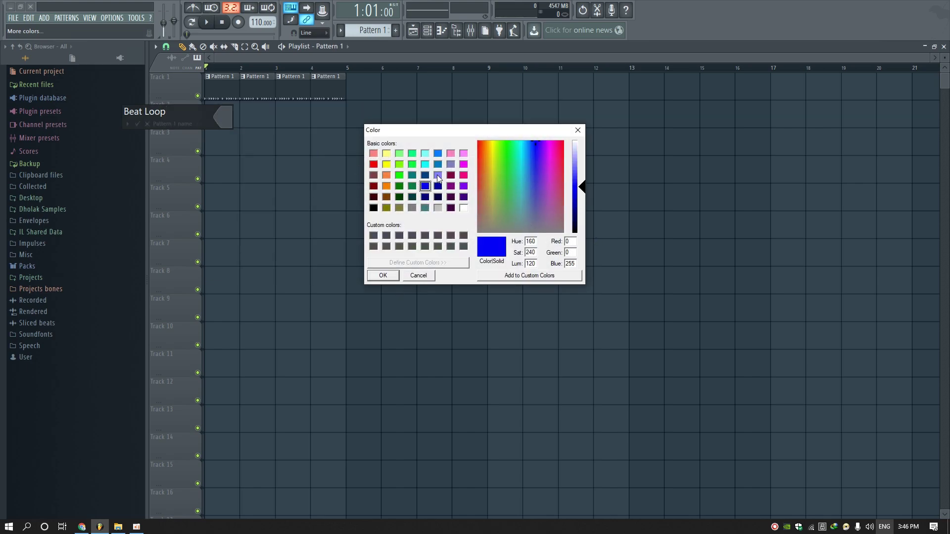
click(401, 186)
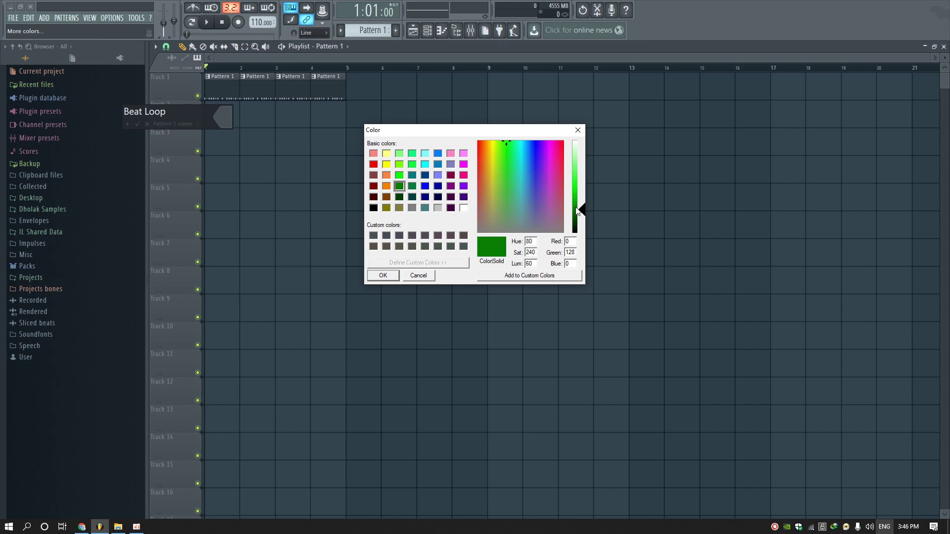
click(577, 211)
click(383, 276)
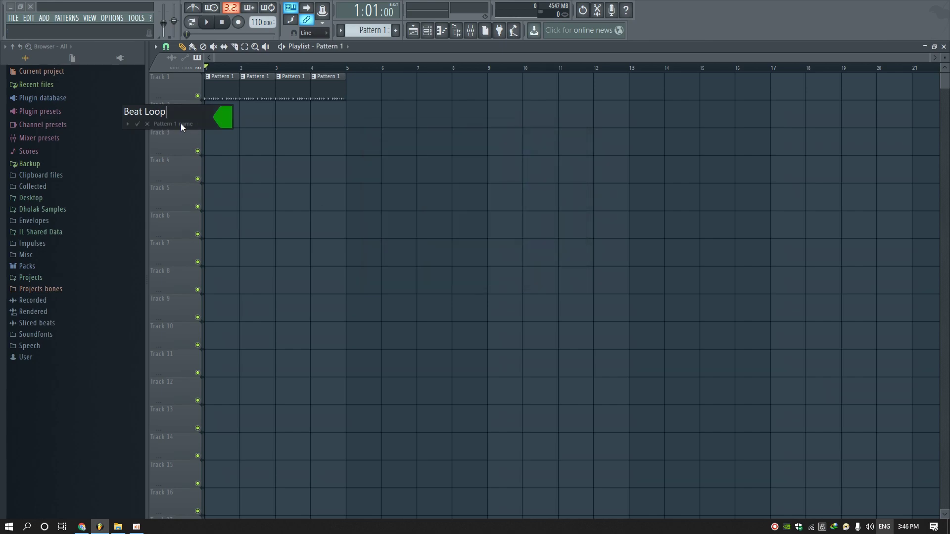
key(Return)
Step: Enter Beat Loop as the new name for playlist Track 1
right_click(159, 86)
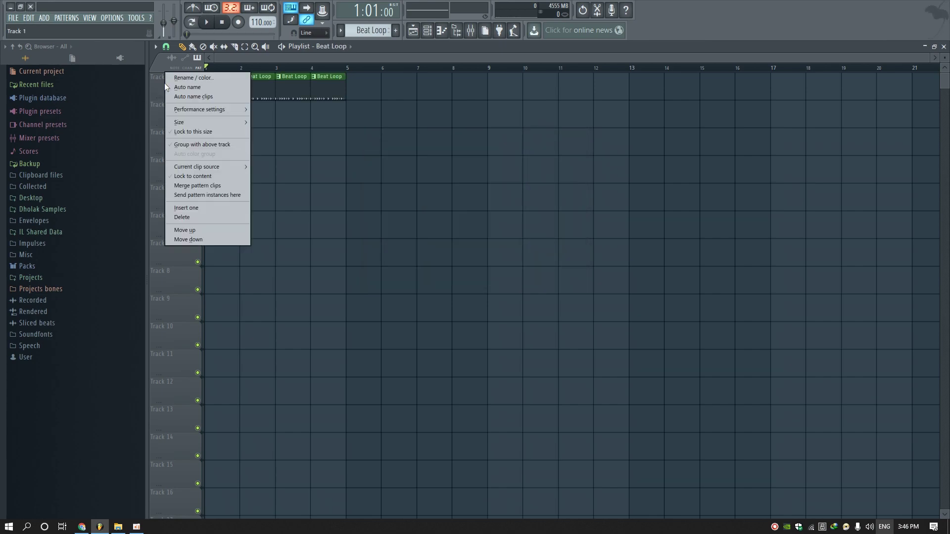
click(179, 85)
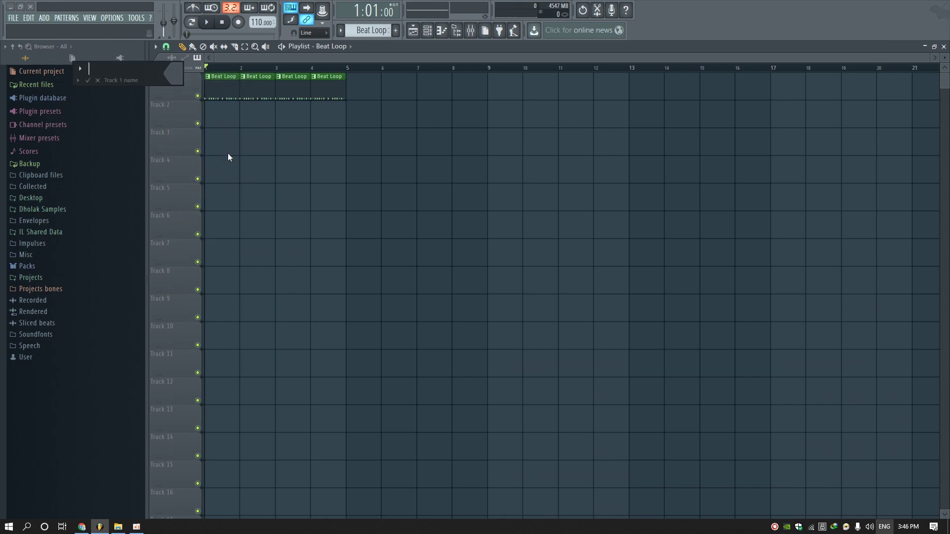
text(Beat Loop)
Step: Give the first playlist track a dark grey colour (RGB 43, 48, 51) and a drum machine icon
click(174, 75)
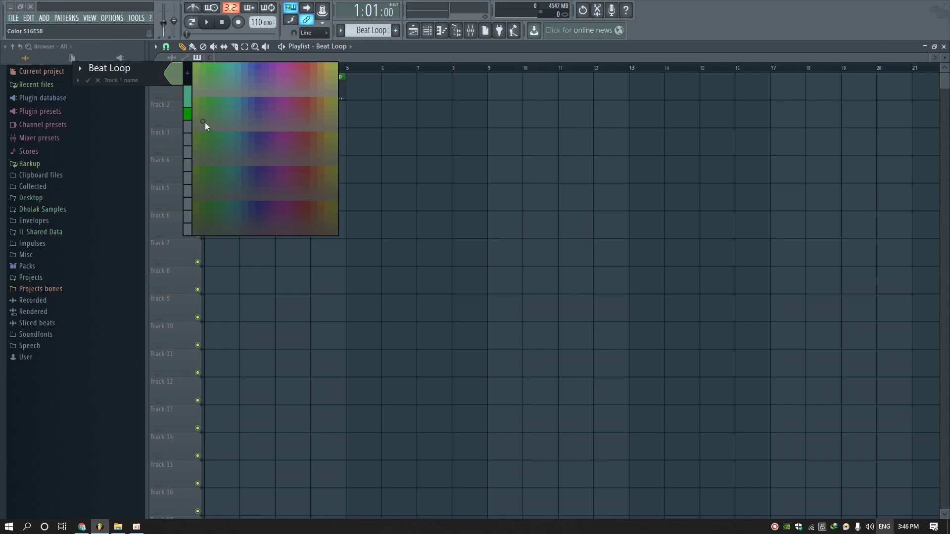
click(188, 70)
drag(572, 229, 574, 218)
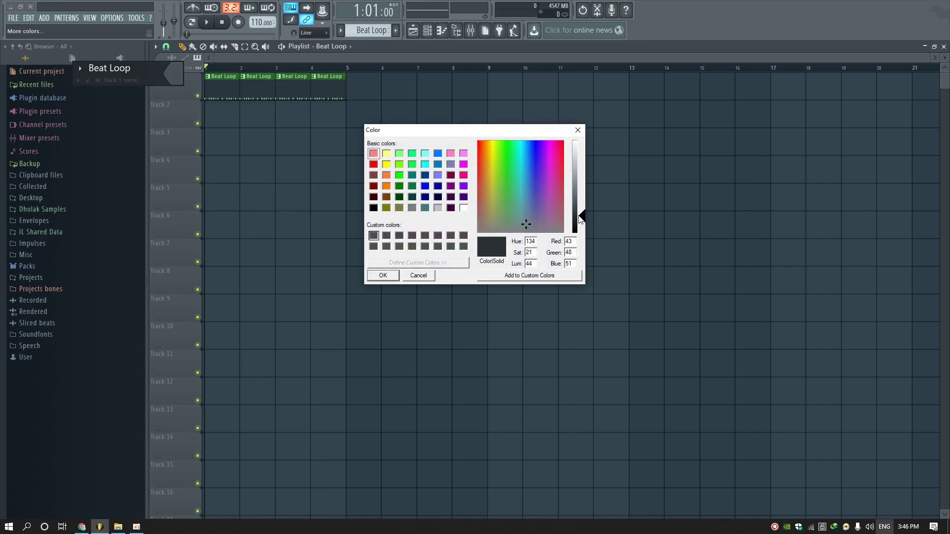
click(388, 277)
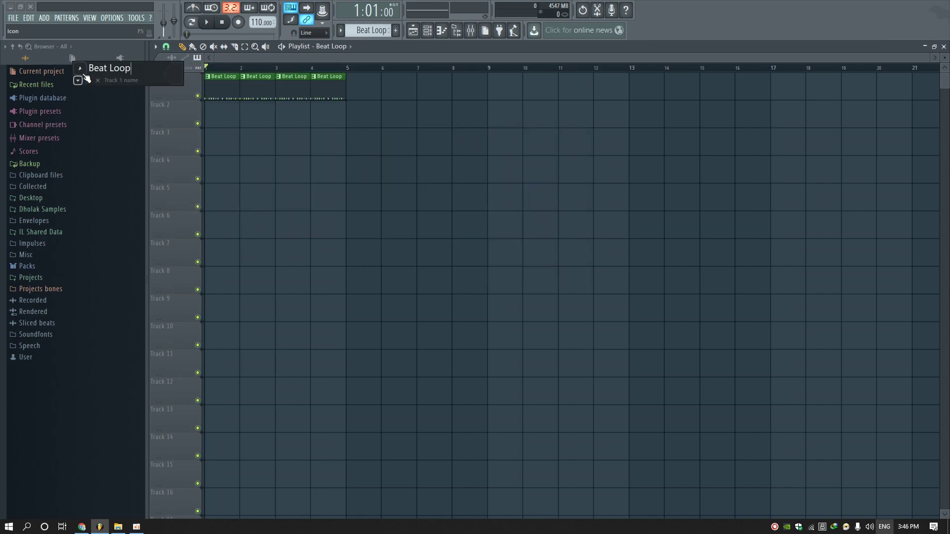
click(80, 68)
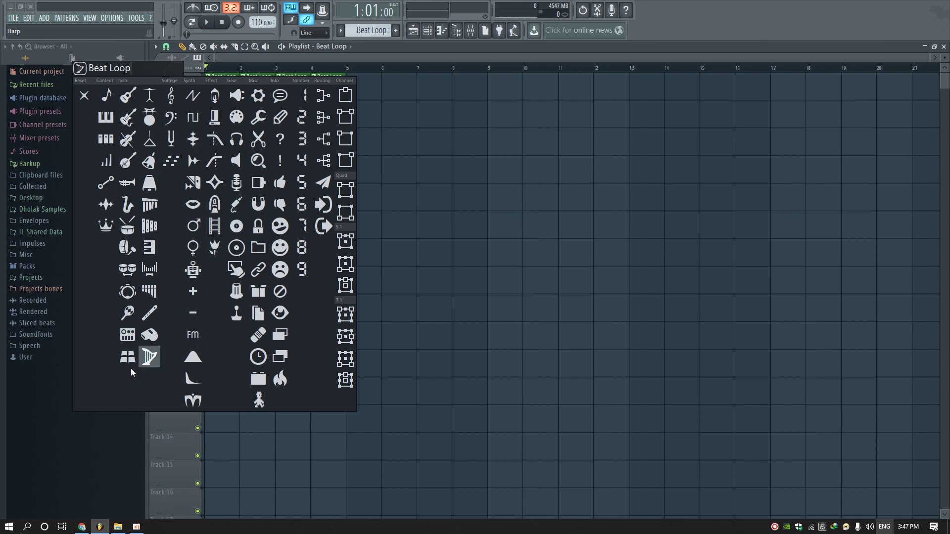
click(132, 342)
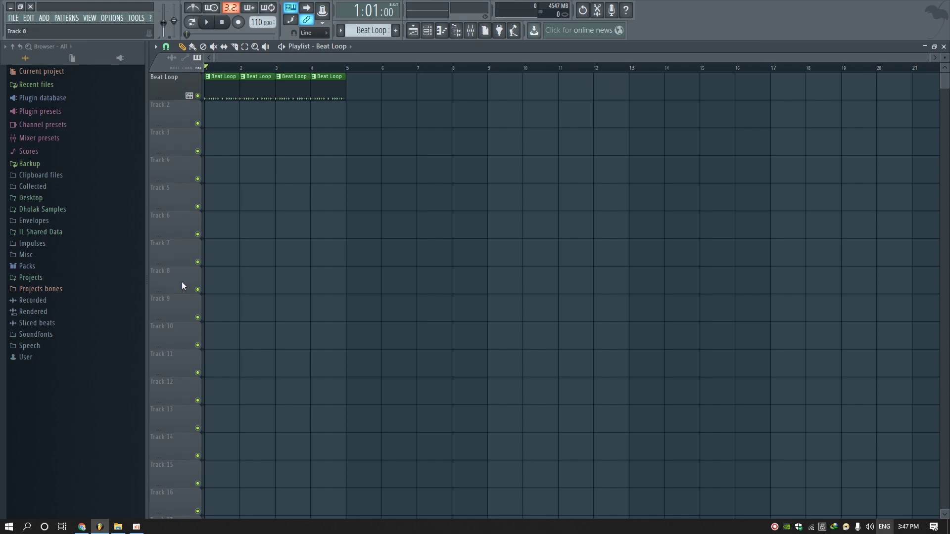
Step: Bring the Api Ape Wemu MP3 from the Music folder onto playlist Track 2, starting at bar 1
click(120, 524)
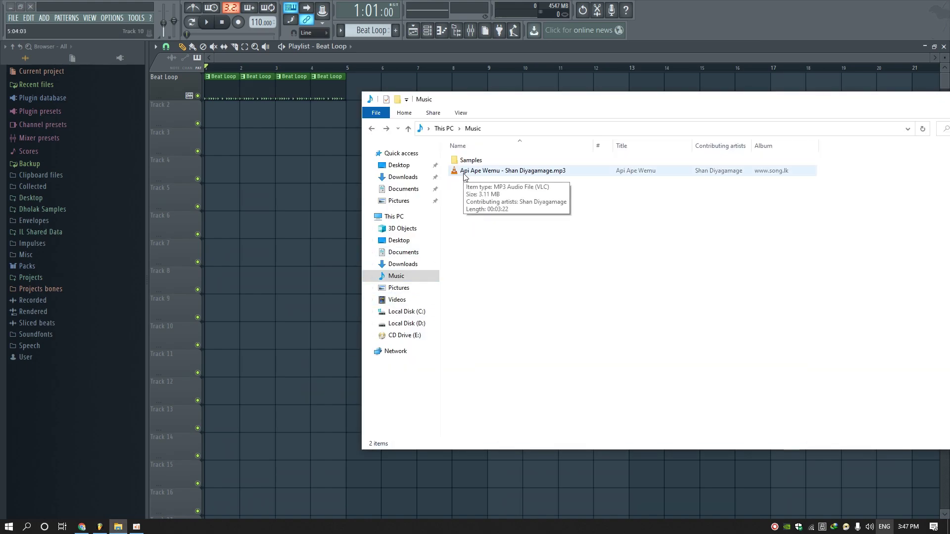
drag(465, 177, 505, 197)
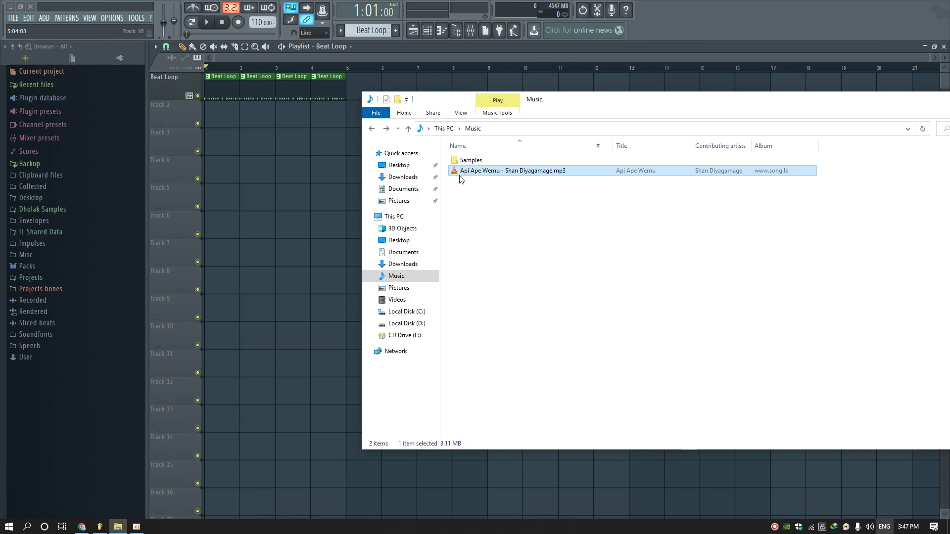
drag(456, 177, 210, 122)
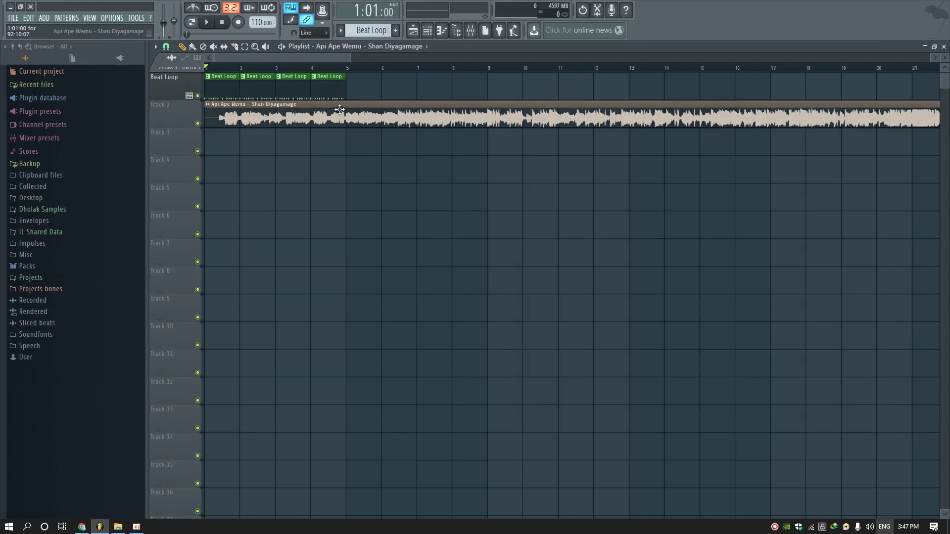
Step: Mute the Beat Loop track and set the playback position to bar 6
click(329, 75)
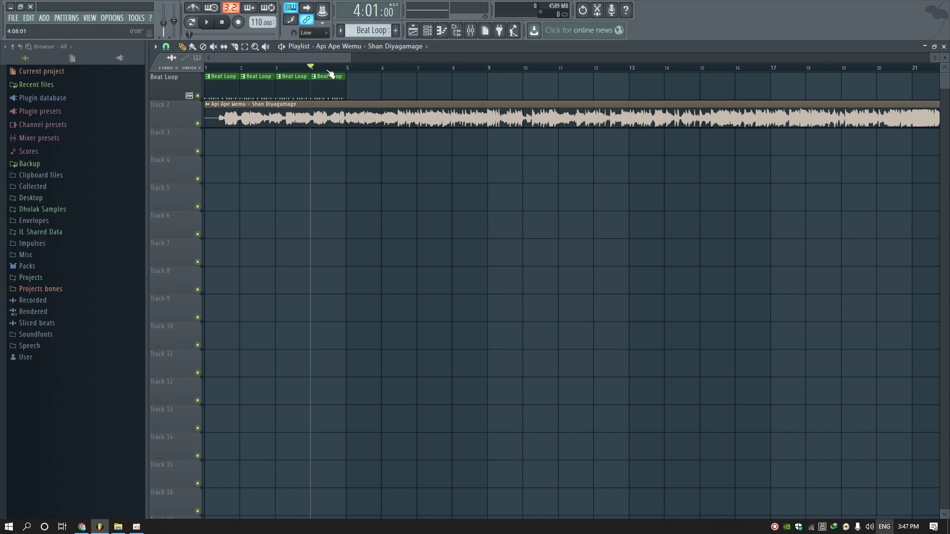
click(197, 95)
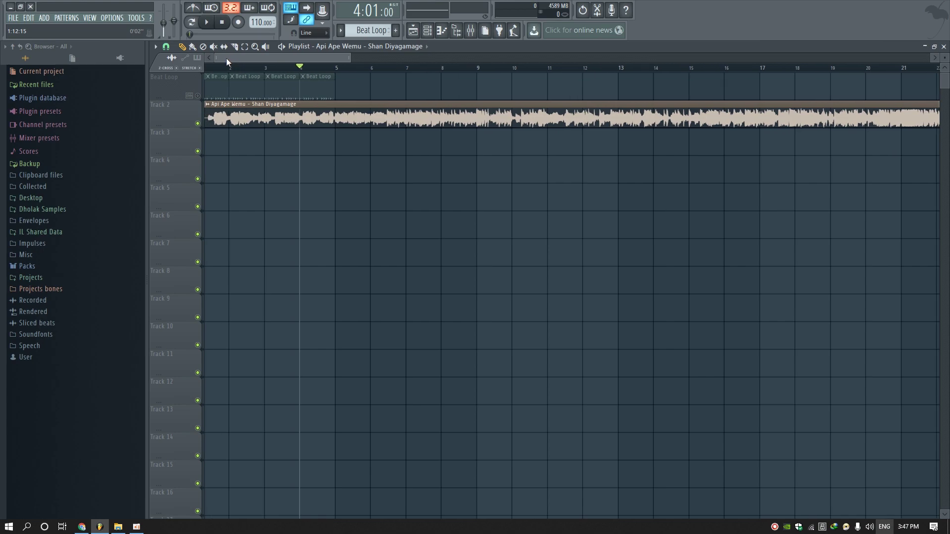
scroll(257, 58, up, 4)
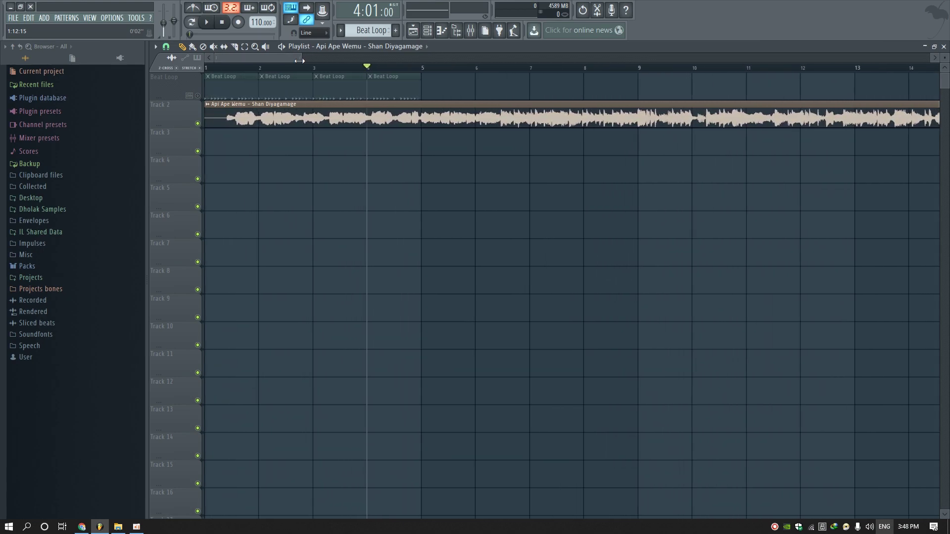
drag(271, 58, 273, 58)
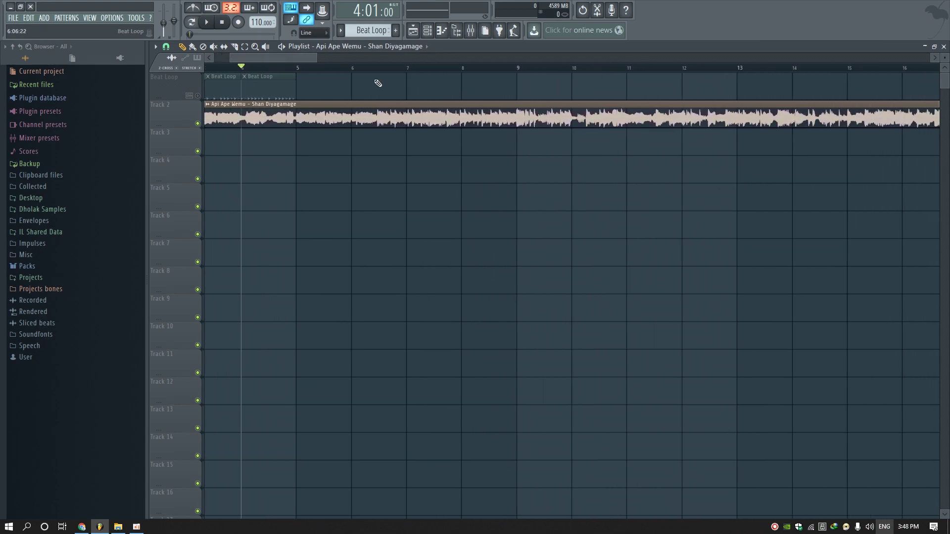
click(354, 70)
scroll(373, 66, up, 6)
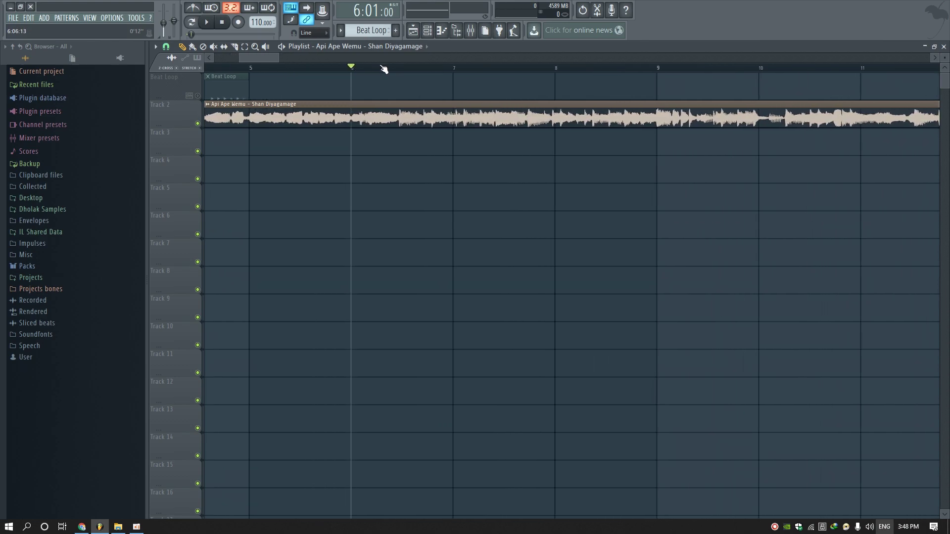
scroll(291, 60, down, 8)
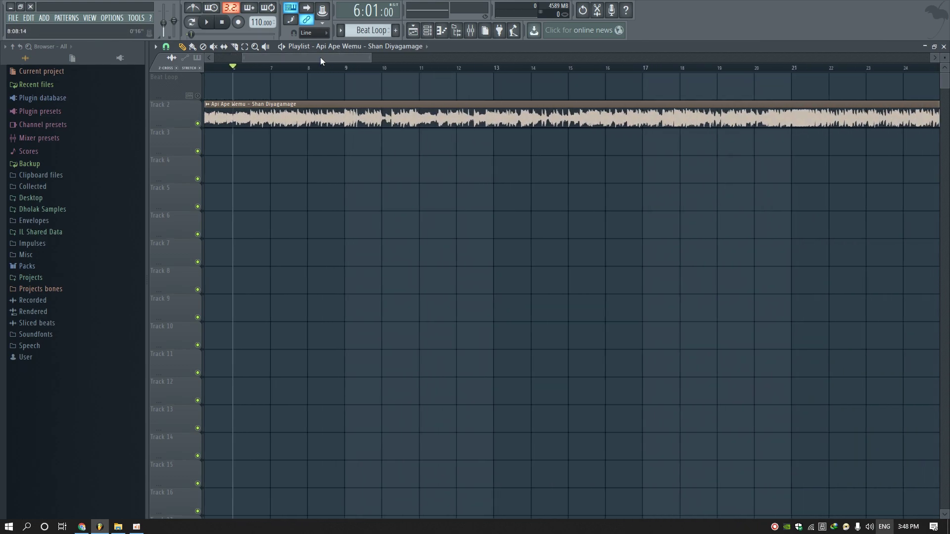
drag(247, 77, 380, 82)
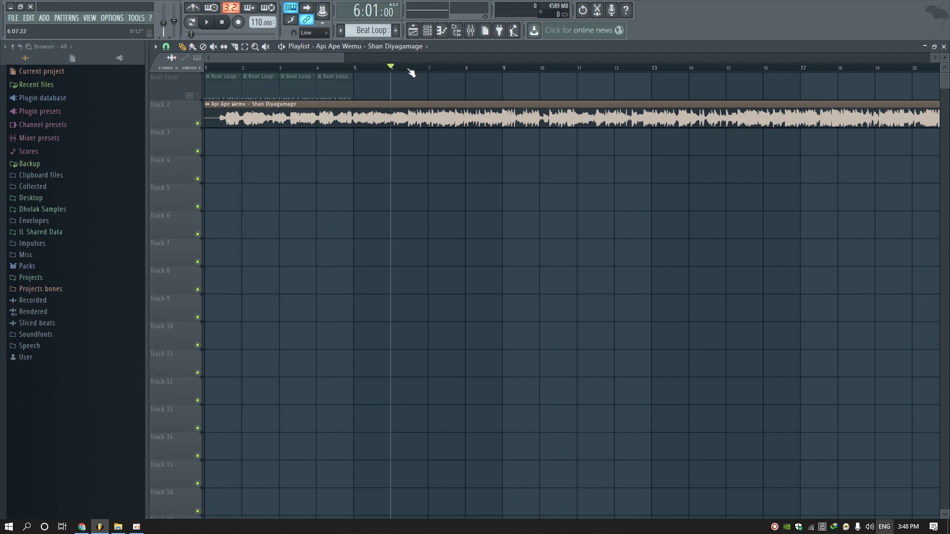
scroll(409, 70, up, 8)
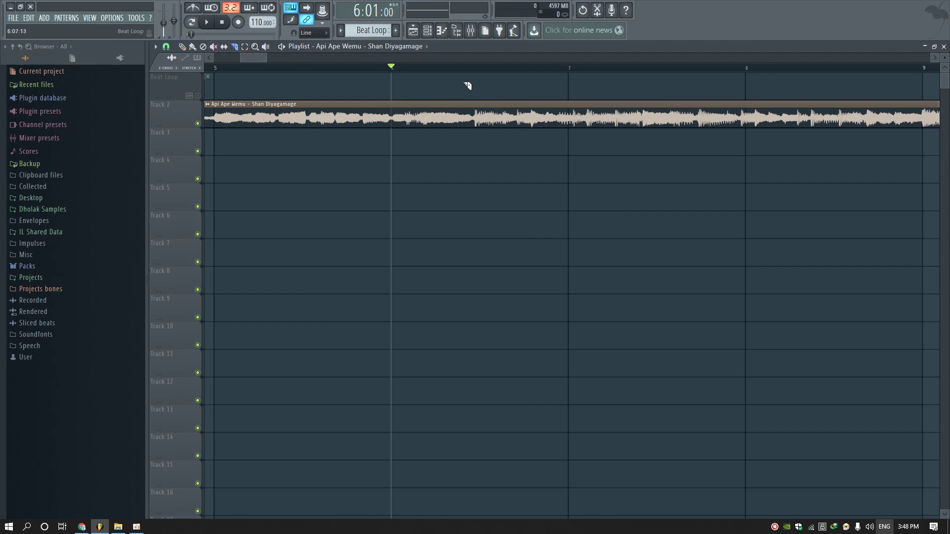
Step: Set playlist snapping to (none) and slice the song clip where the louder section starts, at about 6:08
drag(480, 81, 399, 99)
click(167, 48)
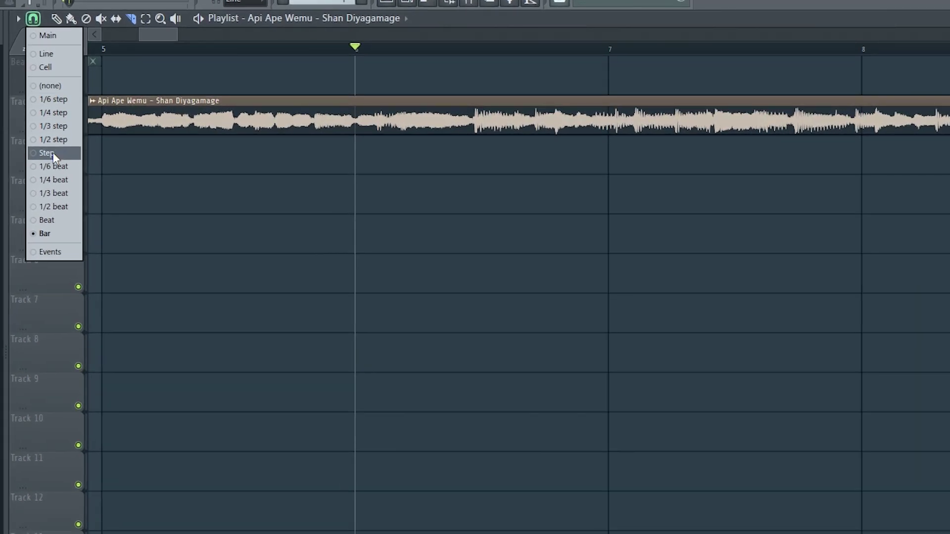
click(55, 89)
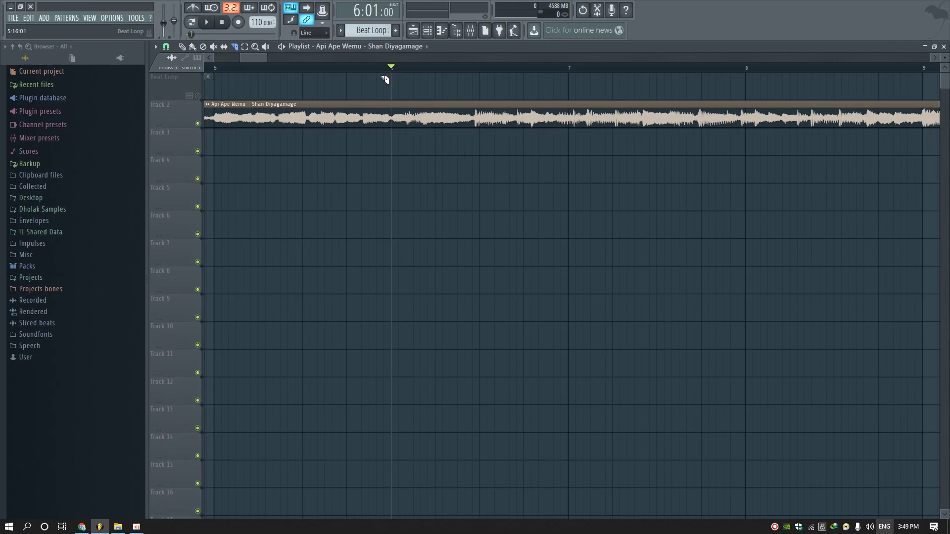
scroll(477, 79, up, 3)
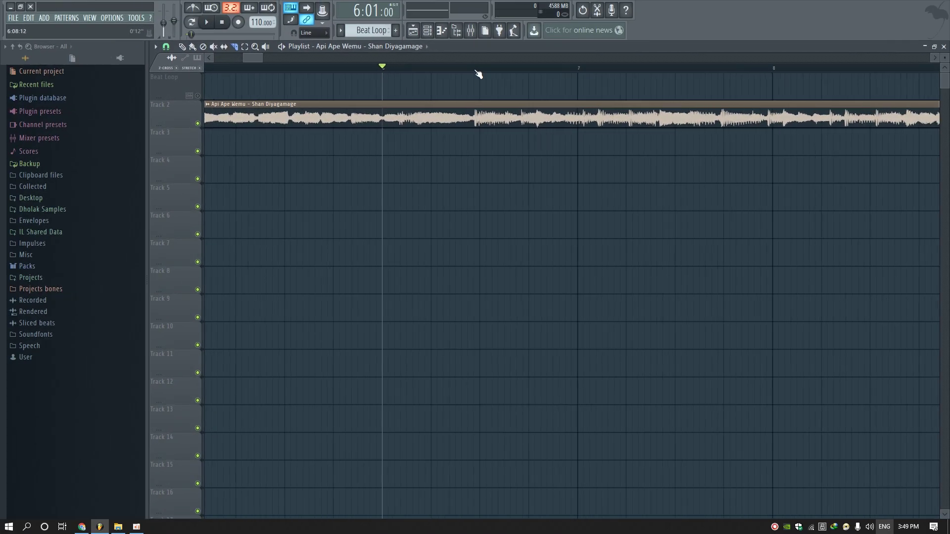
drag(474, 85, 476, 225)
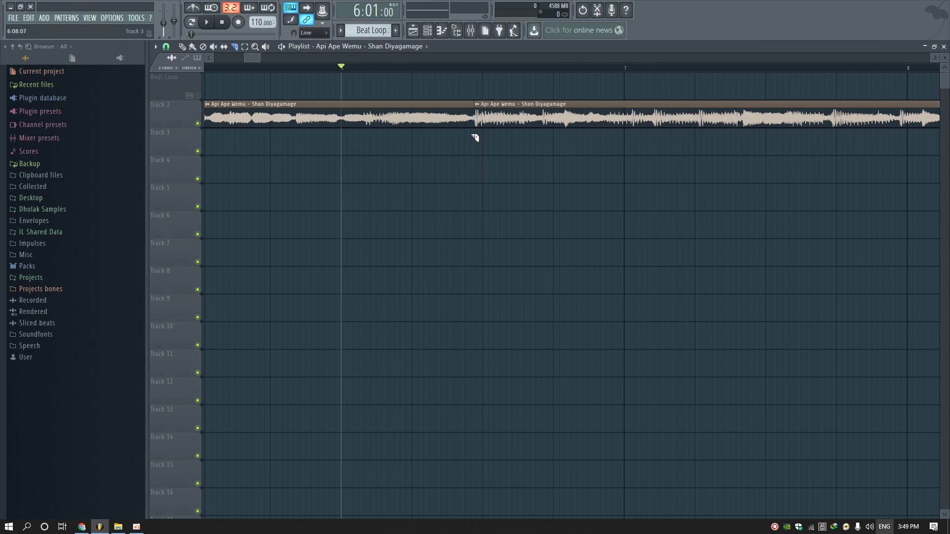
Step: Delete the song piece before the cut and move the remaining clip to the start of bar 1
click(182, 48)
right_click(346, 119)
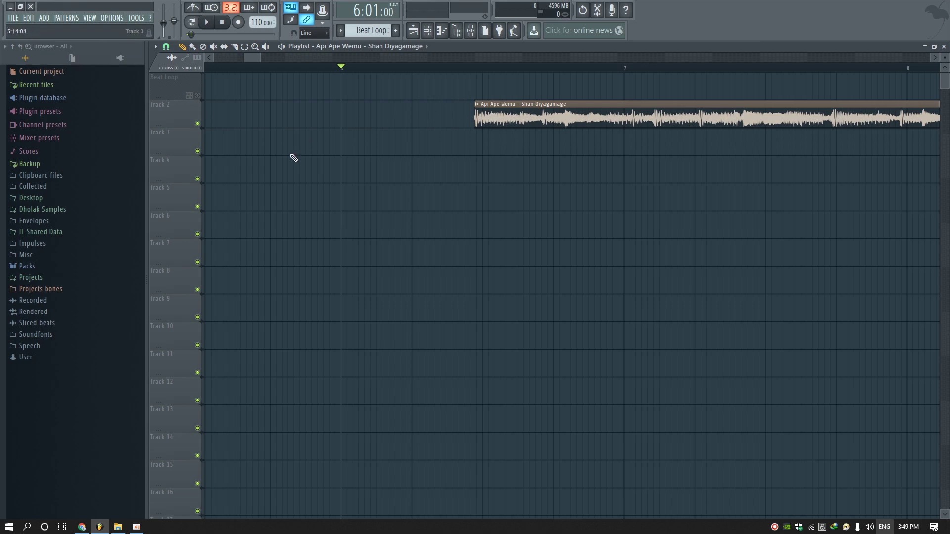
click(234, 46)
drag(258, 56, 185, 58)
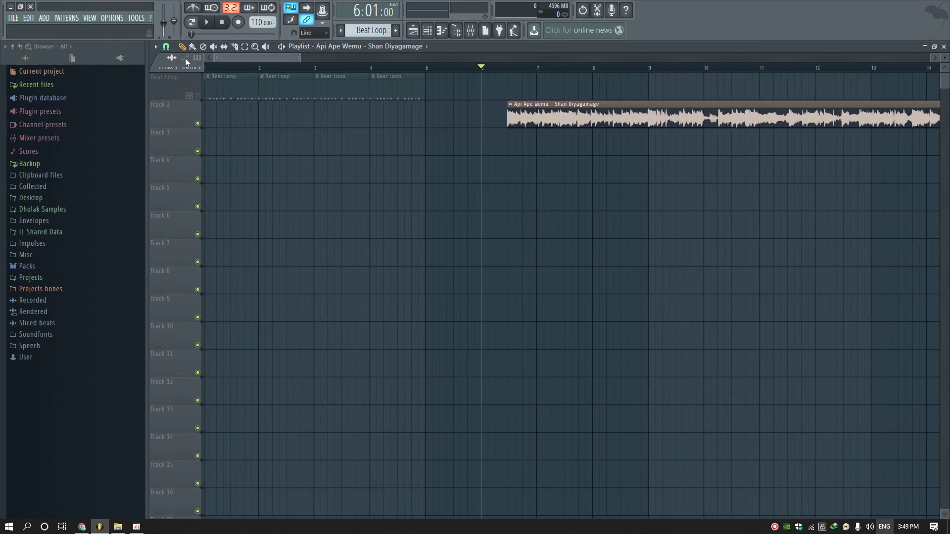
drag(546, 105, 241, 105)
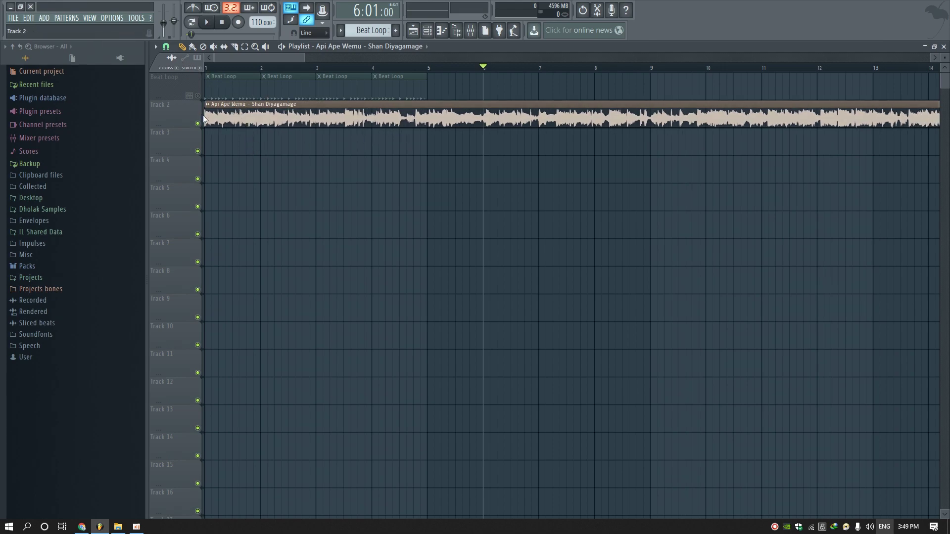
Step: Set playlist snapping to Bar and move the song clip to bar 10
click(166, 46)
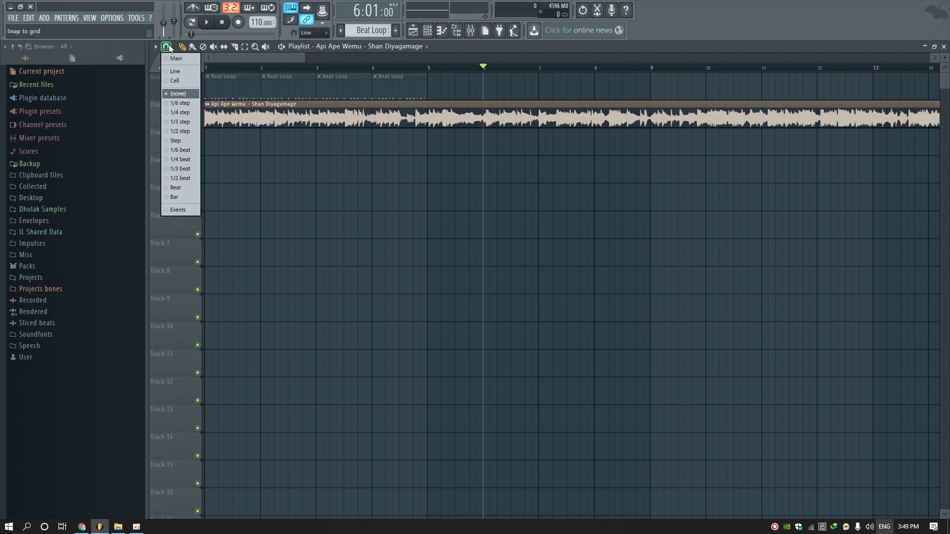
click(174, 196)
drag(254, 117, 755, 117)
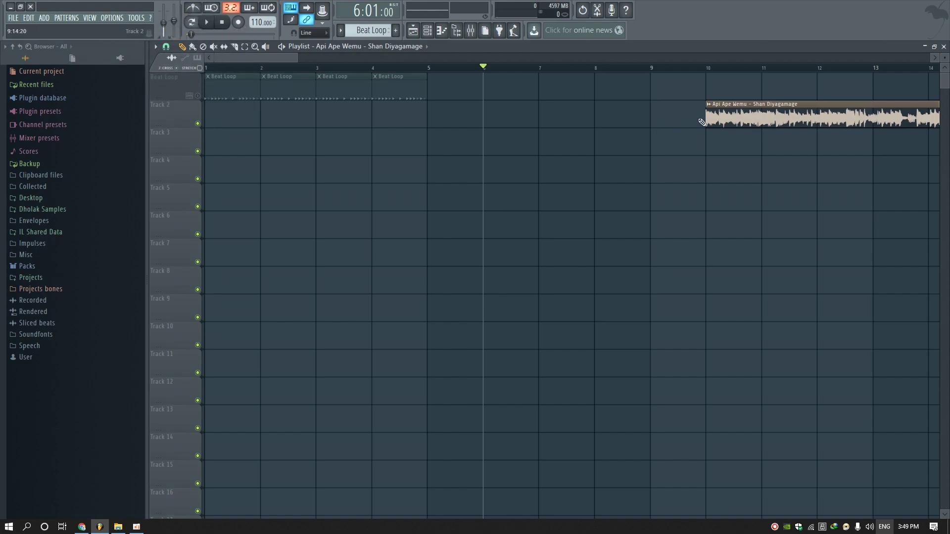
drag(706, 119, 600, 142)
key(ctrl+z)
drag(704, 119, 642, 120)
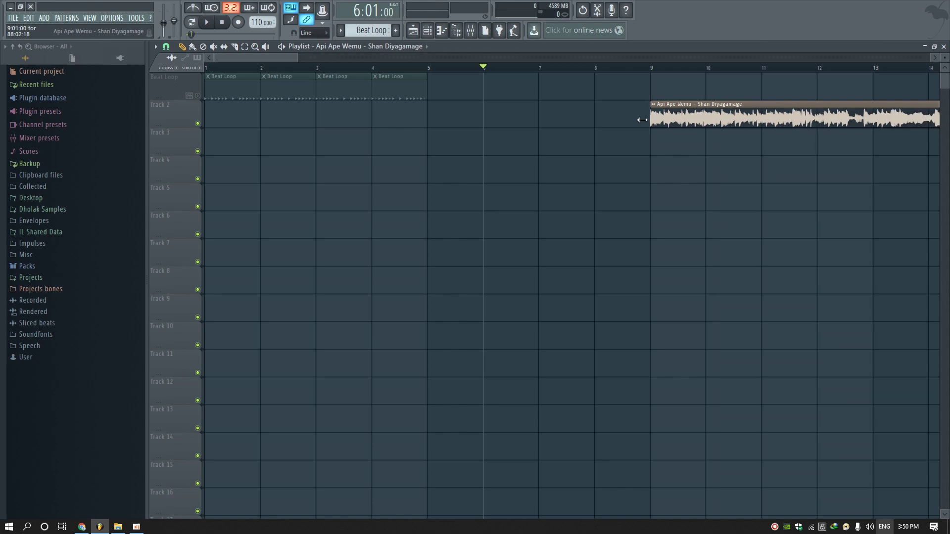
key(ctrl+z)
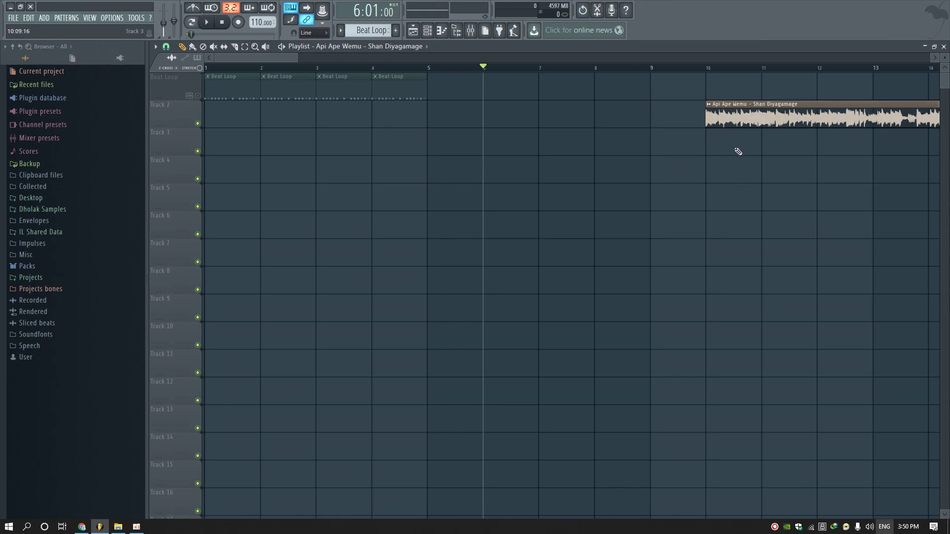
Step: Extend the song clip's start to restore its full intro, and slice off and delete the silent lead-in before bar 5
drag(706, 119, 373, 123)
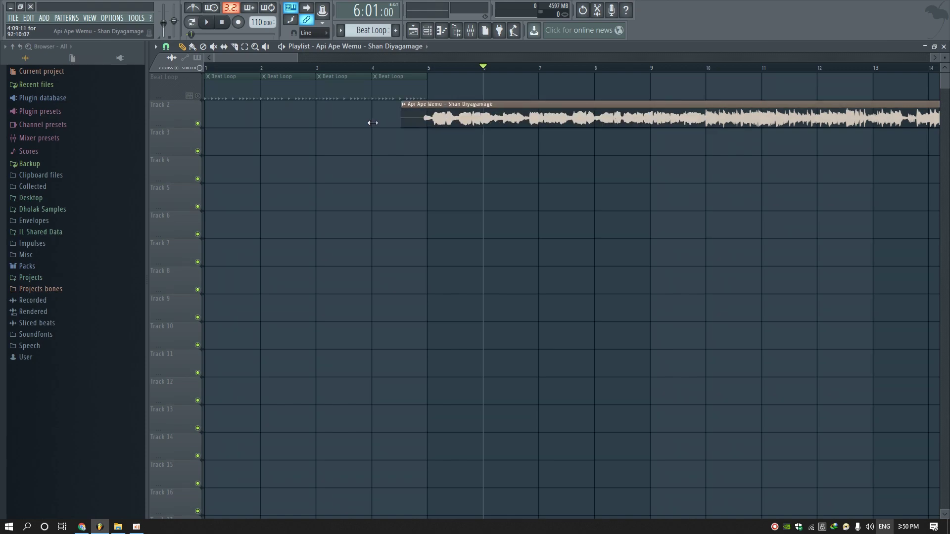
click(235, 46)
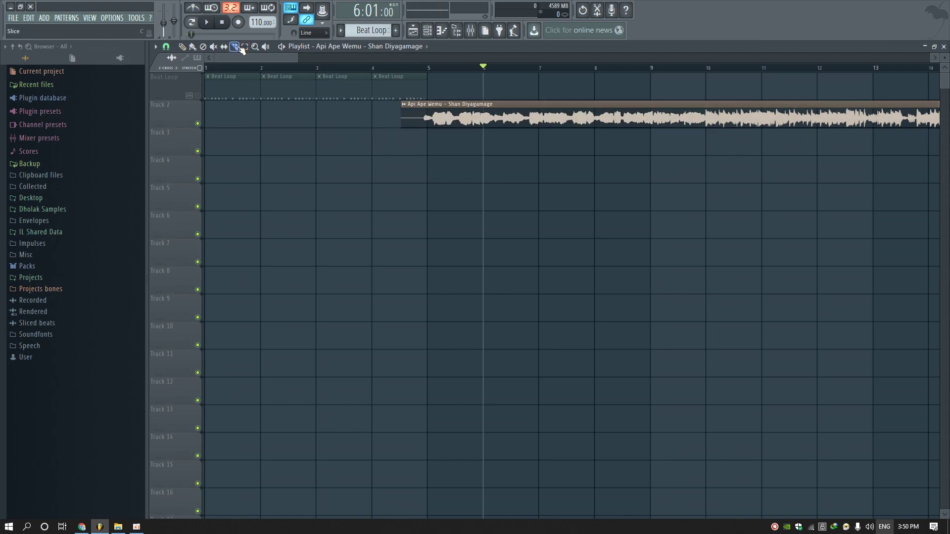
drag(427, 98, 427, 148)
click(182, 46)
right_click(413, 116)
Step: Move the song clip to bar 2 and extend its start back to halfway through bar 1
drag(497, 117, 386, 118)
drag(262, 118, 234, 119)
Step: Delete the four Beat Loop clips in bars 1 to 4 of the first track
right_click(229, 81)
right_click(268, 84)
right_click(341, 87)
right_click(395, 87)
Step: Place four consecutive Beat Loop clips in bars 7 to 10 and unmute the Beat Loop track
mouse_move(268, 53)
mouse_down()
mouse_move(306, 59)
mouse_move(279, 67)
mouse_move(274, 58)
mouse_up()
mouse_move(495, 93)
mouse_down()
mouse_move(494, 84)
mouse_move(660, 80)
mouse_up()
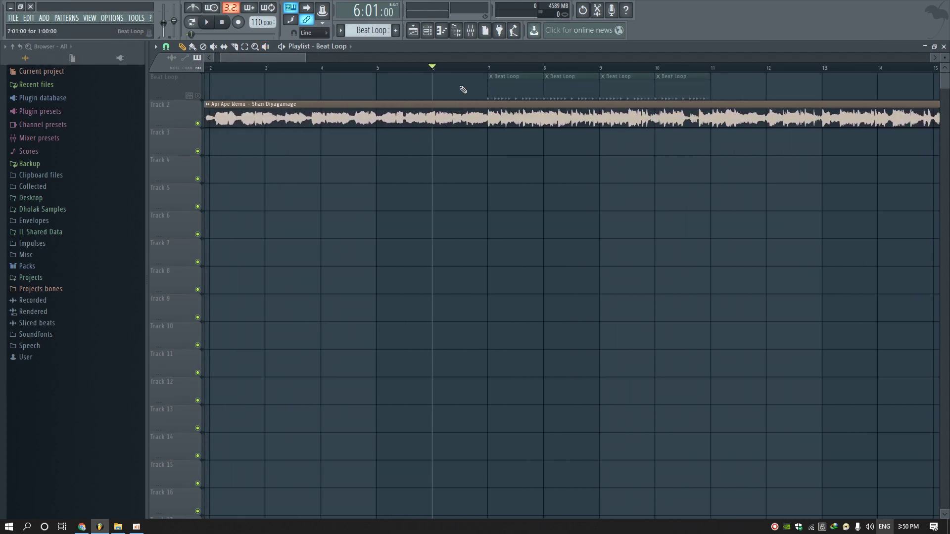
click(197, 95)
scroll(233, 65, left, 2)
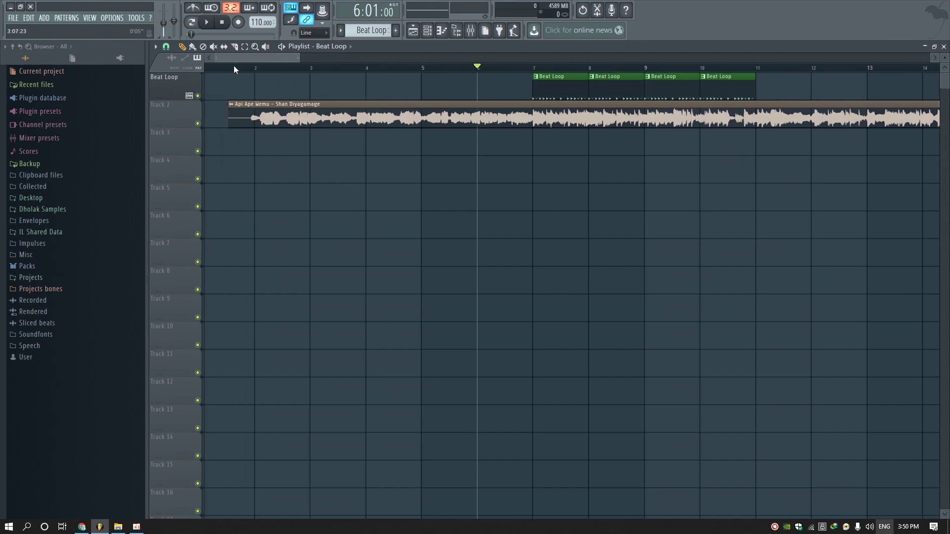
Step: Name playlist Track 2 Music Track and give it an indigo colour and a music note icon
right_click(168, 109)
click(184, 106)
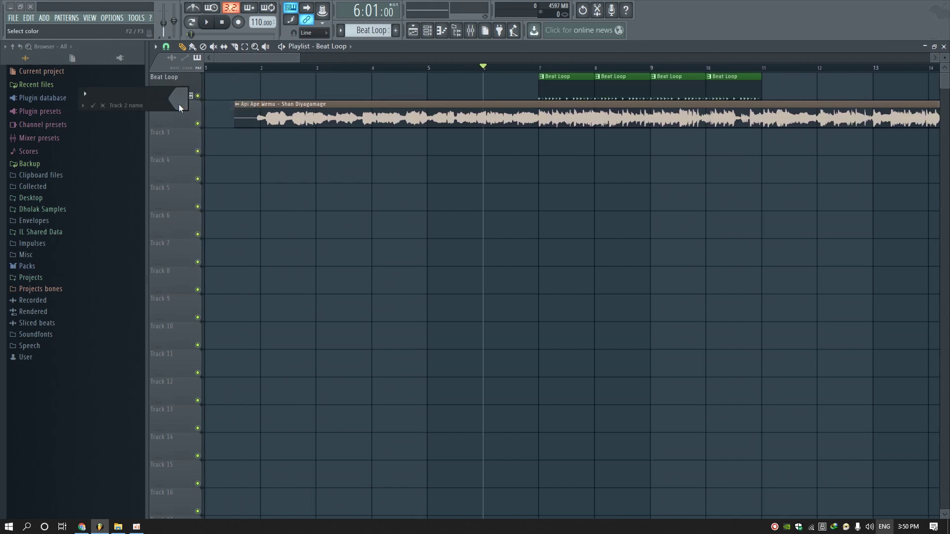
click(182, 106)
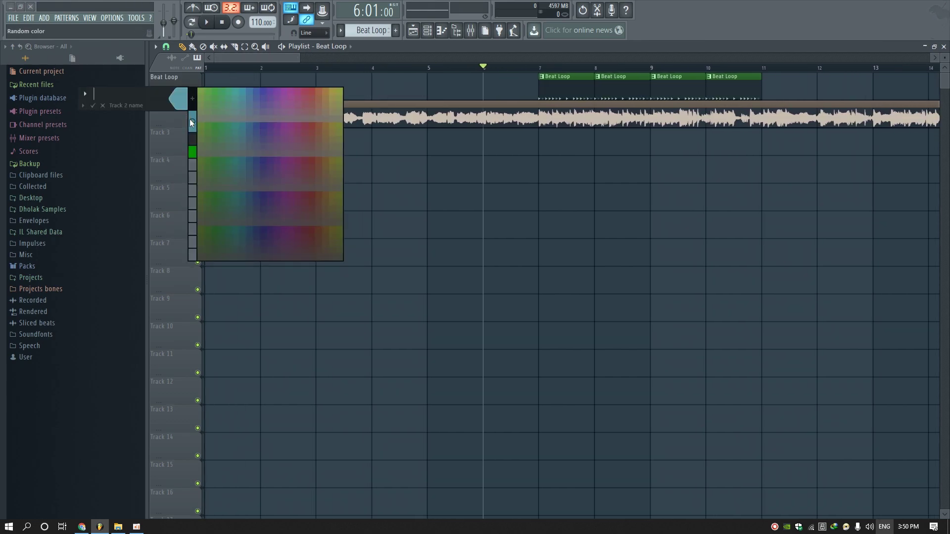
click(263, 124)
click(92, 96)
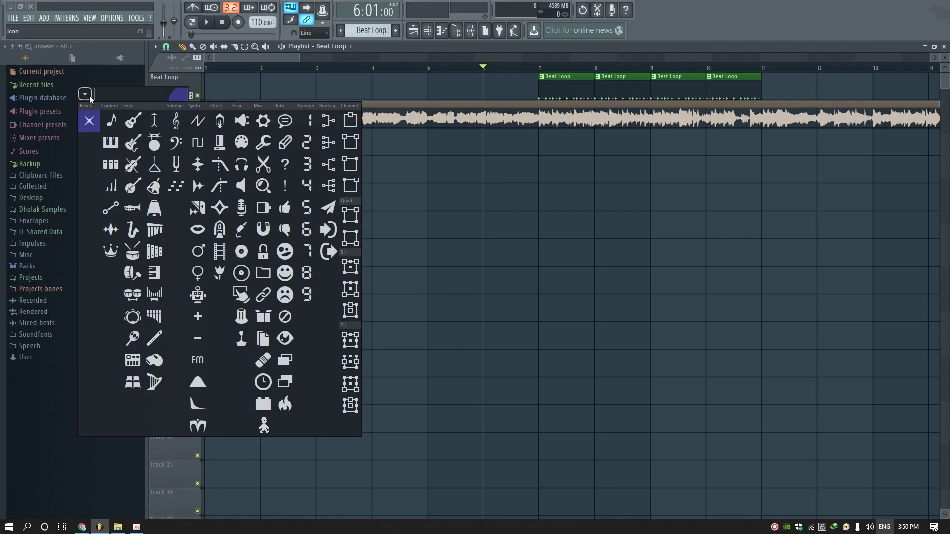
click(114, 124)
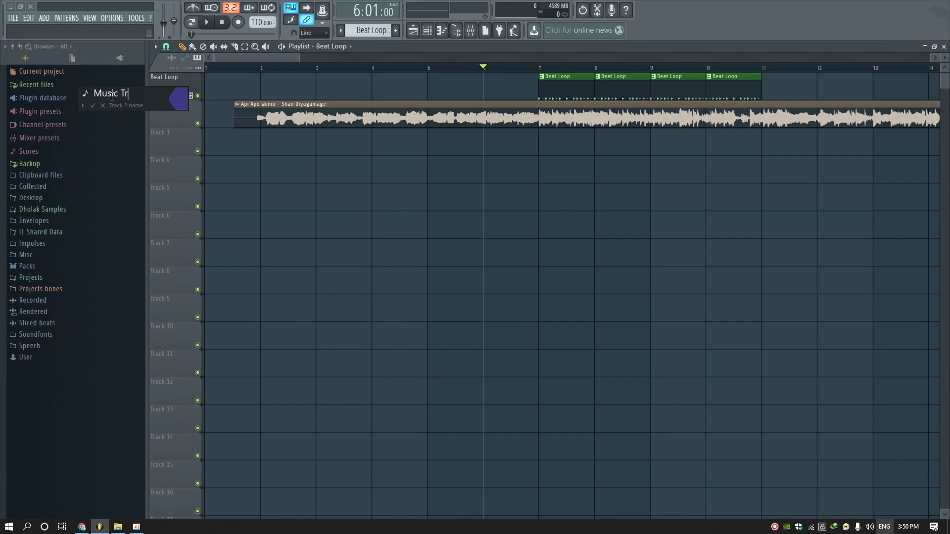
key(Return)
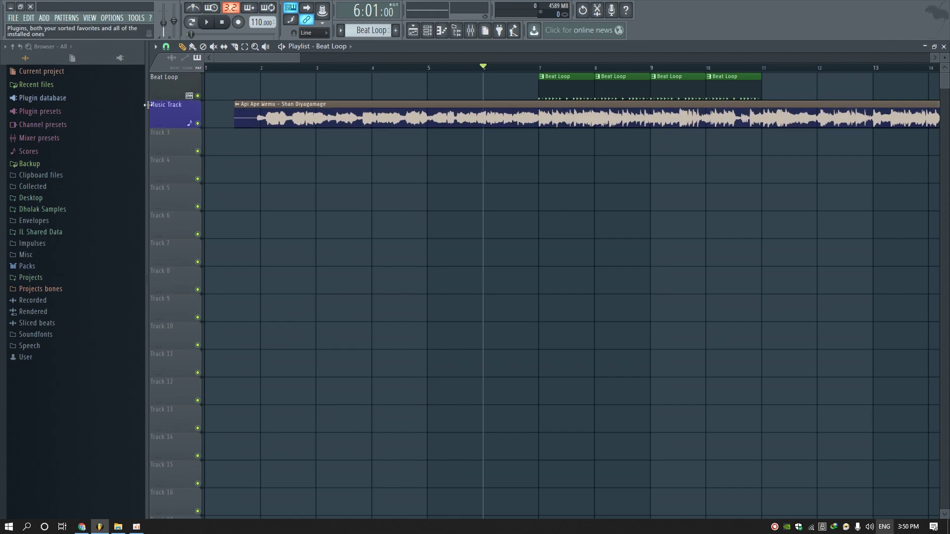
Step: Change the song clip's colour to purple, keeping its name
click(239, 110)
click(260, 149)
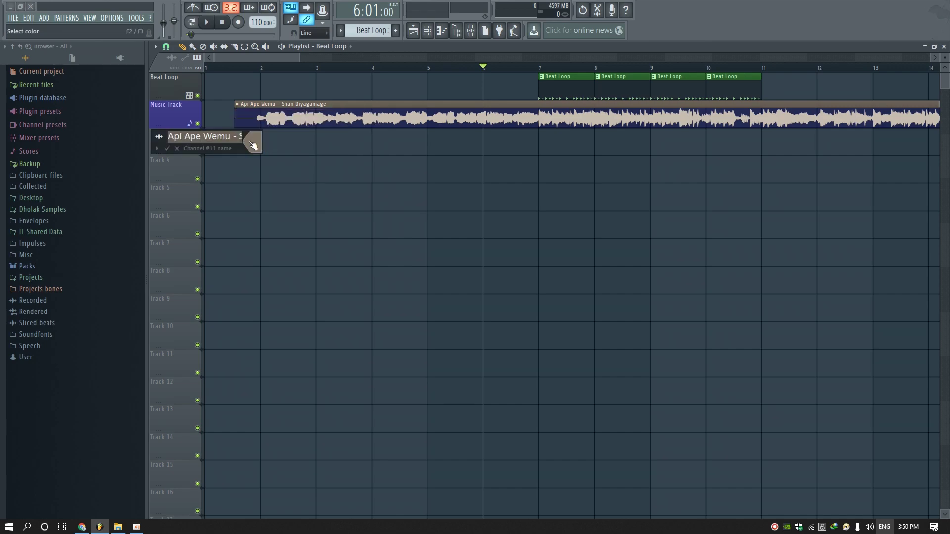
click(252, 145)
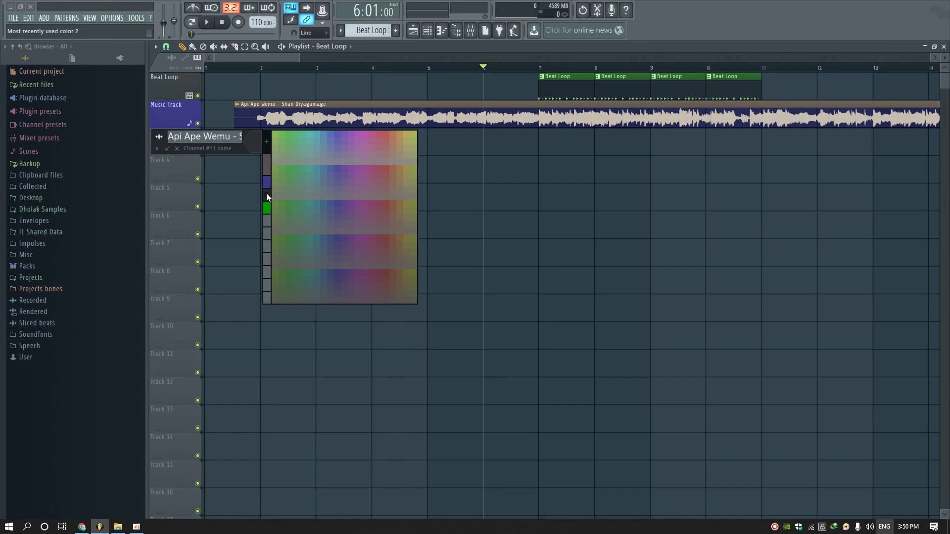
click(355, 175)
key(Return)
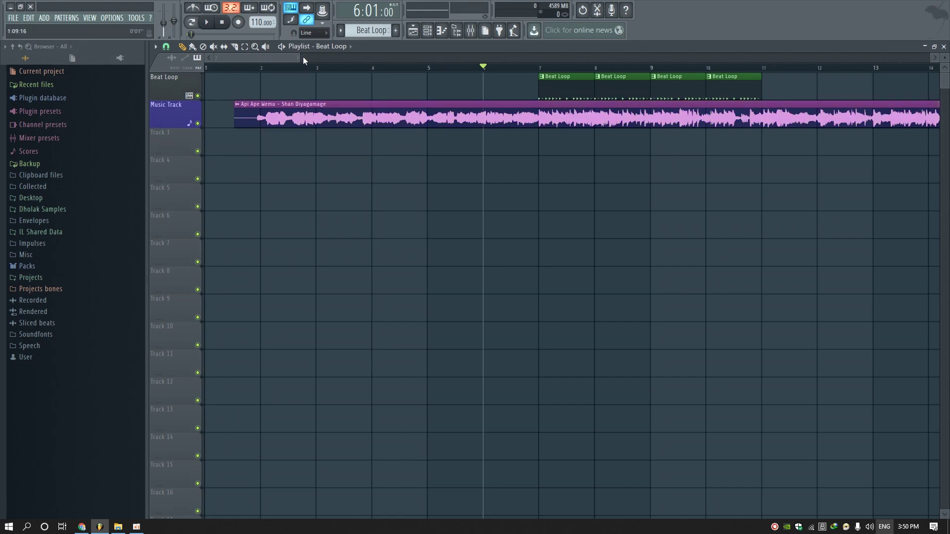
drag(301, 58, 347, 60)
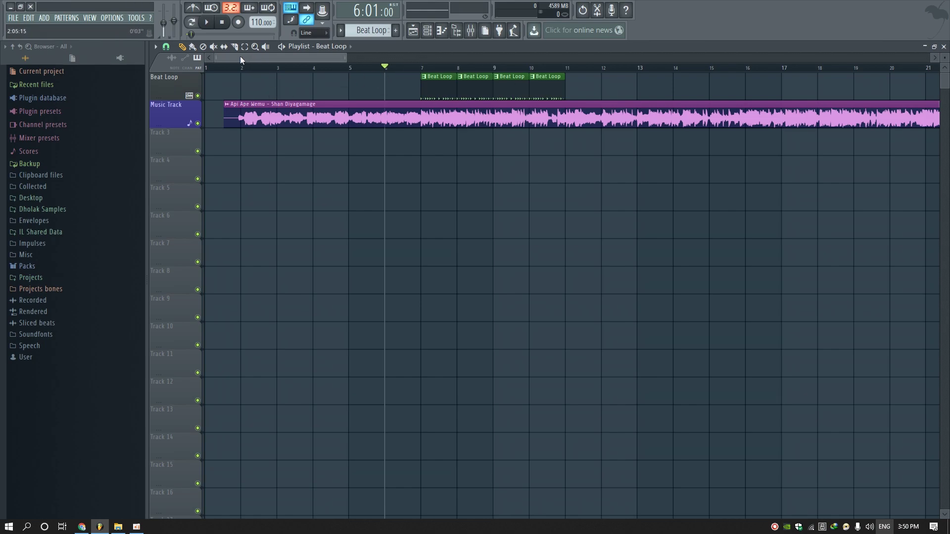
Step: Play the song together with the Beat Loop clips from bar 6 to check their alignment
click(214, 23)
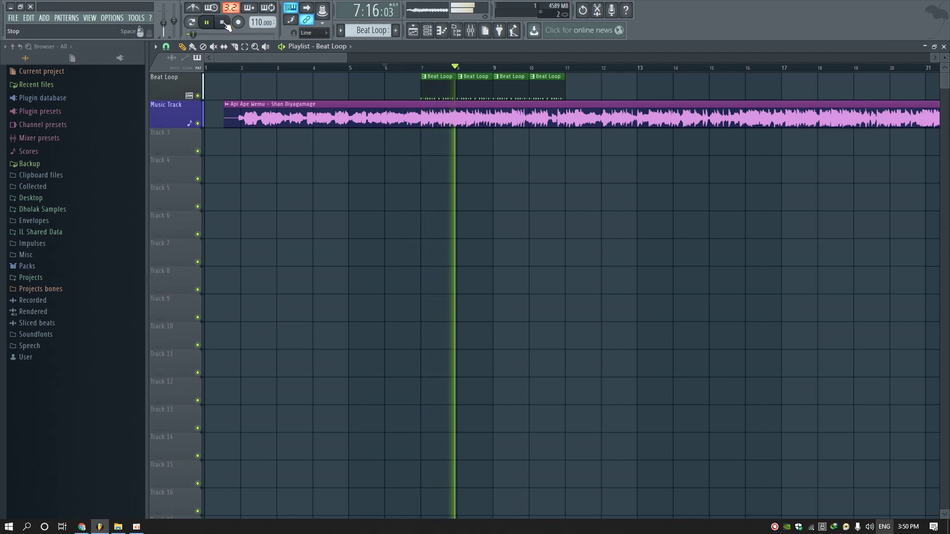
click(224, 23)
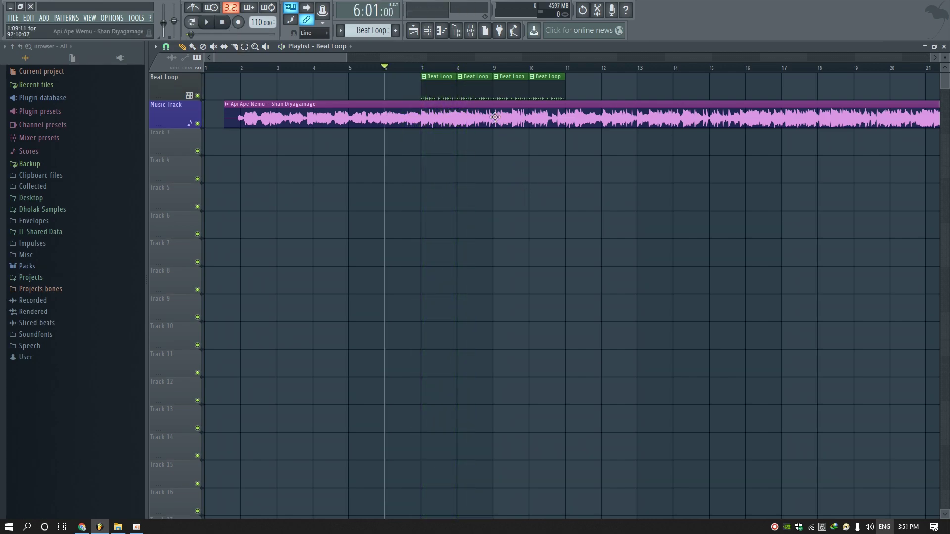
Step: Slice the song clip at bar 7 and delete the part before the cut
scroll(483, 70, up, 4)
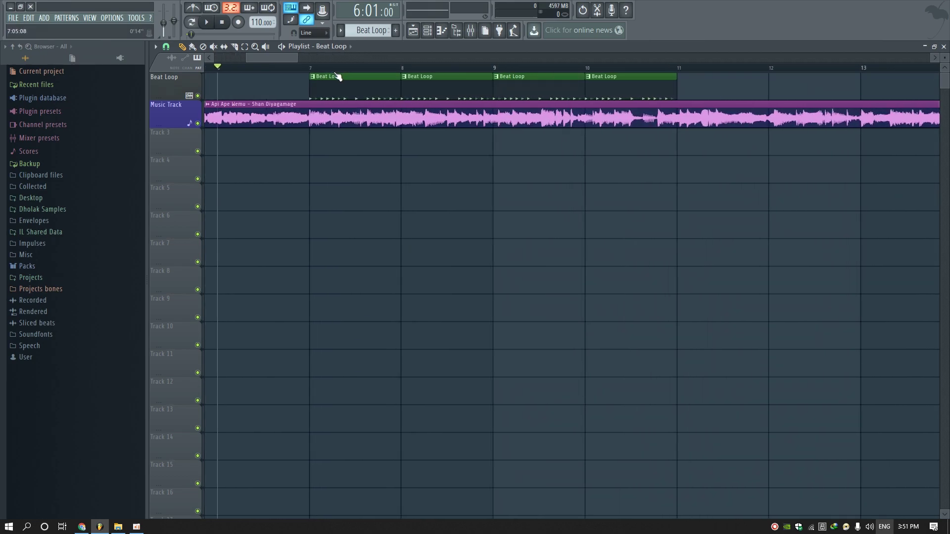
scroll(337, 75, up, 3)
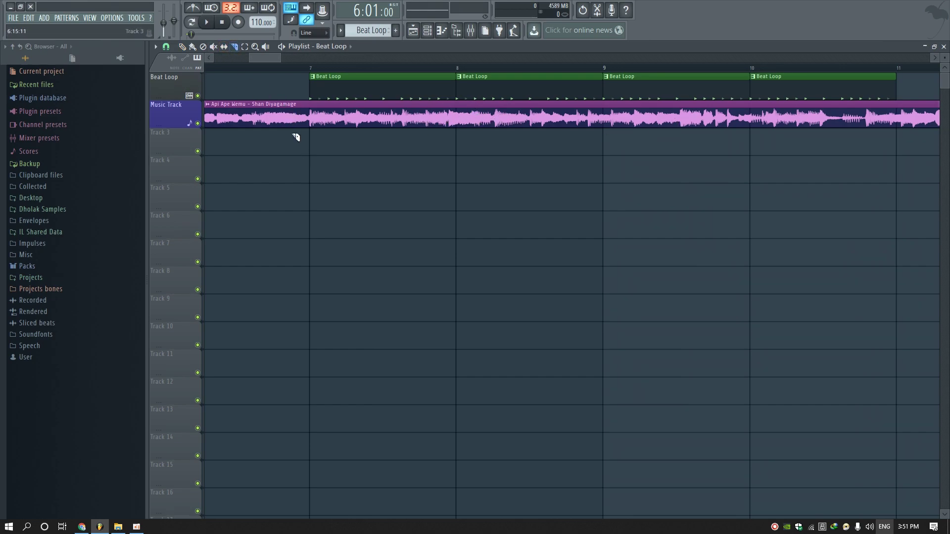
click(298, 119)
key(p)
right_click(239, 121)
Step: Slice the song clip at bar 10 and delete everything after the cut
drag(257, 59, 274, 58)
click(234, 46)
drag(672, 194, 668, 112)
click(182, 46)
right_click(692, 115)
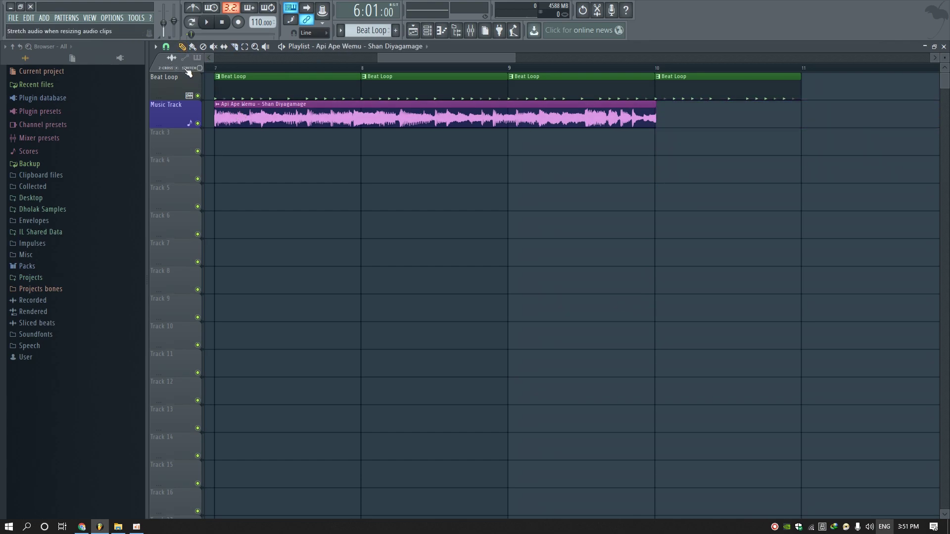
Step: Set the playlist snap to (none) and turn on stretching for audio clip resizing
click(166, 46)
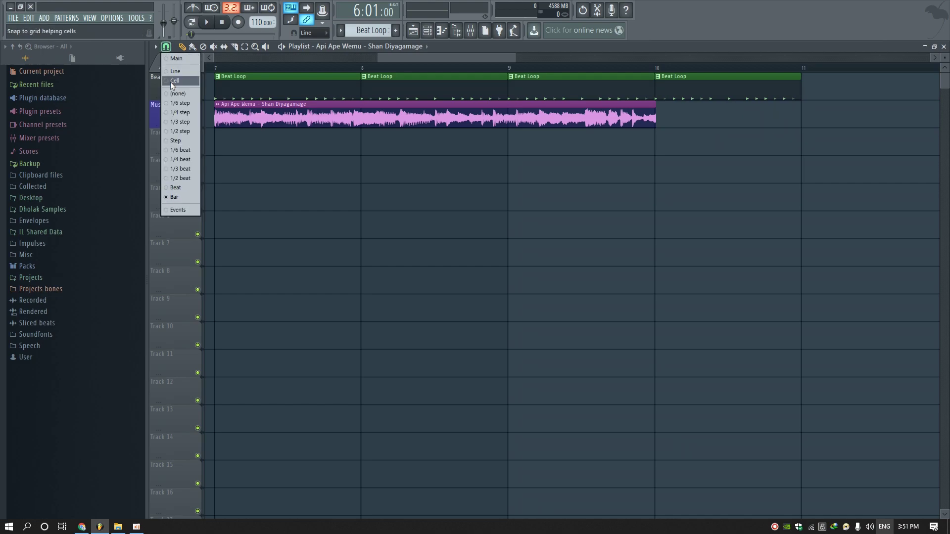
click(174, 94)
drag(433, 61, 414, 56)
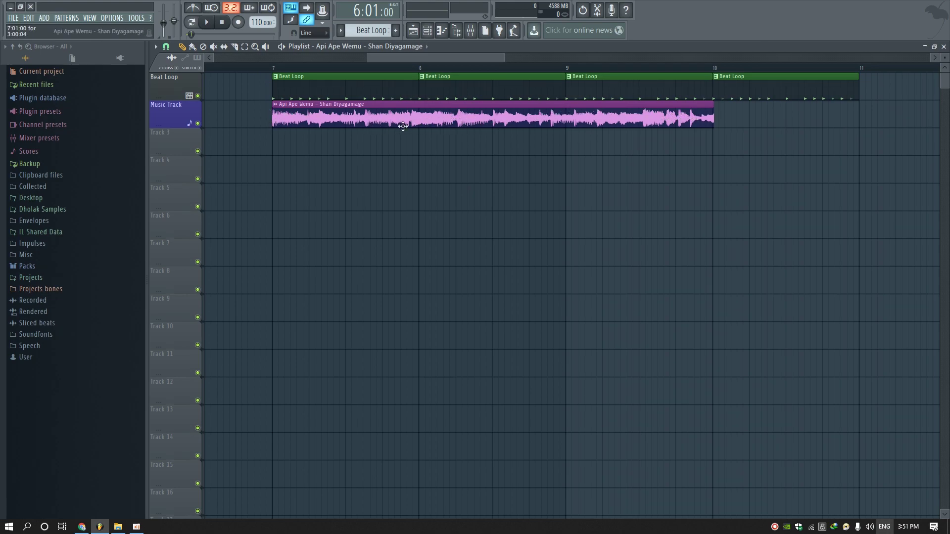
Step: Mute the Beat Loop track and play the trimmed song section from just before bar 7
click(198, 96)
click(210, 21)
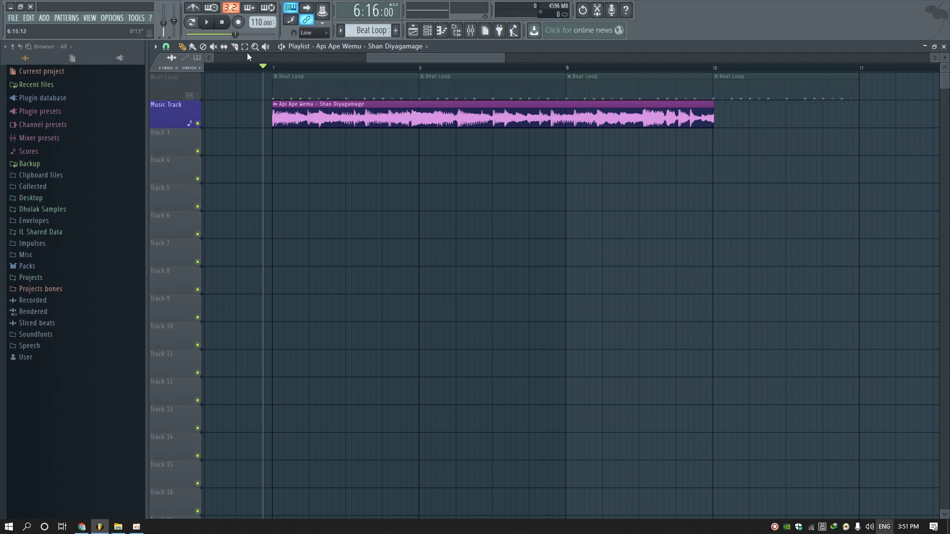
click(222, 23)
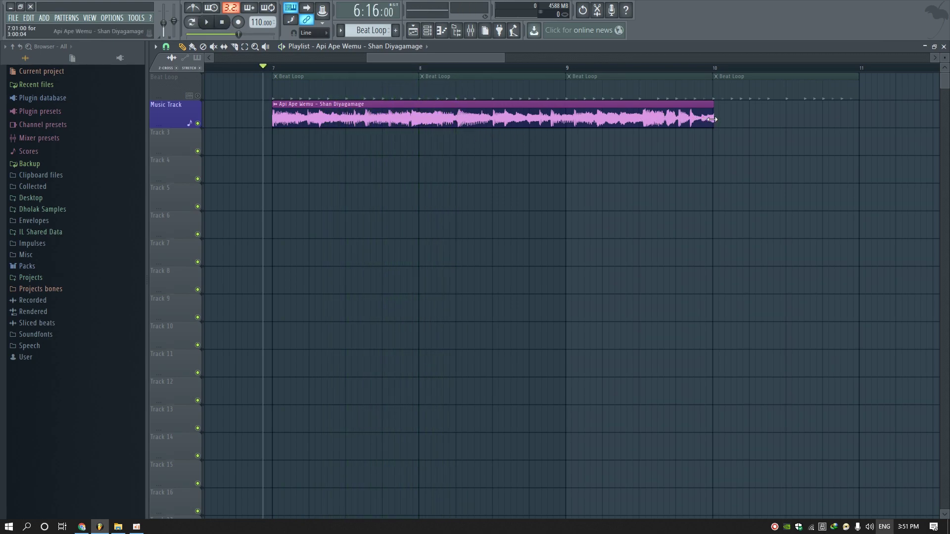
Step: Time-stretch the song clip to a length of about 2:06:03, fitting its beats to the bar lines
drag(713, 120, 618, 123)
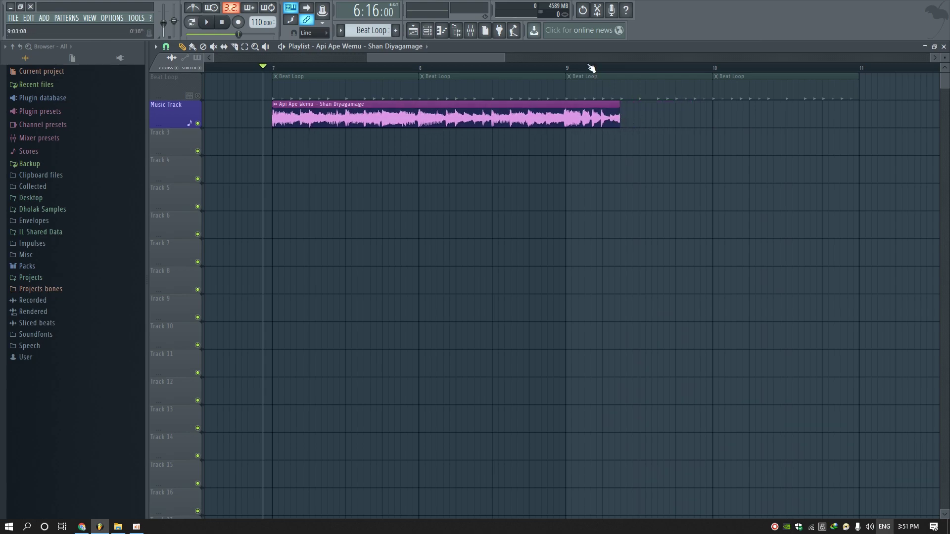
scroll(592, 68, up, 5)
drag(768, 121, 779, 122)
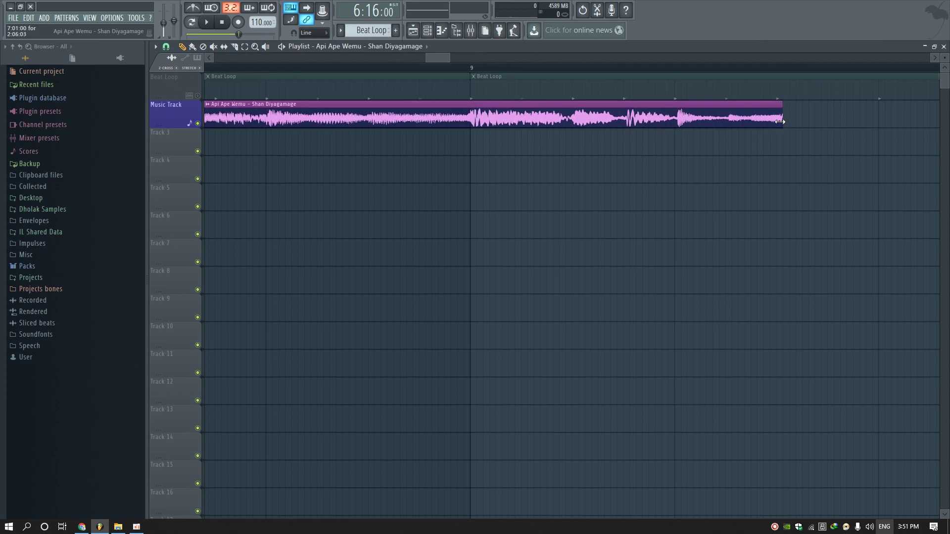
scroll(471, 70, down, 5)
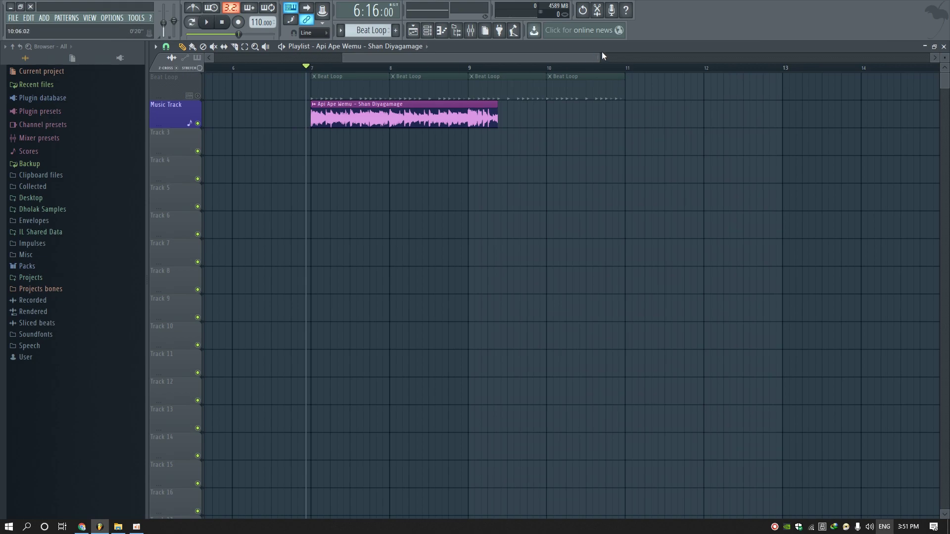
Step: Turn off stretching and extend the song clip's end to just past bar 25, about 18:02:12 long
drag(600, 57, 795, 87)
key(ctrl+z)
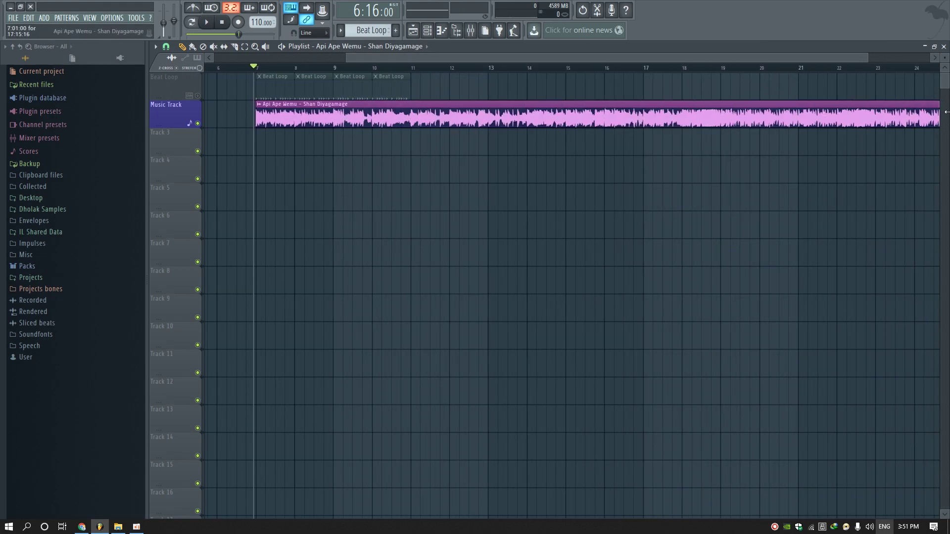
drag(304, 57, 316, 56)
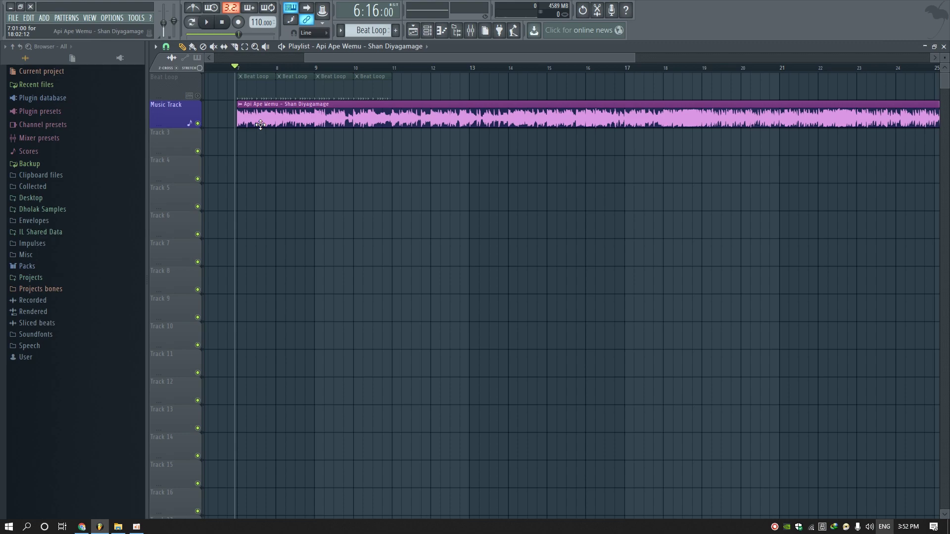
drag(321, 56, 516, 76)
scroll(517, 76, up, 4)
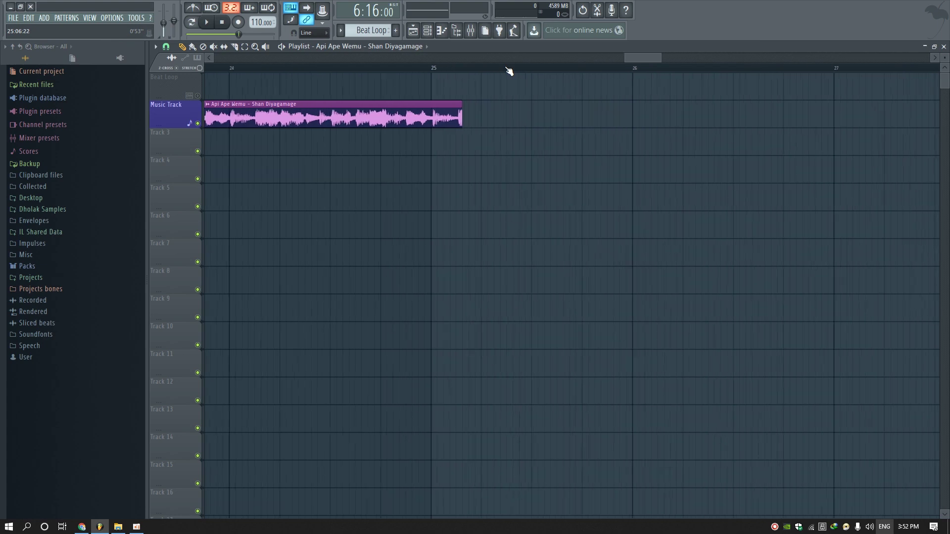
scroll(468, 73, down, 3)
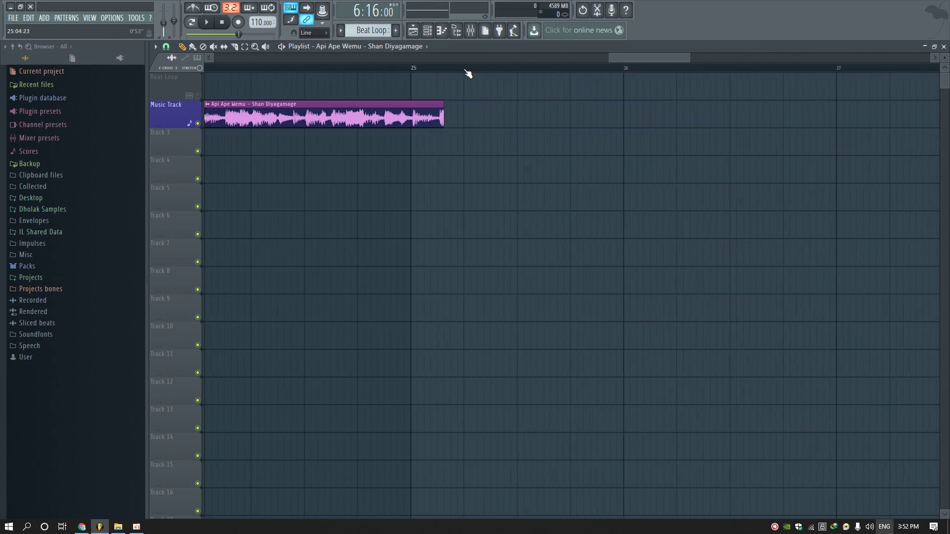
Step: Play the extended song clip from about bar 23 to check its timing near bar 25
click(271, 67)
click(207, 22)
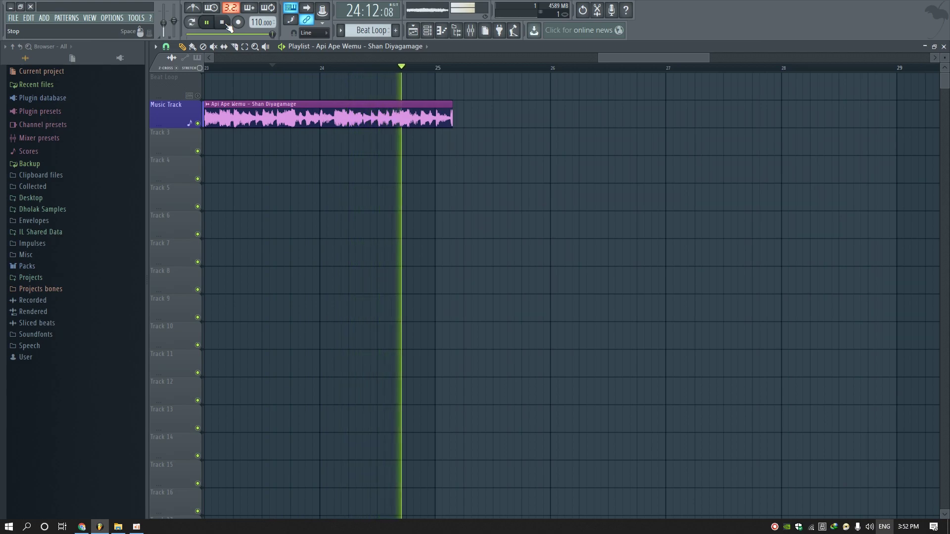
click(227, 23)
Step: Turn stretching back on and shorten the song clip slightly so its beat lines up with bar 25
scroll(439, 75, up, 4)
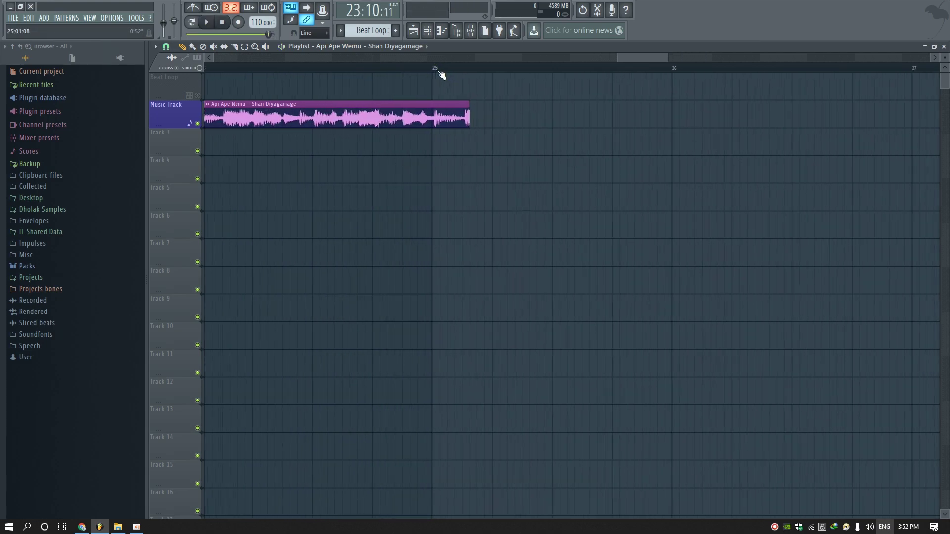
click(200, 70)
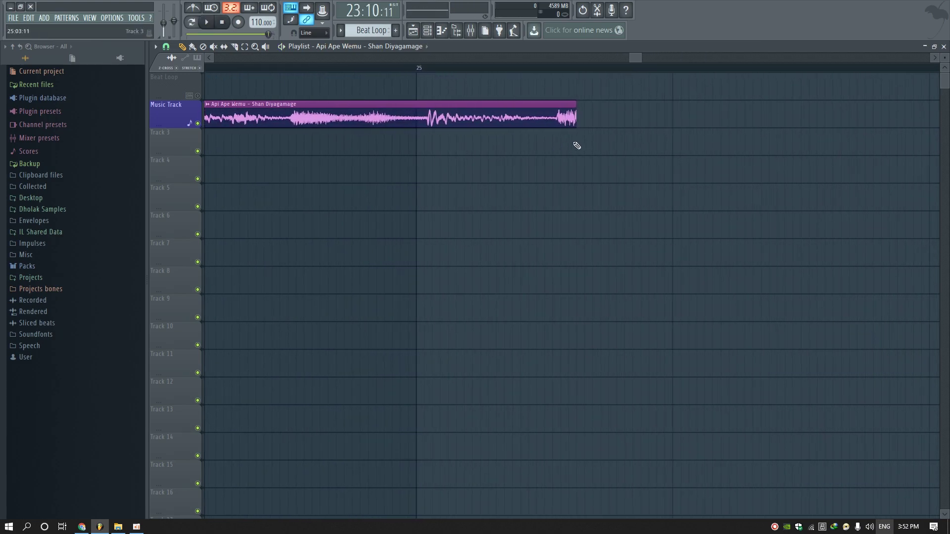
drag(576, 121, 562, 122)
Step: Extend the song clip's end to just past bar 41 and fine-tune its length against the bar 41 line
drag(642, 58, 927, 58)
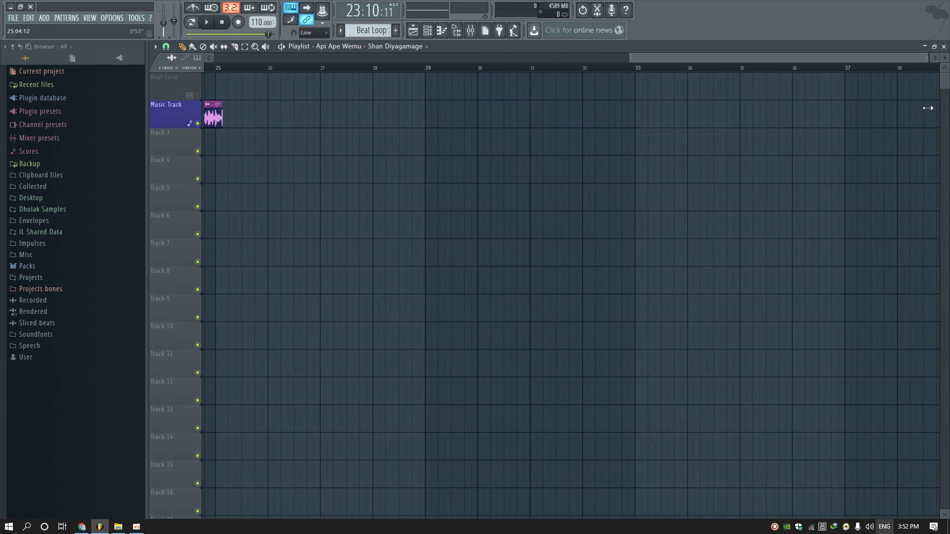
drag(216, 105, 890, 116)
drag(532, 58, 702, 68)
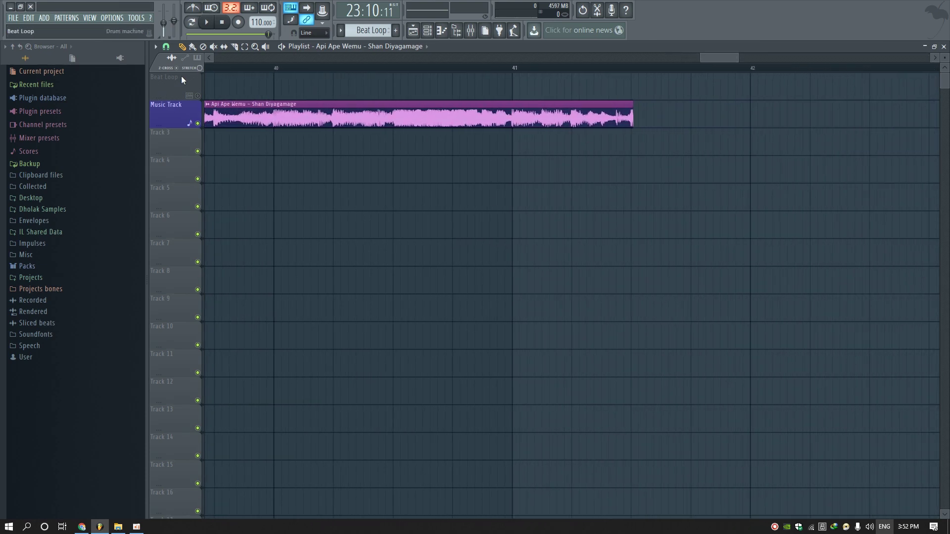
drag(630, 113, 635, 114)
Step: Extend the song clip without stretching to the end of the song, at about bar 76
scroll(728, 63, down, 5)
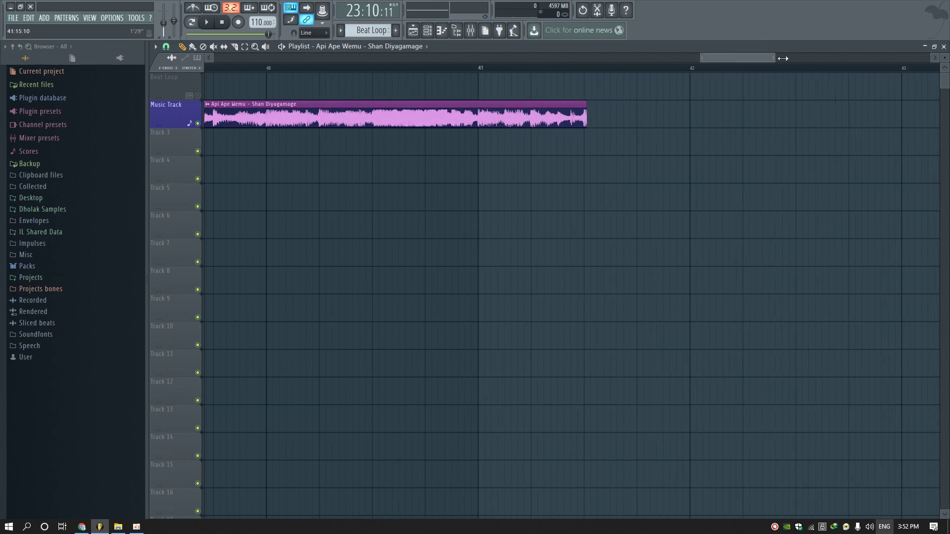
drag(269, 117, 748, 118)
scroll(740, 73, up, 3)
scroll(740, 72, up, 2)
scroll(740, 73, down, 3)
scroll(696, 60, down, 4)
drag(498, 121, 887, 163)
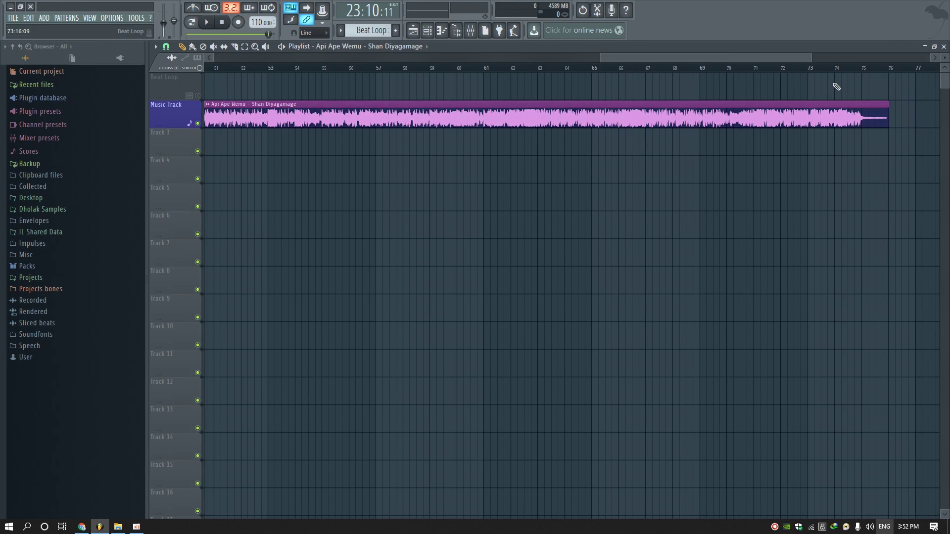
Step: Extend the song clip's start back to about 2:11:18 to restore the intro
drag(781, 57, 324, 112)
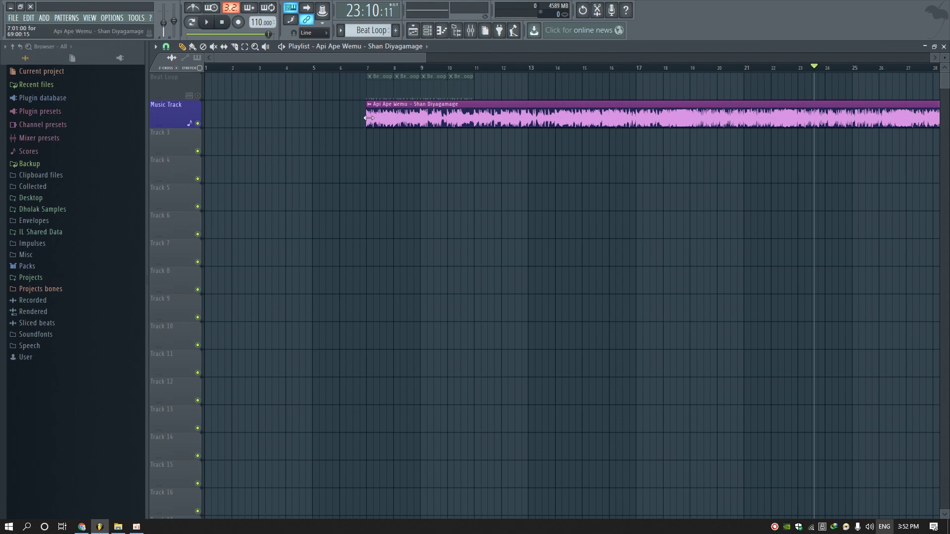
drag(368, 117, 219, 130)
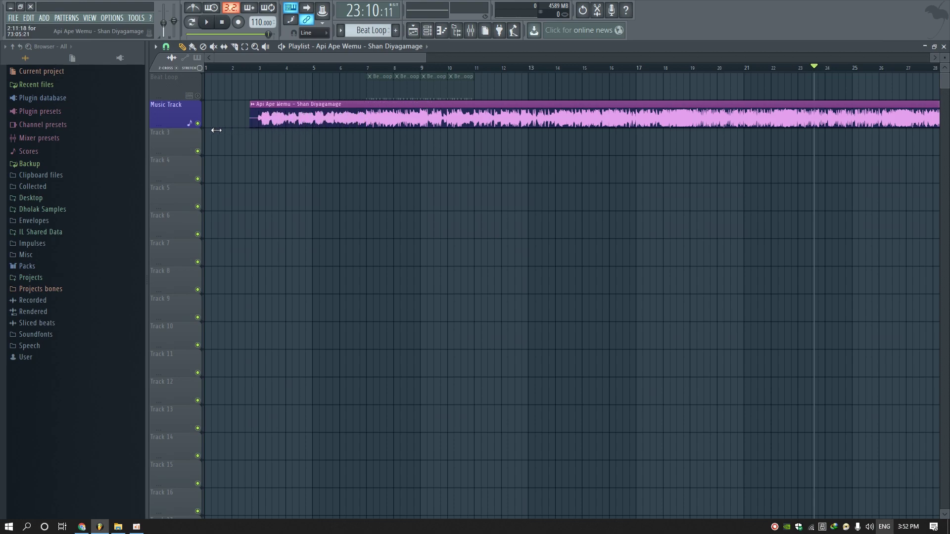
Step: Slice the song clip at bar 3 and delete the silent piece before the cut
scroll(240, 74, up, 3)
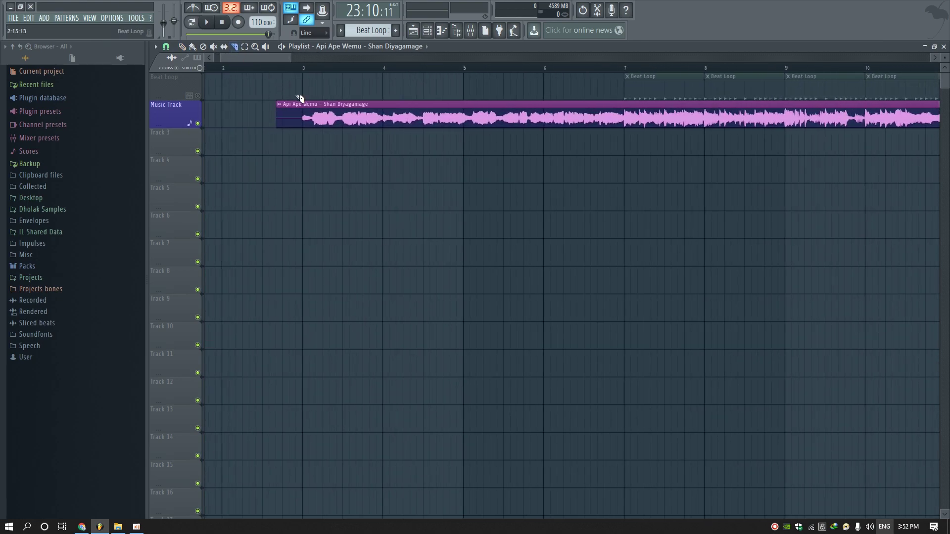
scroll(297, 77, up, 4)
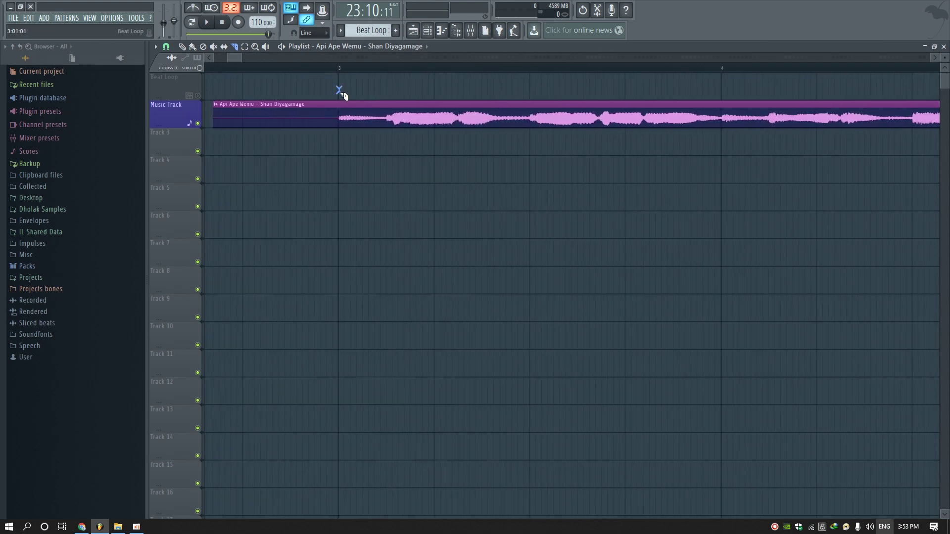
drag(341, 149, 342, 149)
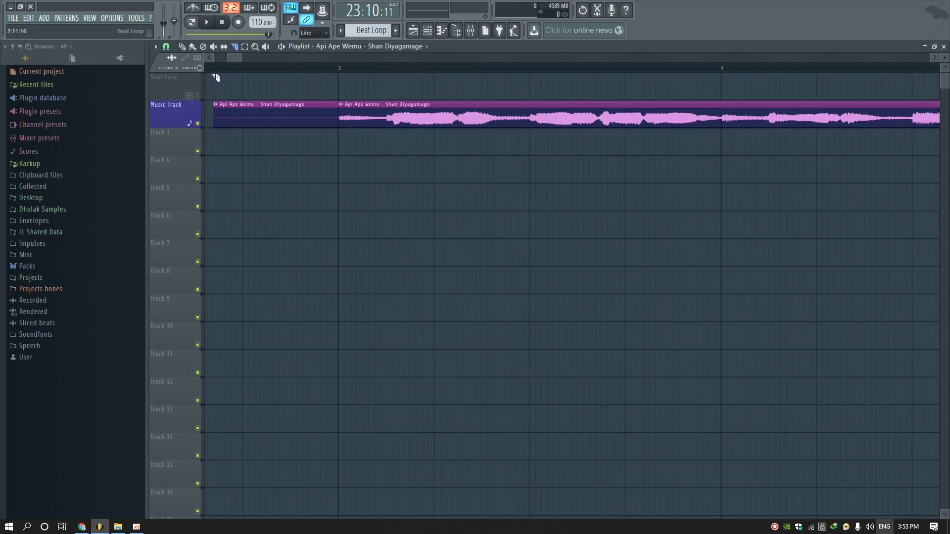
right_click(295, 101)
Step: Set the playlist snap to Bar
scroll(247, 58, down, 6)
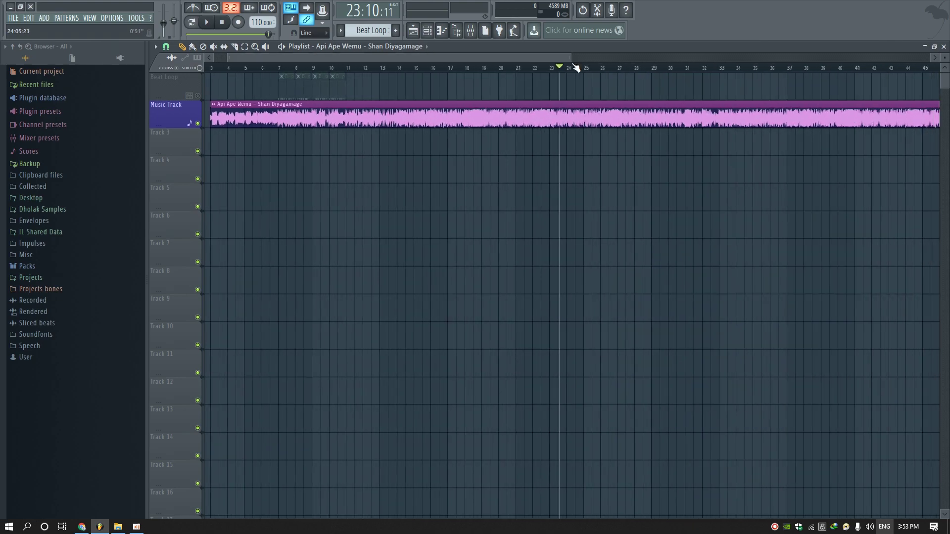
click(165, 46)
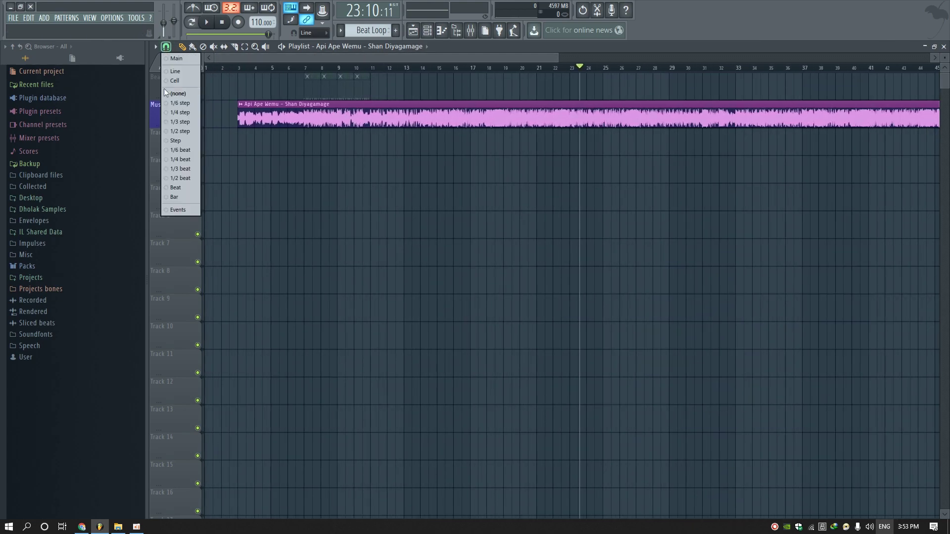
click(168, 195)
Step: Move all playlist clips two bars earlier so the song starts at bar 1, and unmute the Beat Loop track
scroll(245, 79, up, 5)
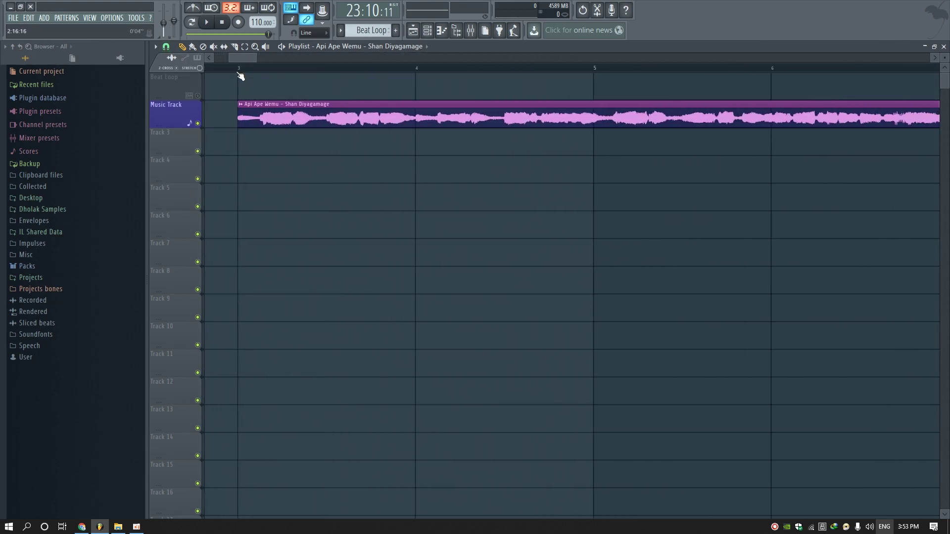
scroll(241, 76, down, 4)
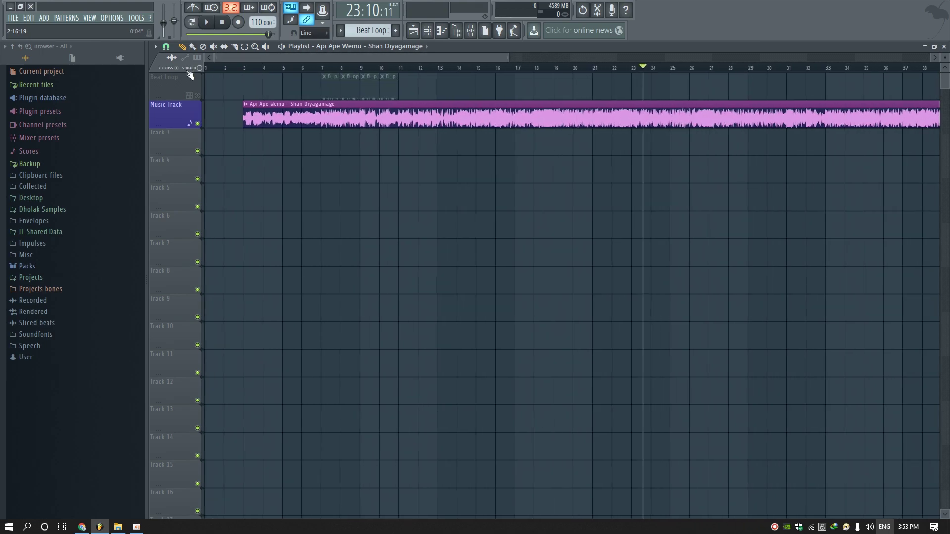
key(ctrl+a)
key(shift+Left)
key(shift+Left)
click(244, 46)
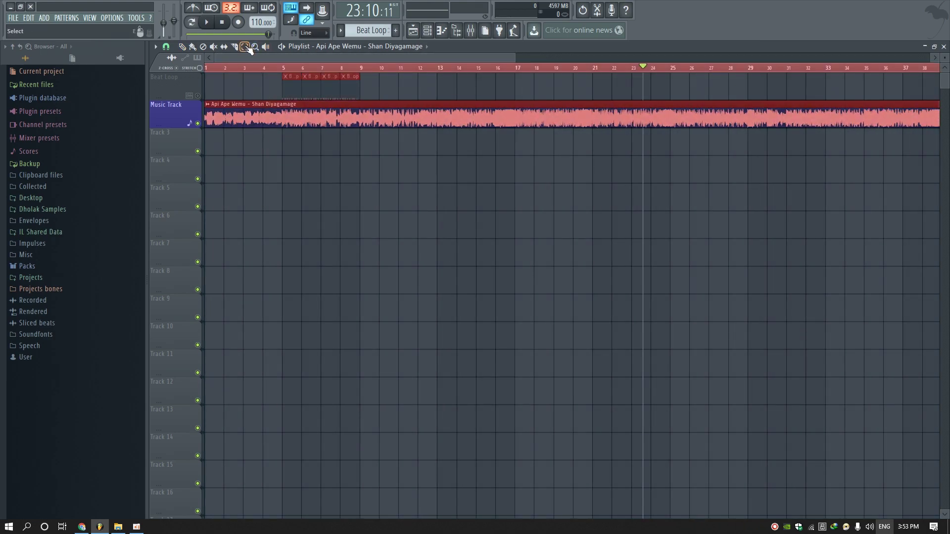
click(263, 74)
click(182, 46)
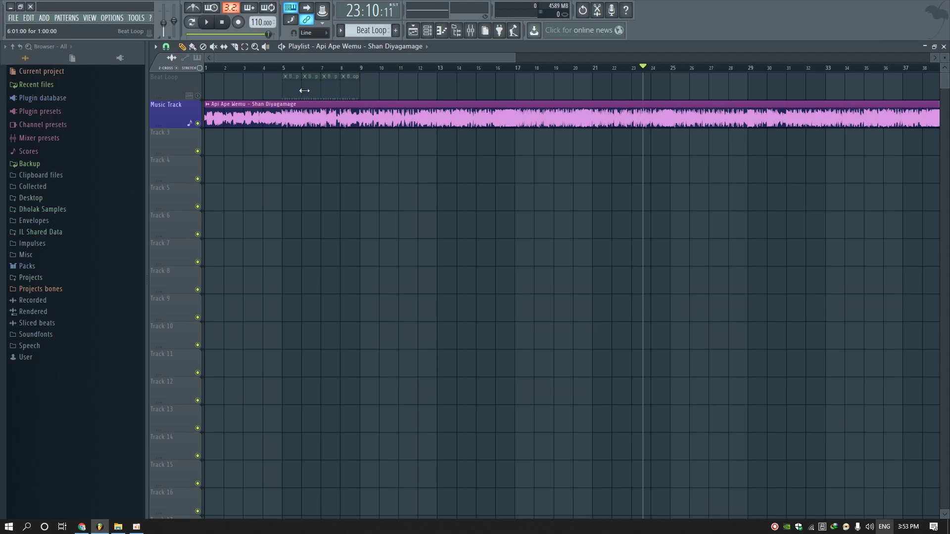
click(198, 96)
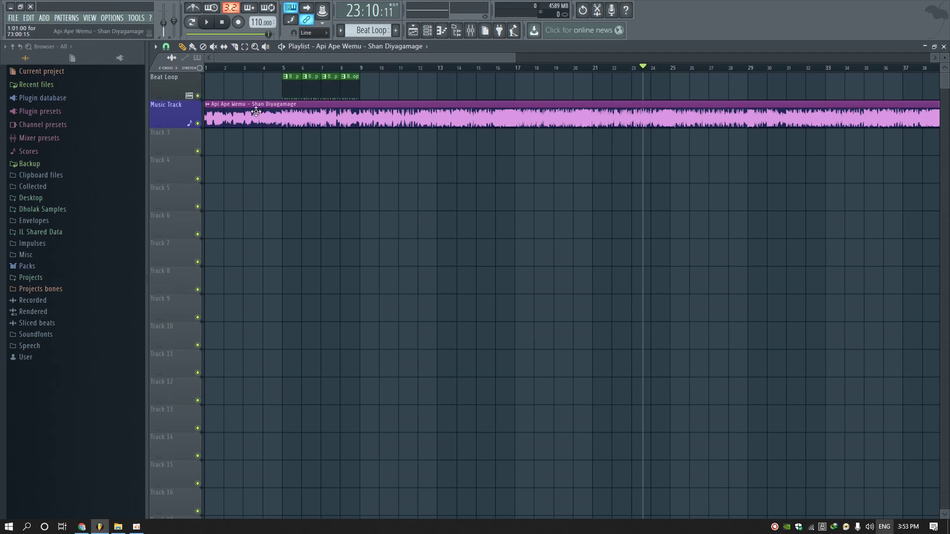
Step: Mute the Beat Loop track and listen to the song alone from bar 5 and from bar 9
click(198, 95)
click(283, 67)
click(206, 22)
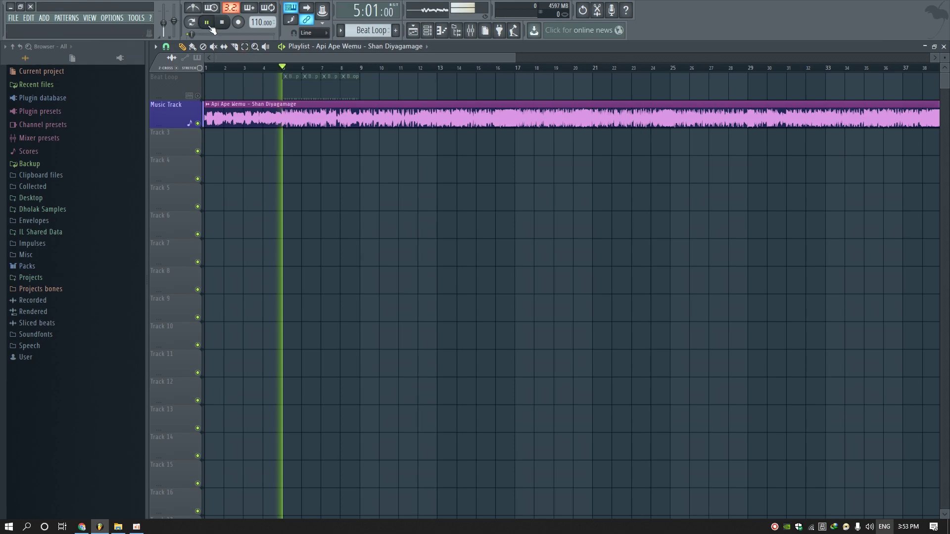
click(339, 68)
click(356, 68)
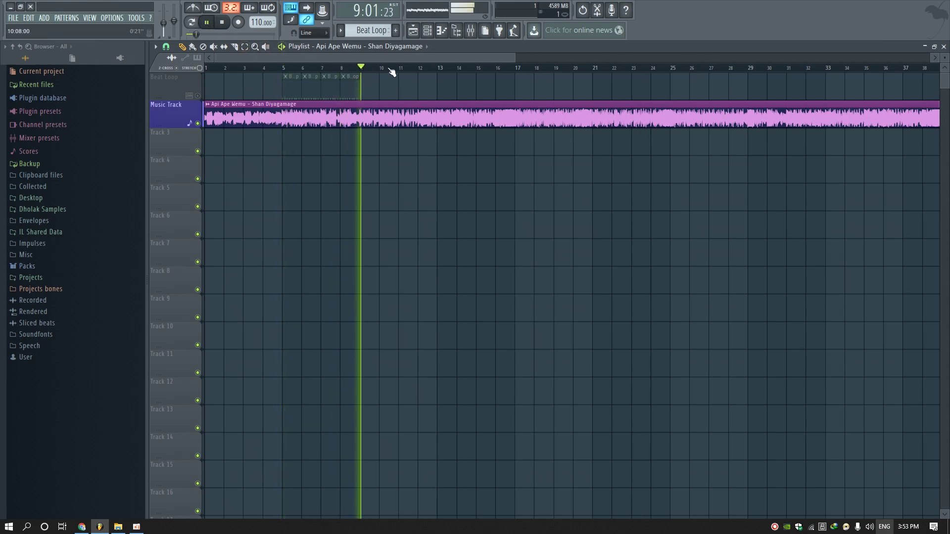
key(space)
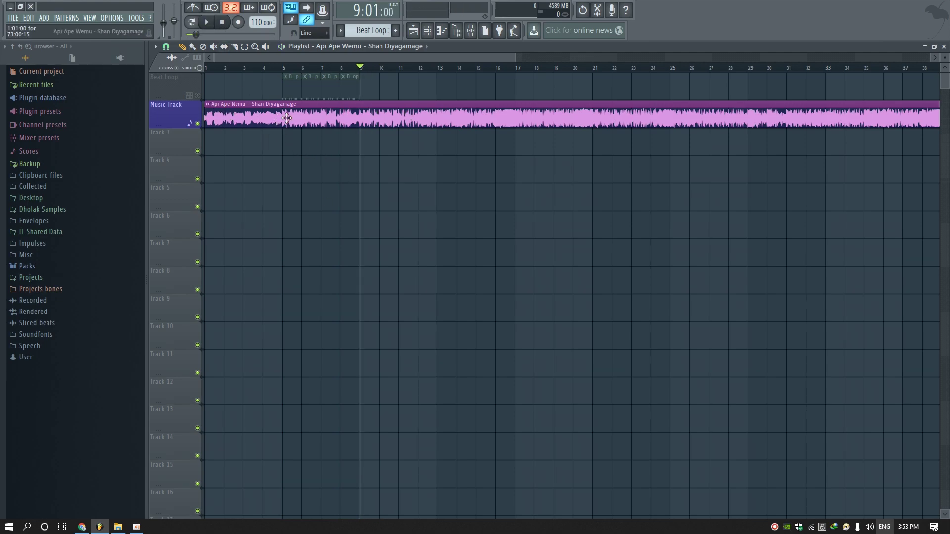
Step: Set the song clip's time-stretching mode to Auto and play the song from bar 9 to check it
double_click(287, 117)
drag(295, 145, 361, 91)
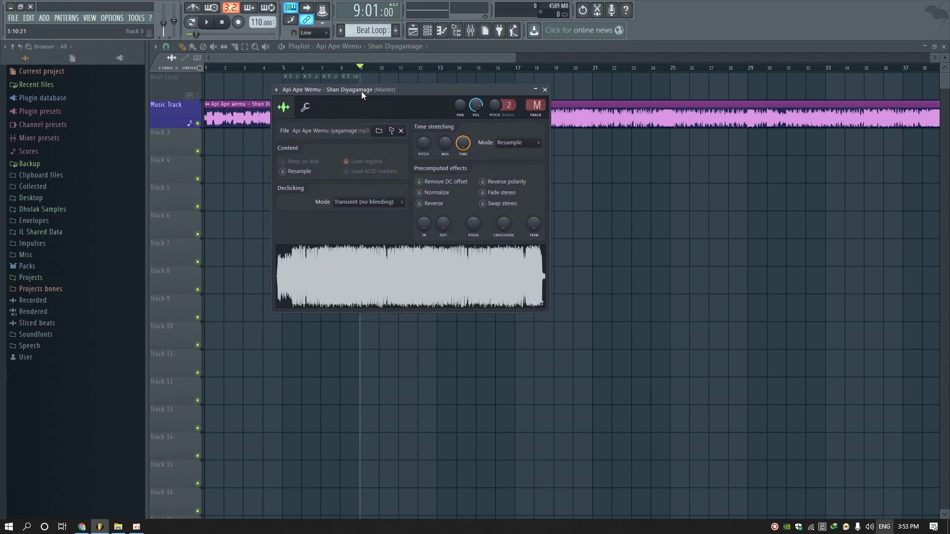
right_click(423, 144)
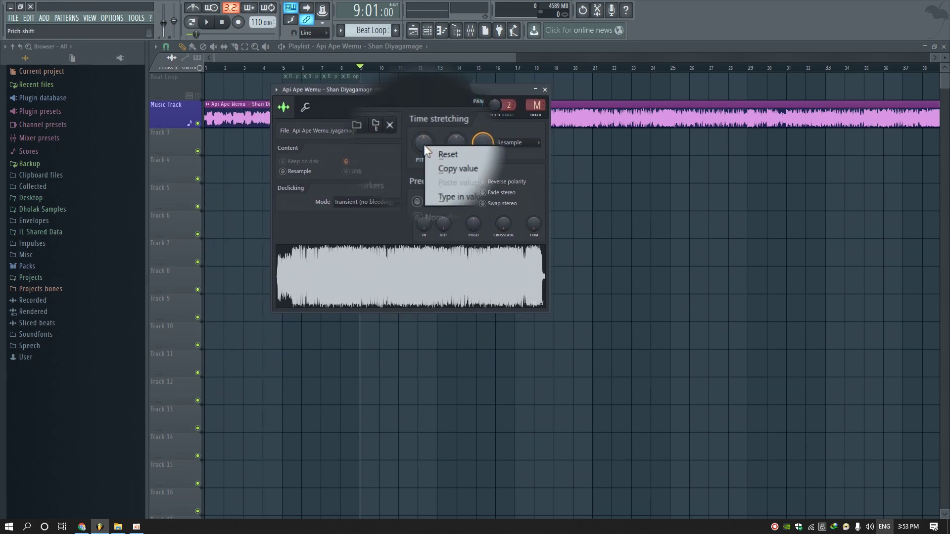
click(441, 154)
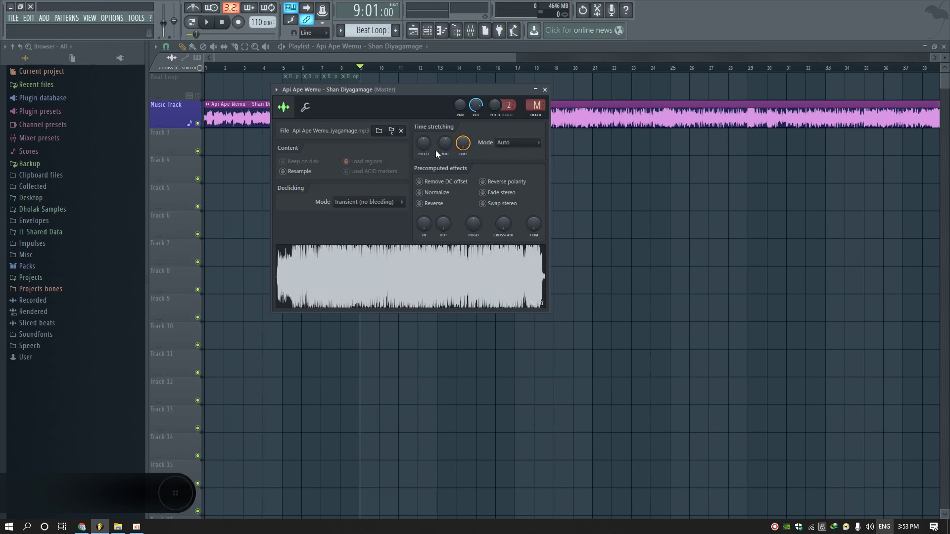
key(Escape)
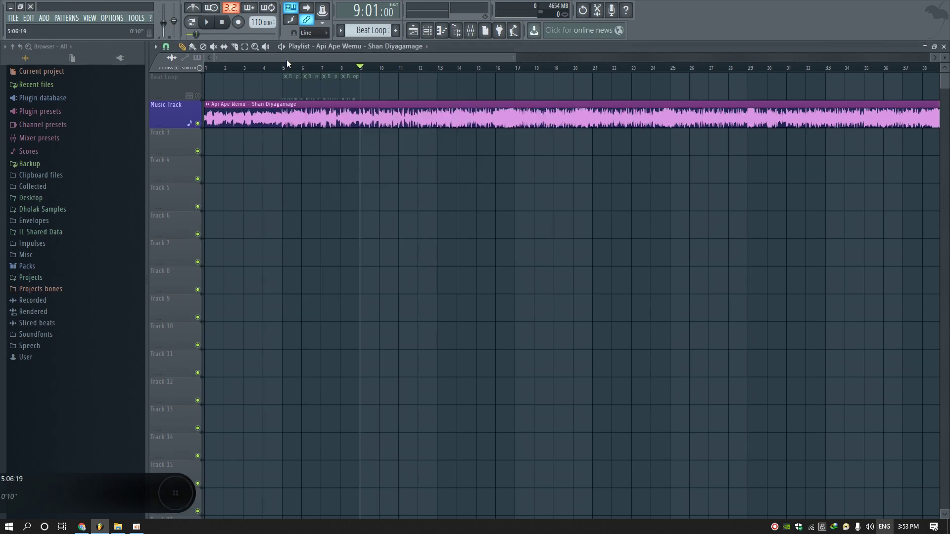
click(206, 22)
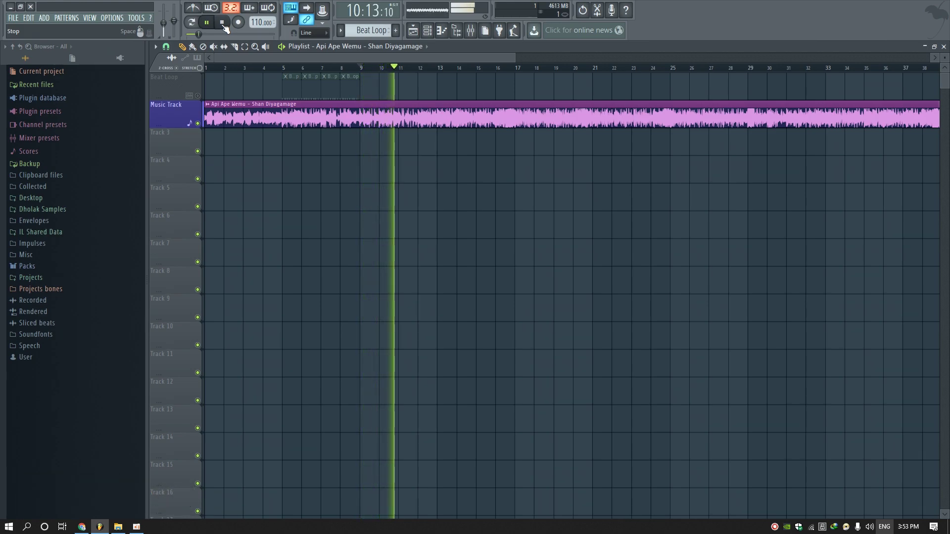
click(223, 23)
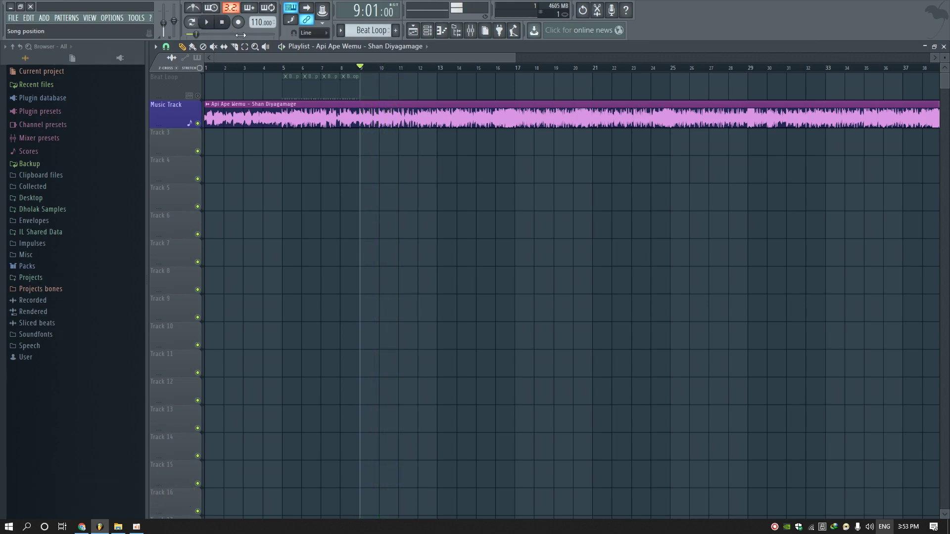
Step: Lower the project tempo to 102 BPM and restretch all channels
drag(514, 58, 361, 58)
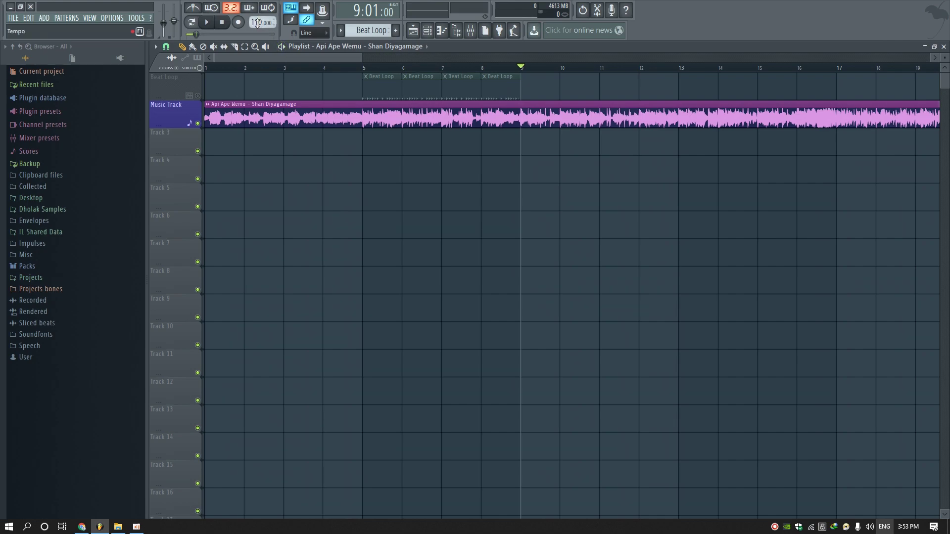
drag(257, 23, 257, 26)
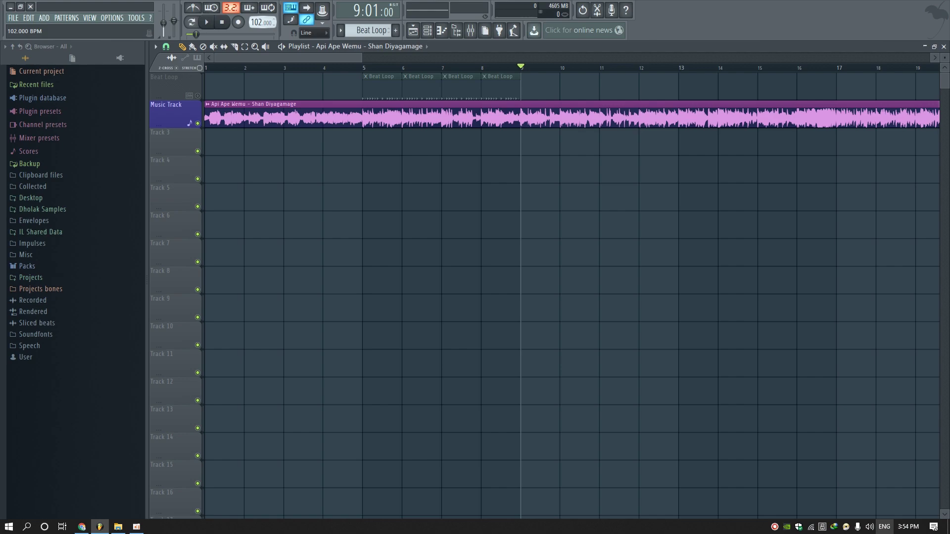
drag(257, 23, 257, 24)
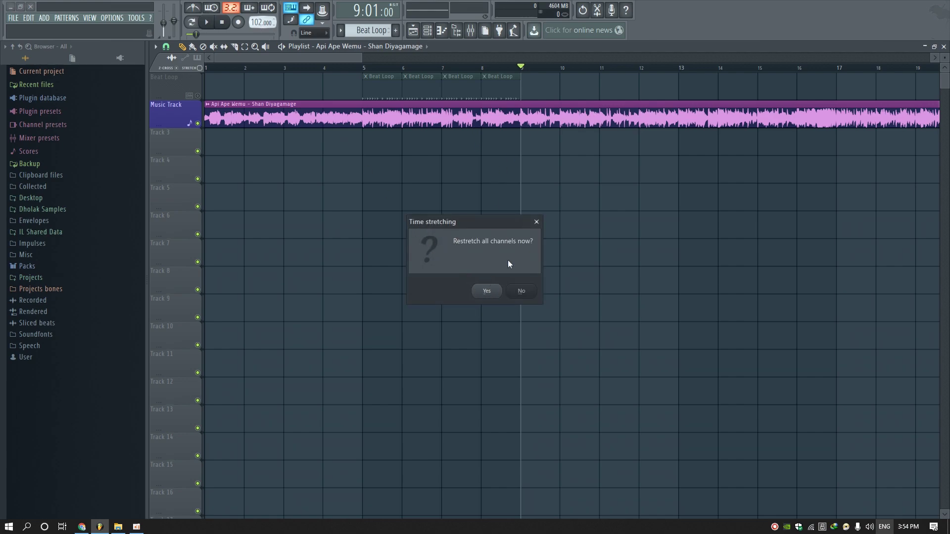
click(486, 292)
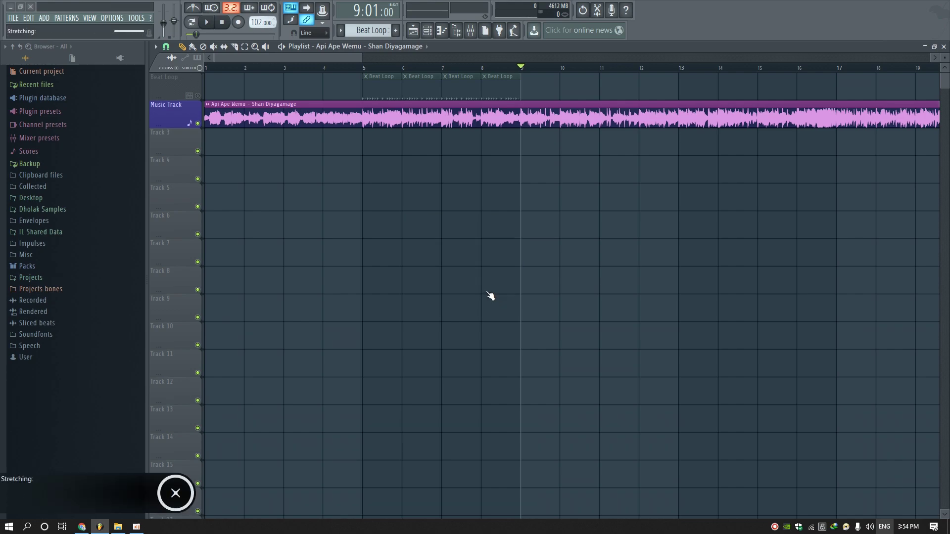
Step: Listen to the restretched song alone from bar 4 and from bar 7
click(346, 68)
click(213, 23)
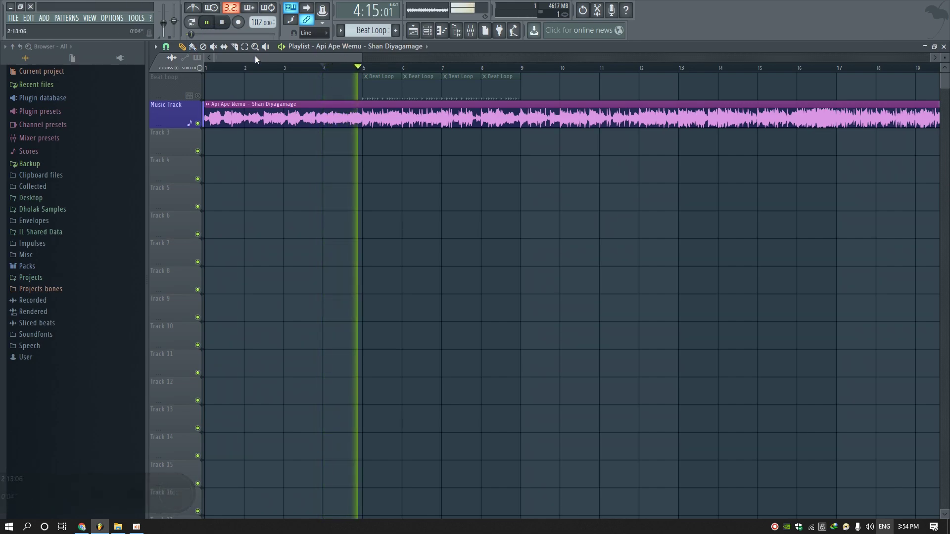
click(436, 68)
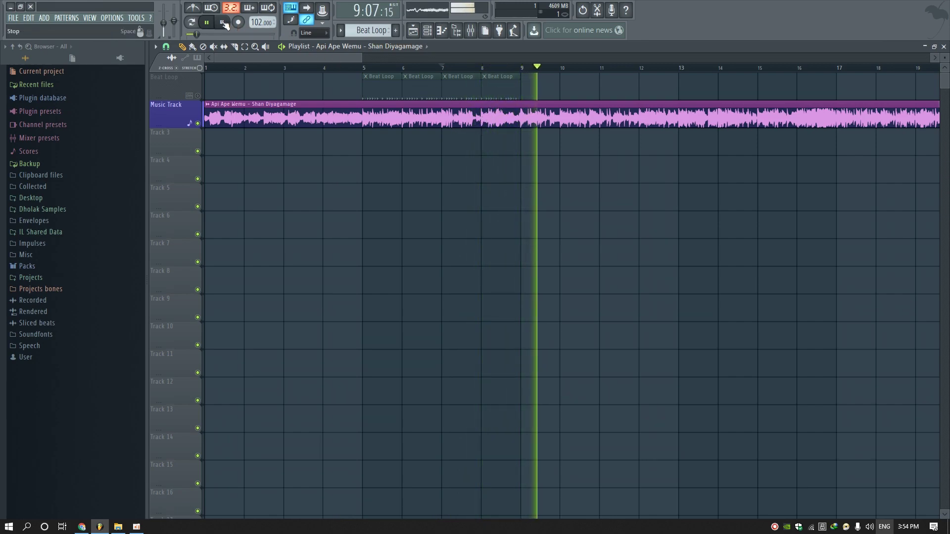
key(space)
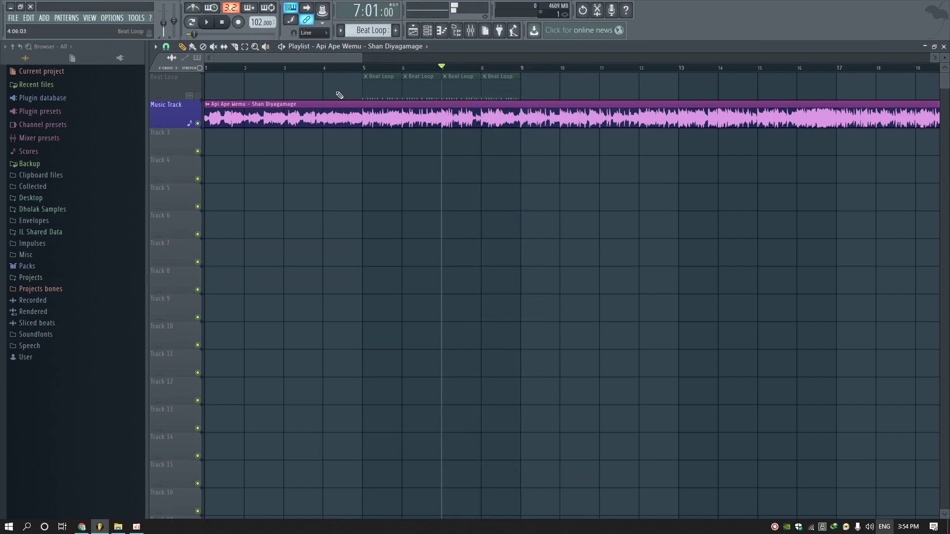
Step: Unmute the Beat Loop track and play it together with the song from bar 5
click(198, 96)
click(362, 66)
click(207, 22)
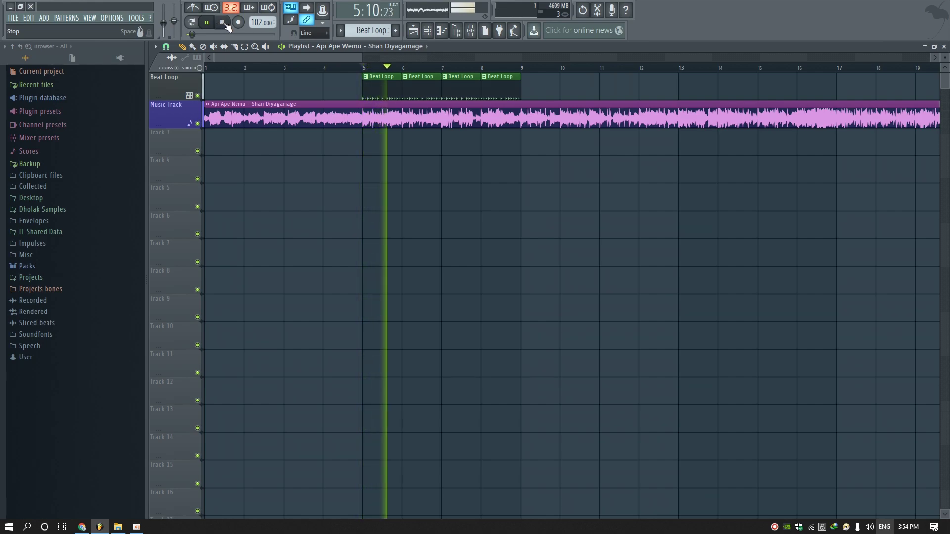
click(223, 23)
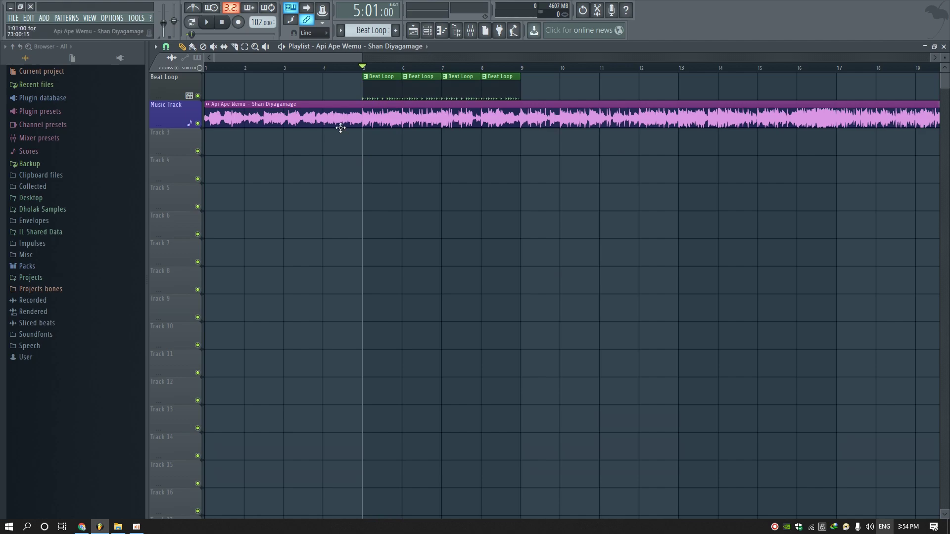
Step: Set the song channel's volume to 0.5 and route it to mixer track 10
double_click(322, 111)
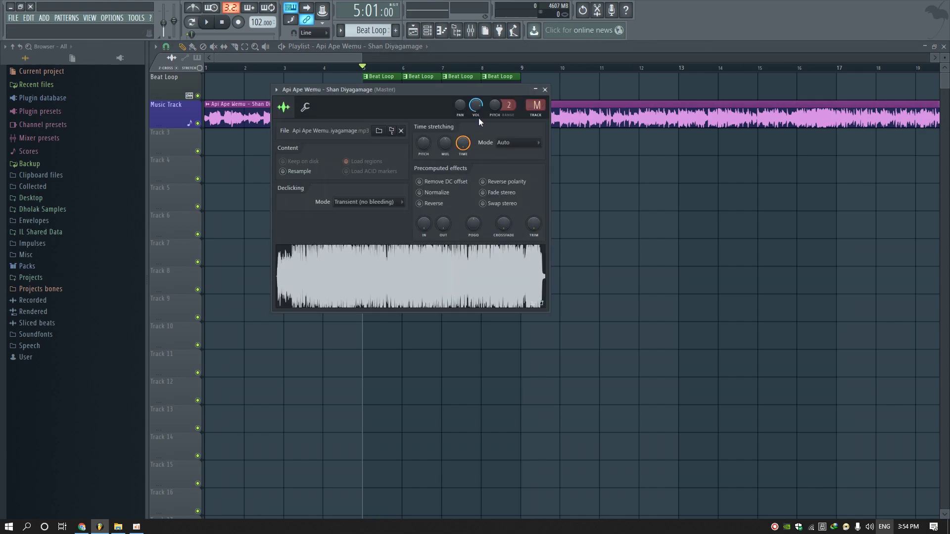
right_click(475, 105)
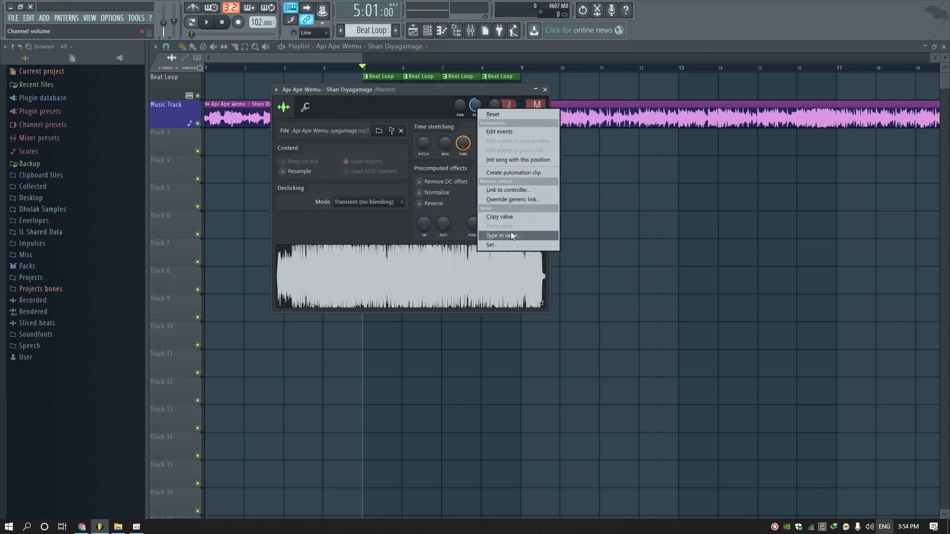
click(506, 237)
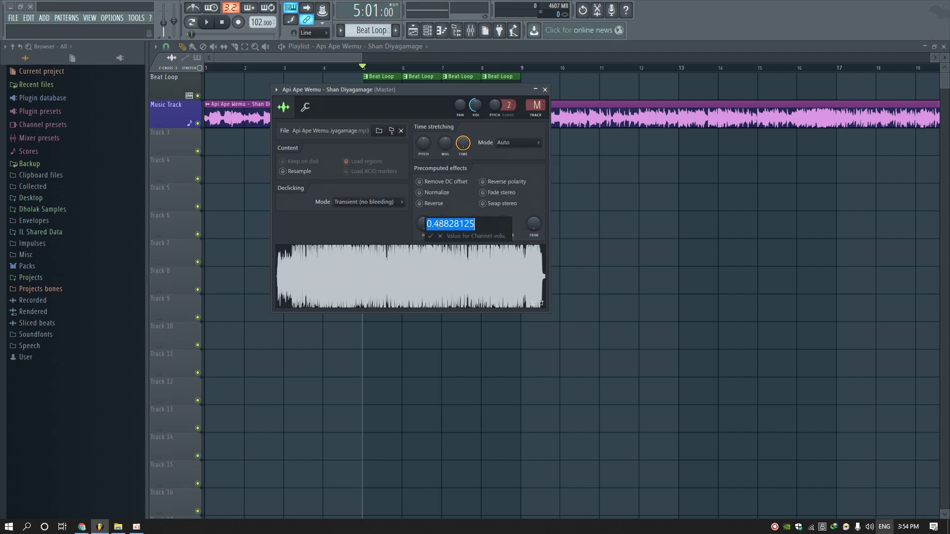
text(0.5)
key(Return)
drag(537, 120, 537, 109)
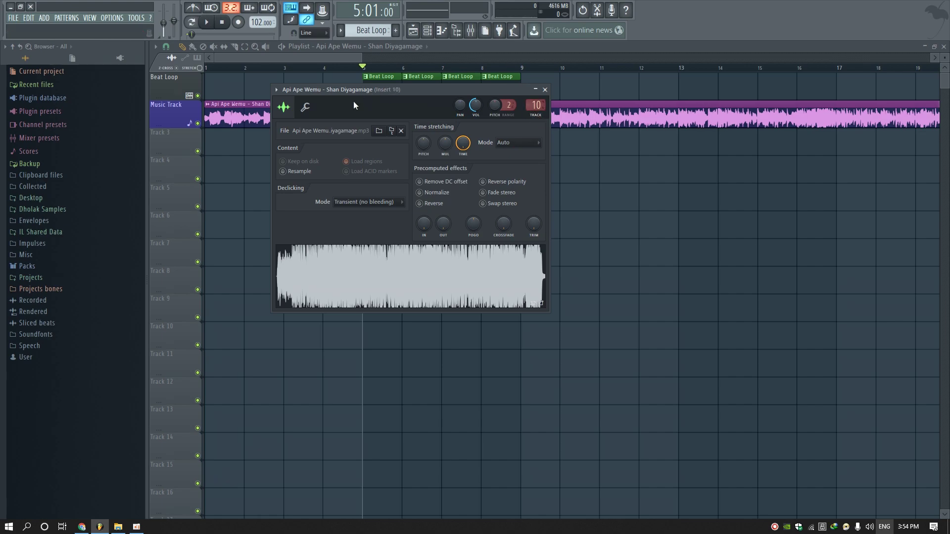
key(Escape)
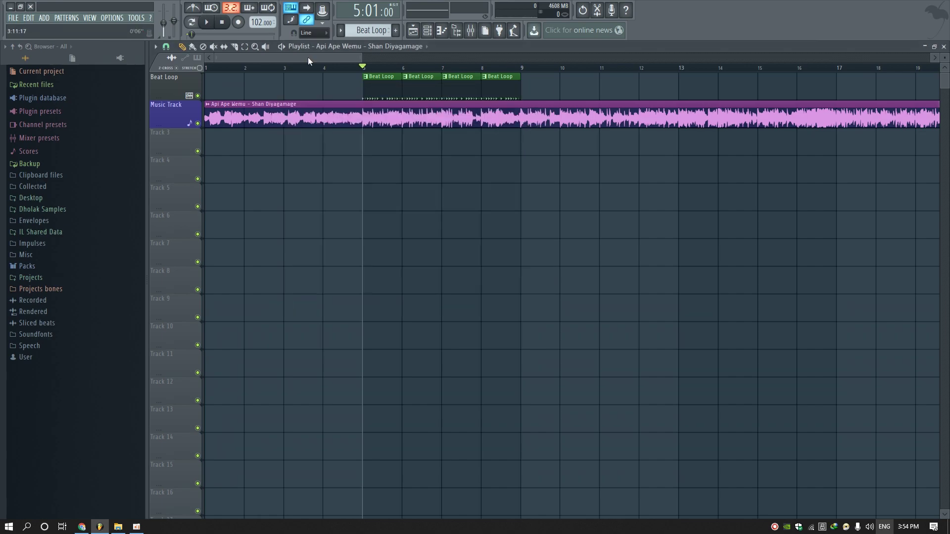
Step: Load the EQUO equalizer from the Filter category into effect slot 1 of mixer Insert 10
click(470, 30)
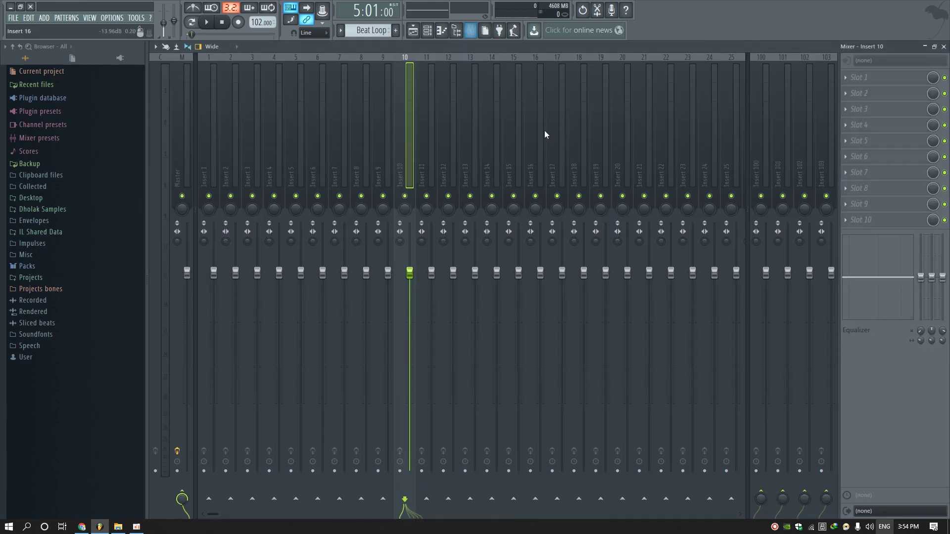
click(847, 79)
click(815, 17)
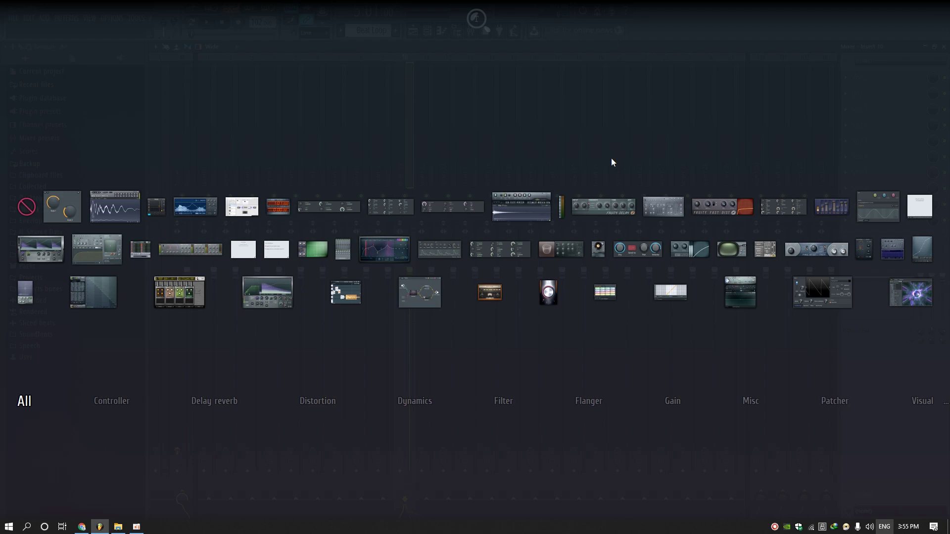
mouse_move(502, 403)
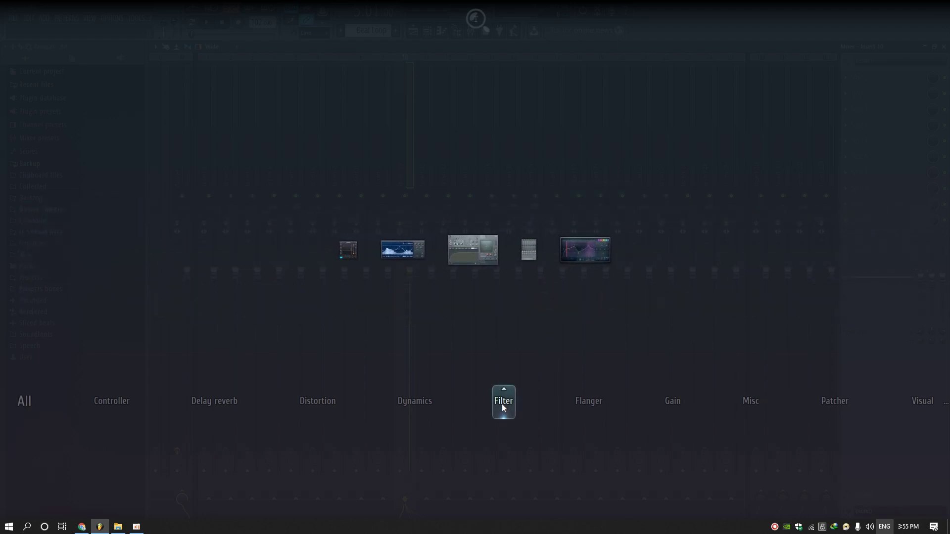
click(399, 246)
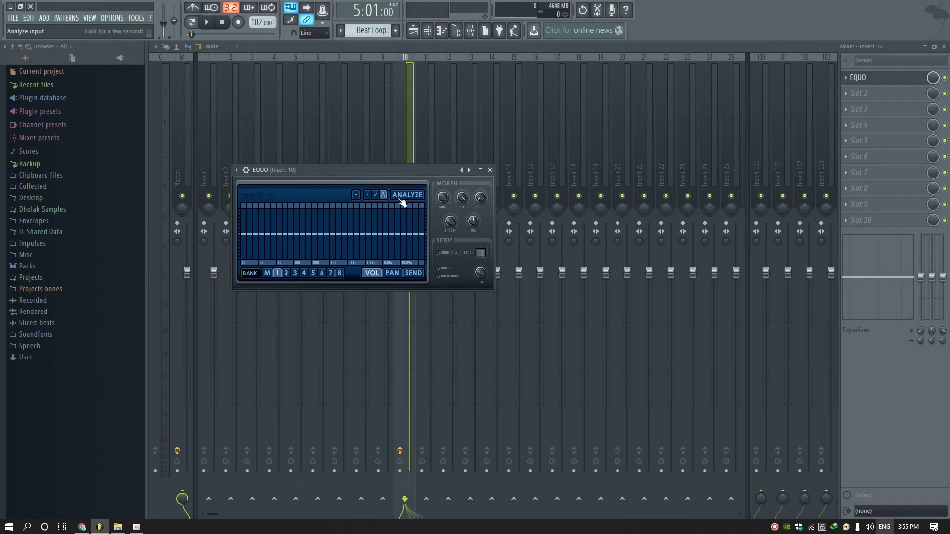
drag(347, 171, 373, 172)
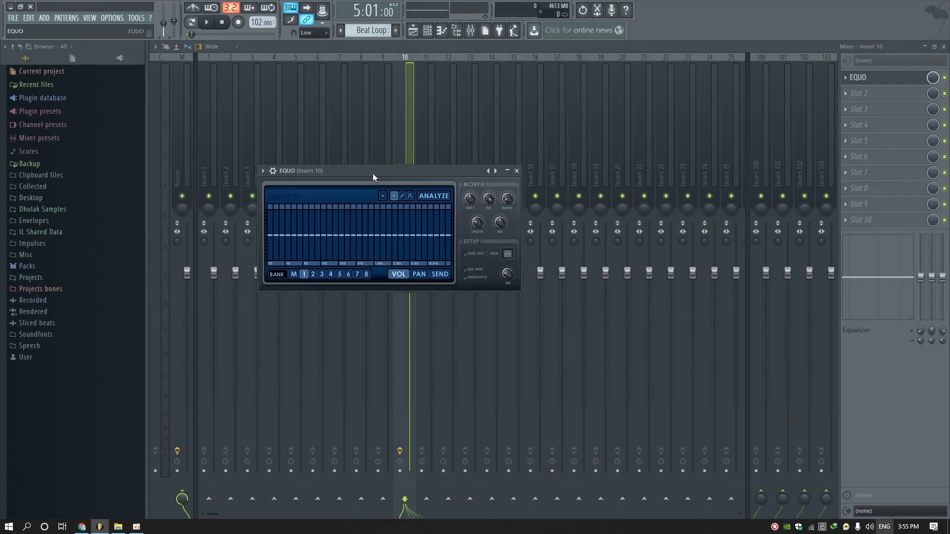
Step: Mute the Beat Loop track in the playlist and return to the mixer
click(155, 43)
click(435, 124)
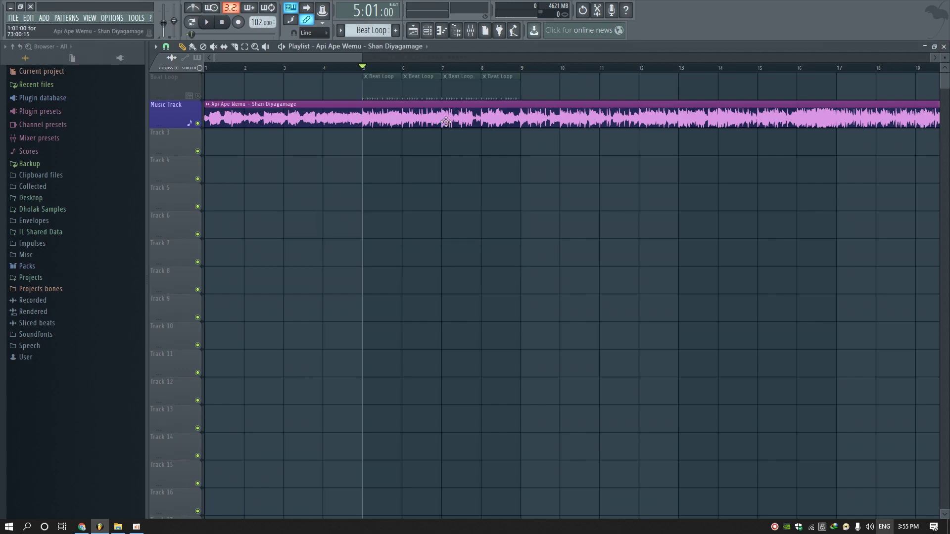
key(F9)
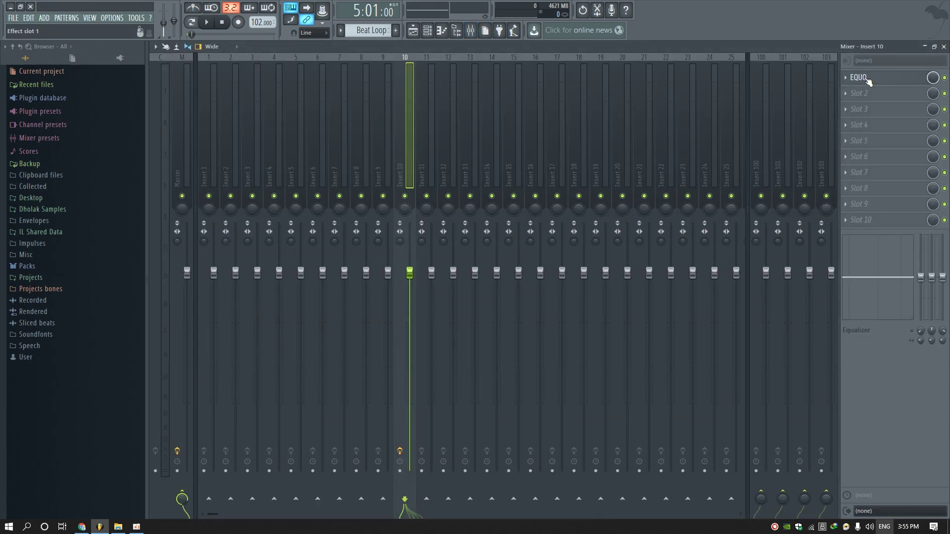
Step: Pull a group of EQUO's low bands up to 127 Hz down to the minimum, compare the song's playback from bar 5, and close EQUO
click(208, 23)
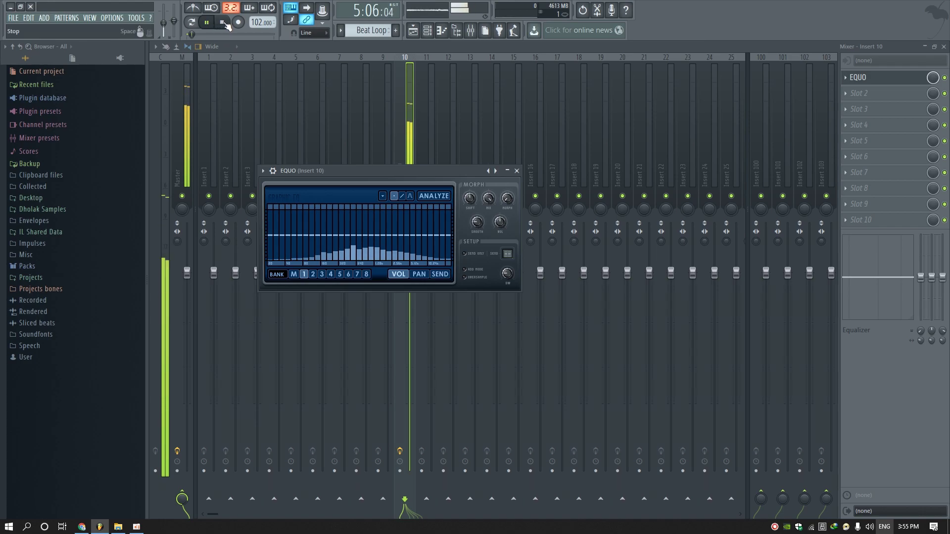
click(225, 22)
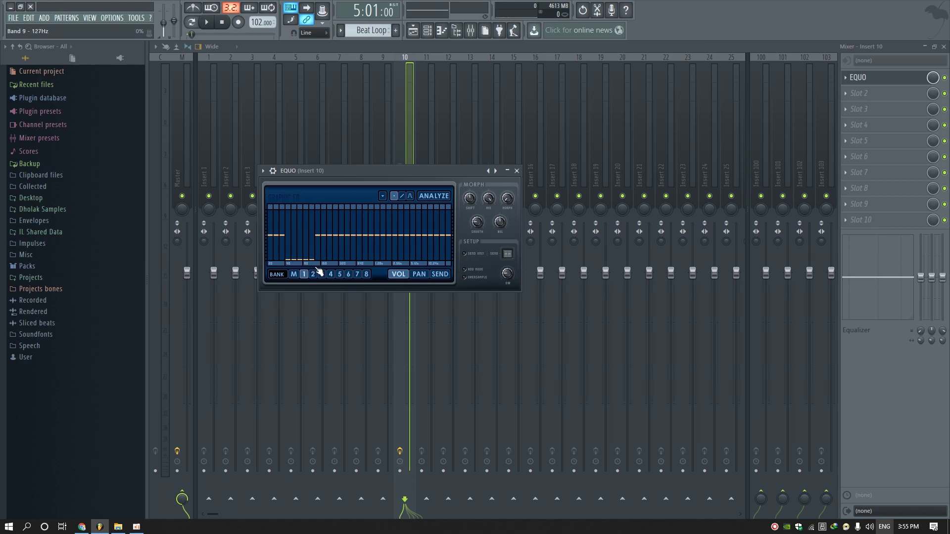
click(206, 22)
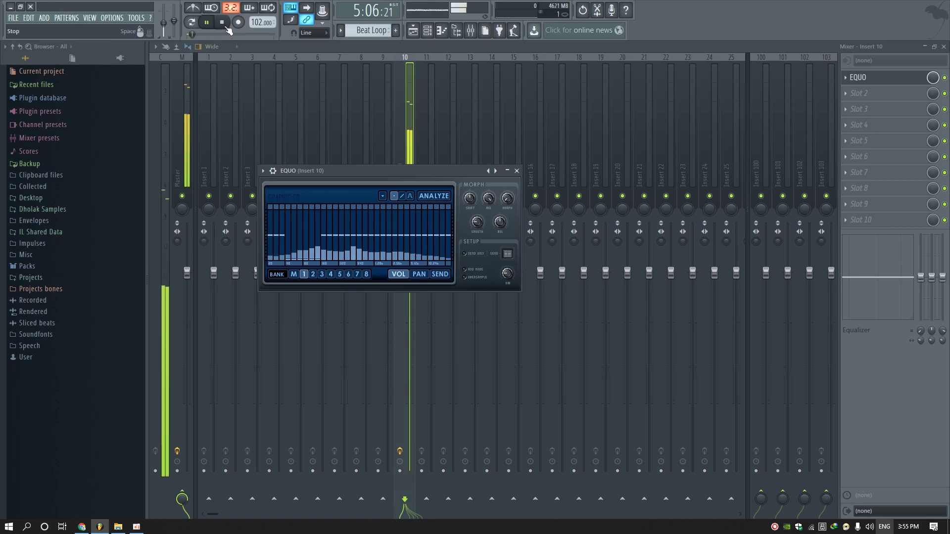
click(224, 25)
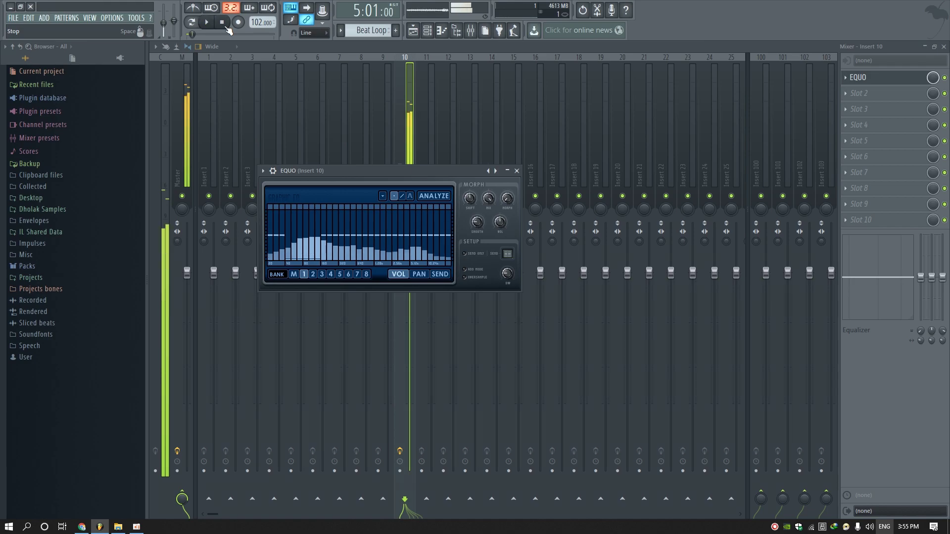
click(516, 171)
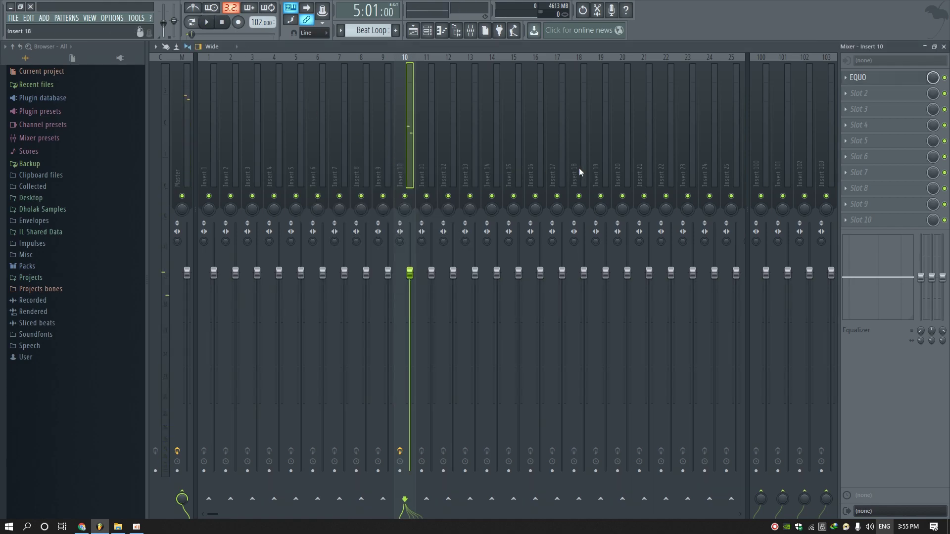
Step: Load Fruity Reeverb 2 from the Delay reverb category into effect slot 2 of mixer Insert 10
click(862, 106)
click(805, 18)
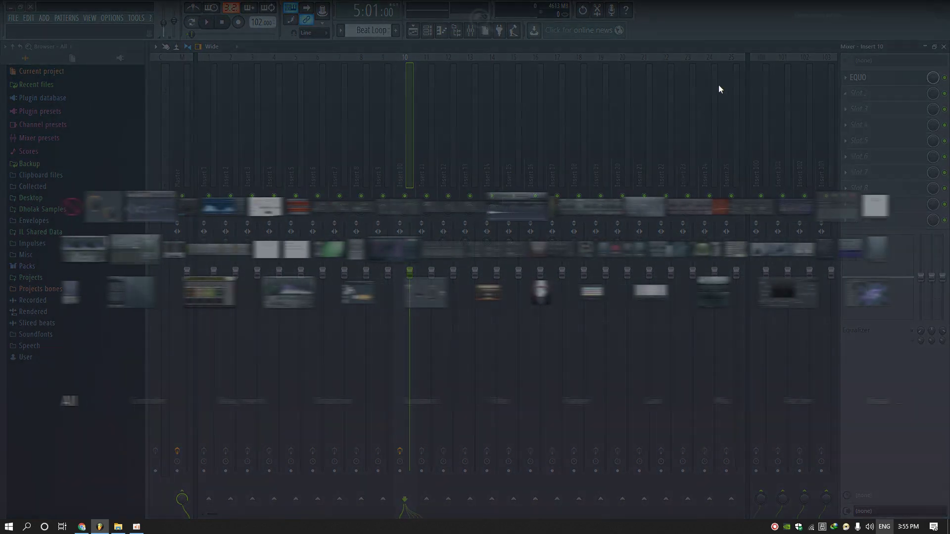
mouse_move(220, 404)
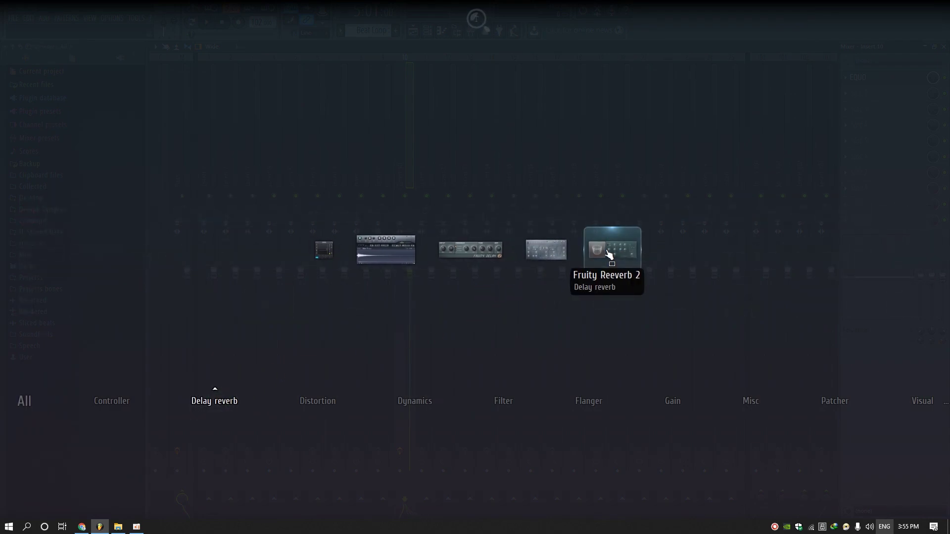
click(607, 246)
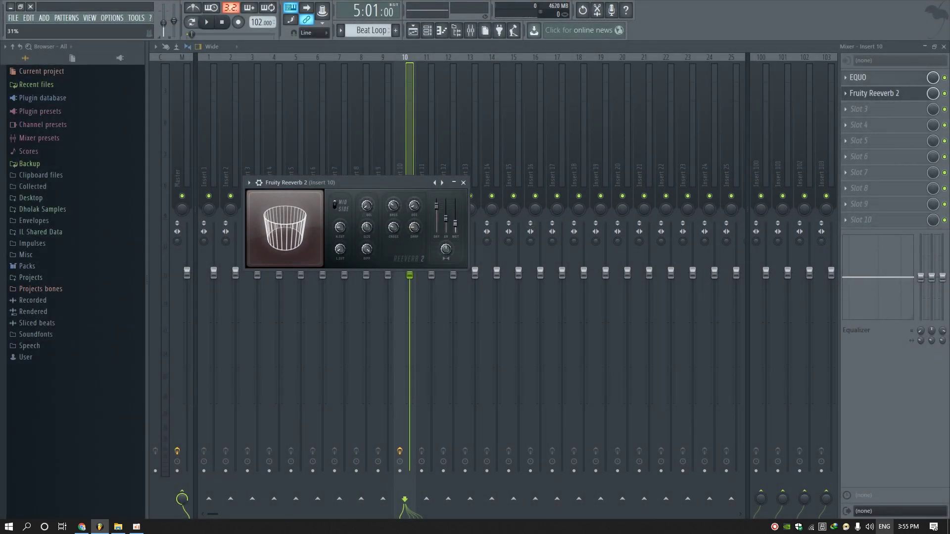
click(463, 183)
Step: Load Fruity parametric EQ 2 into slot 3 of Insert 10 and raise its band 7 high shelf to about 8 dB
click(848, 115)
click(801, 29)
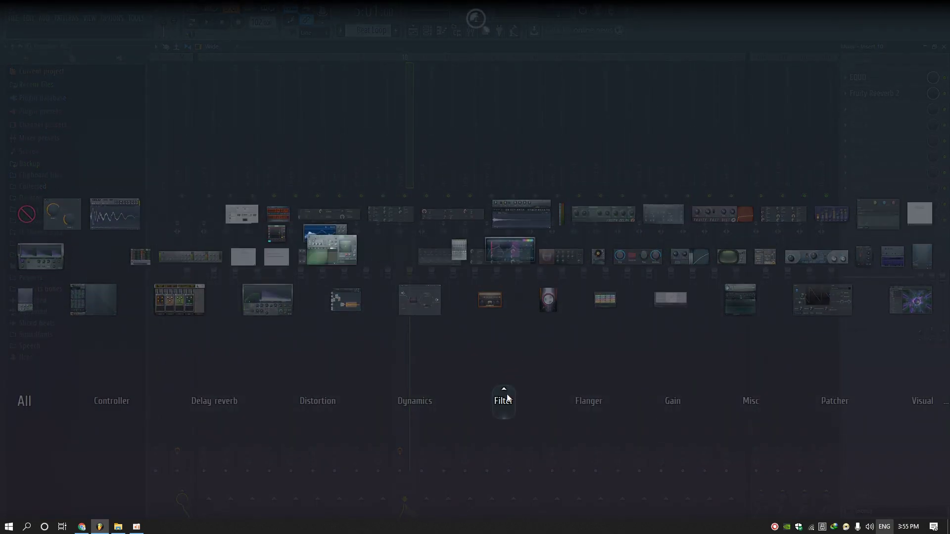
click(583, 247)
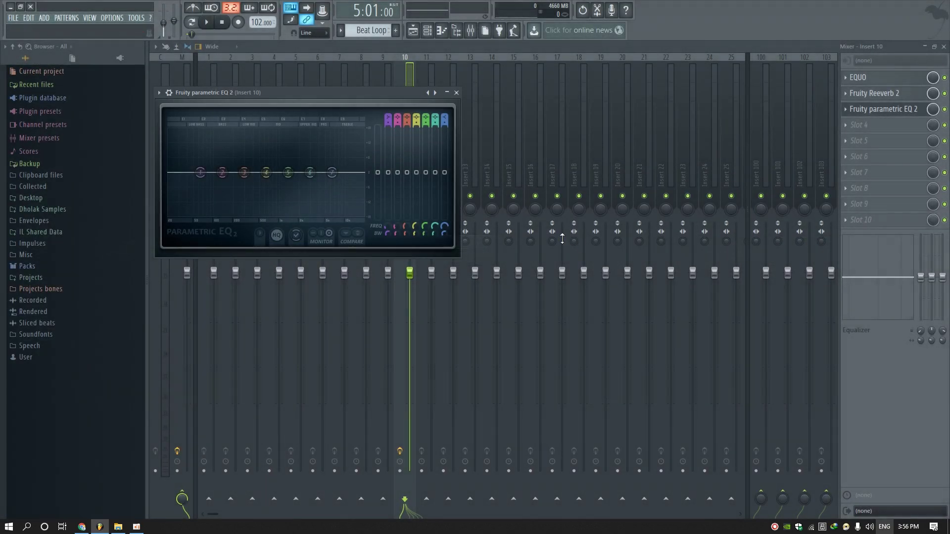
drag(451, 176, 450, 163)
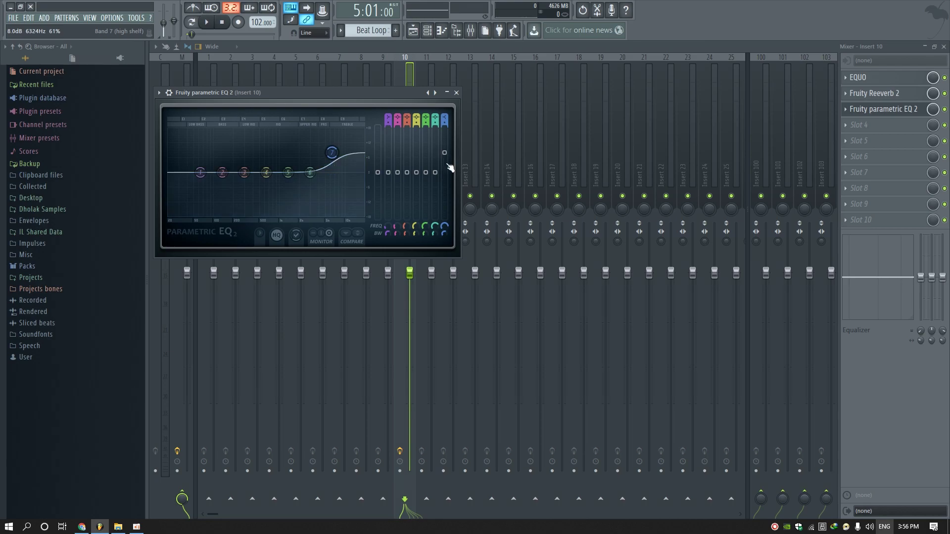
click(456, 93)
Step: Play the song alone from bar 5 in the playlist, unmute the Beat Loop track and play both together
click(943, 46)
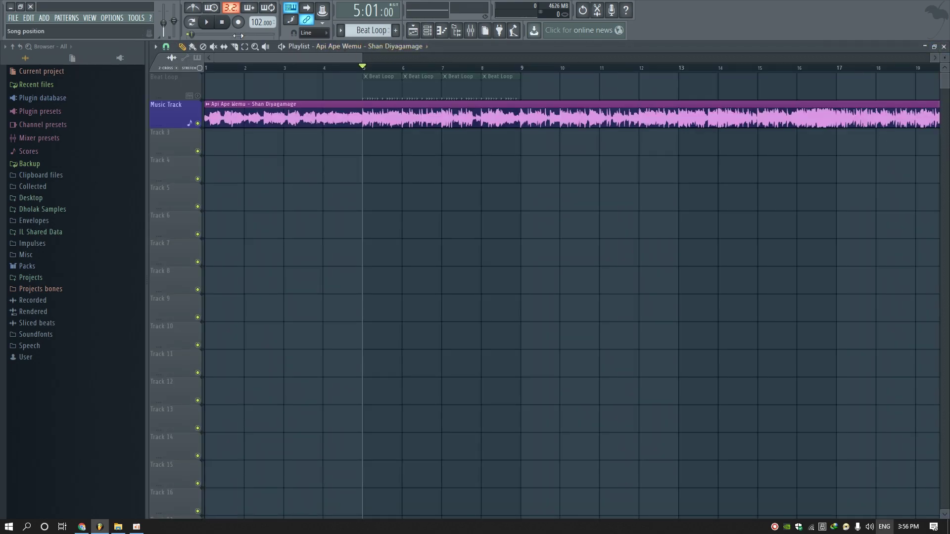
click(214, 23)
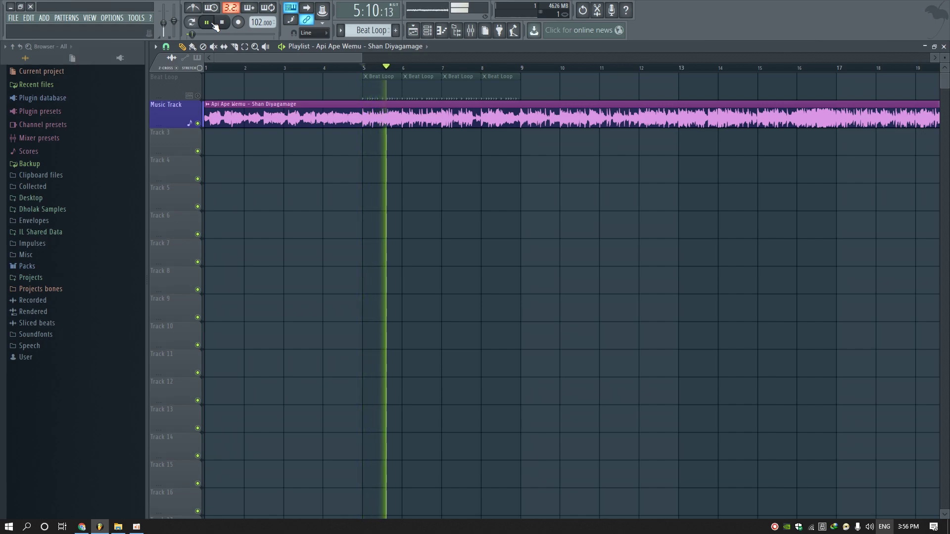
key(space)
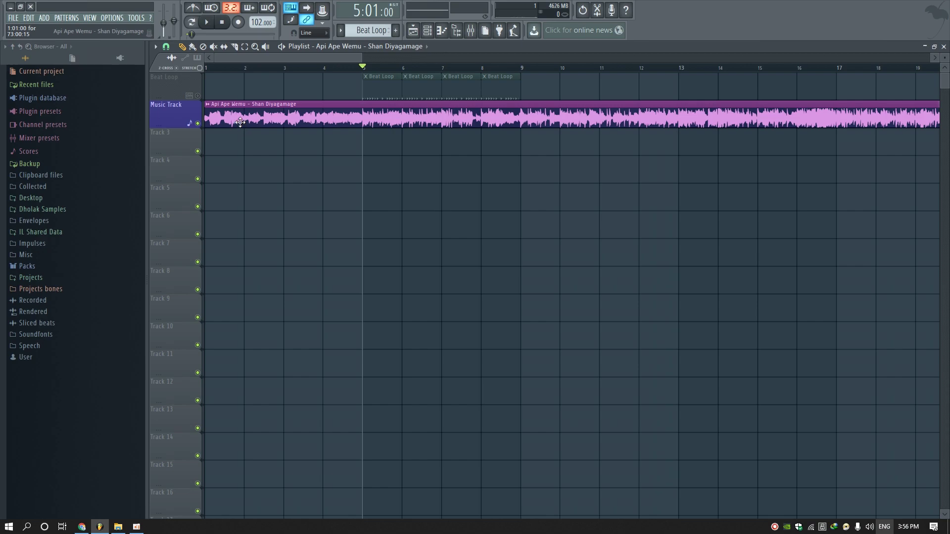
click(197, 96)
click(208, 26)
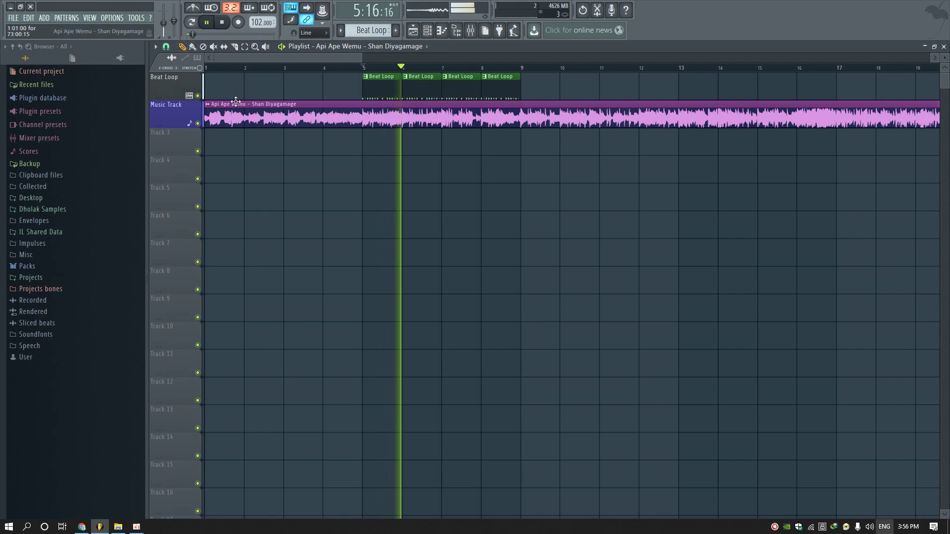
key(space)
Step: Raise the Kick channel's volume in the Beat Loop pattern to about 97% and return to the playlist
double_click(371, 83)
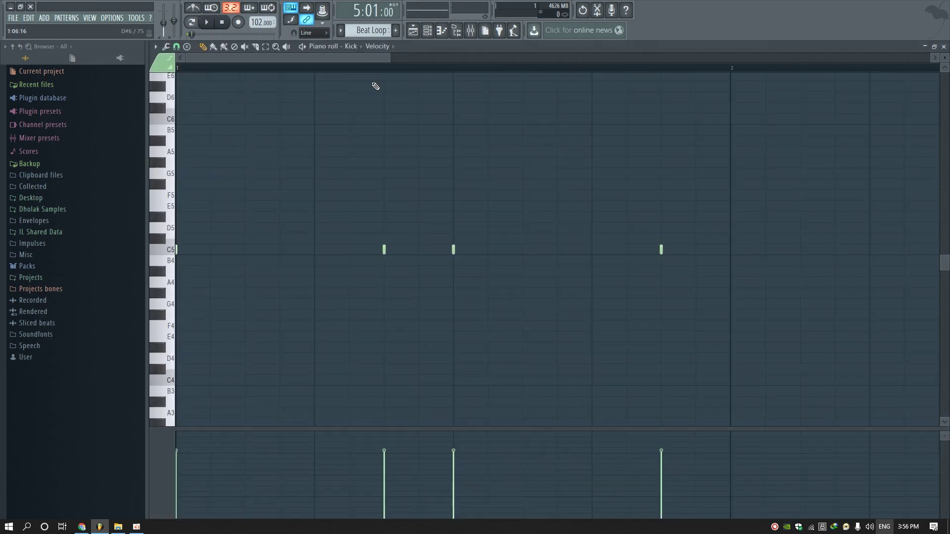
click(427, 30)
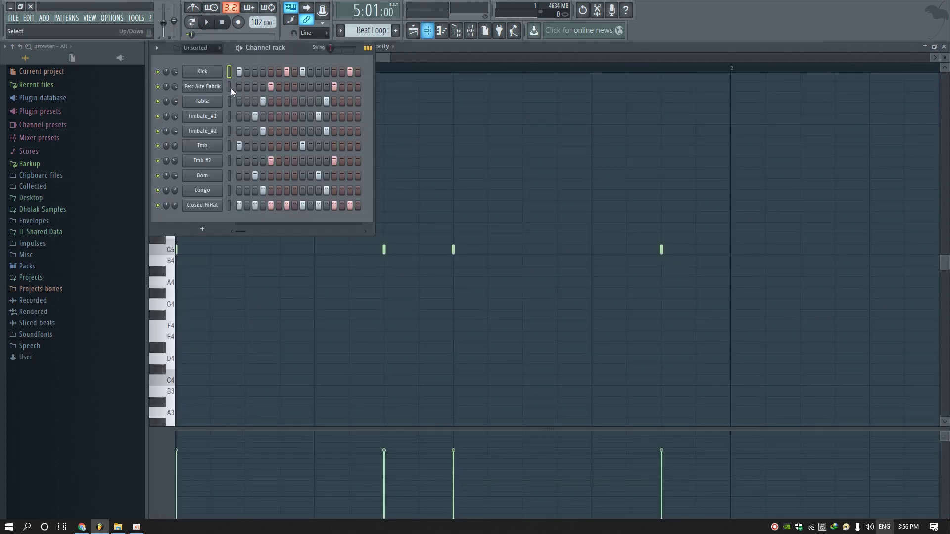
click(202, 71)
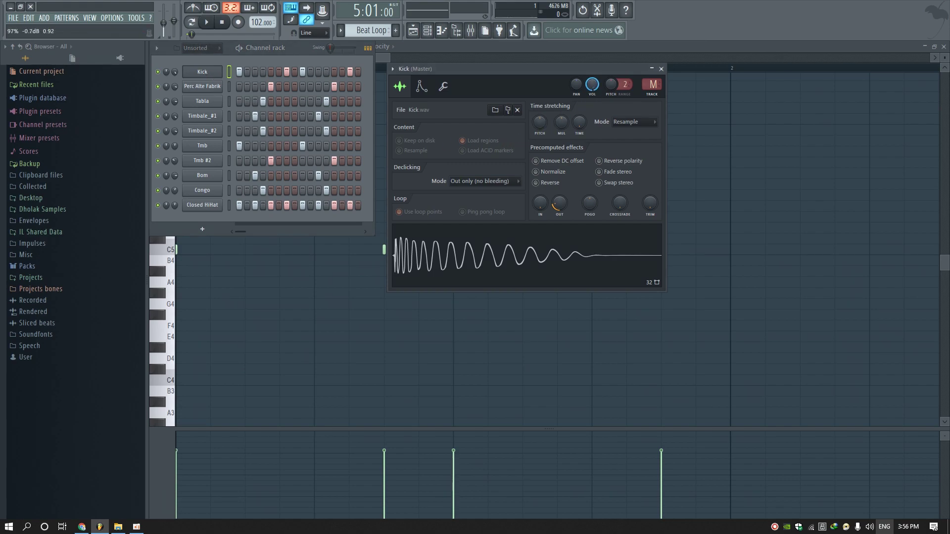
key(F5)
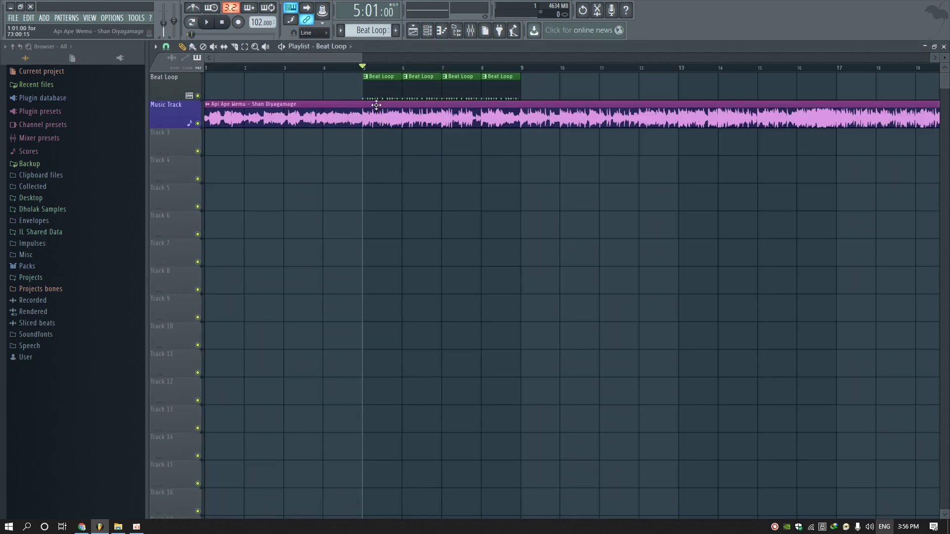
Step: Lower the song channel's volume to about 47% and play the song with the Beat Loop from bar 5
double_click(377, 126)
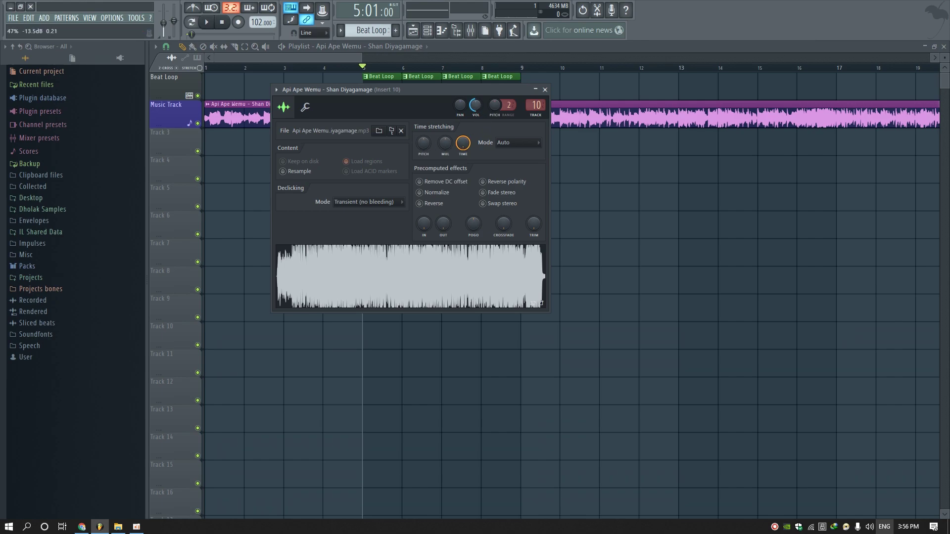
click(254, 56)
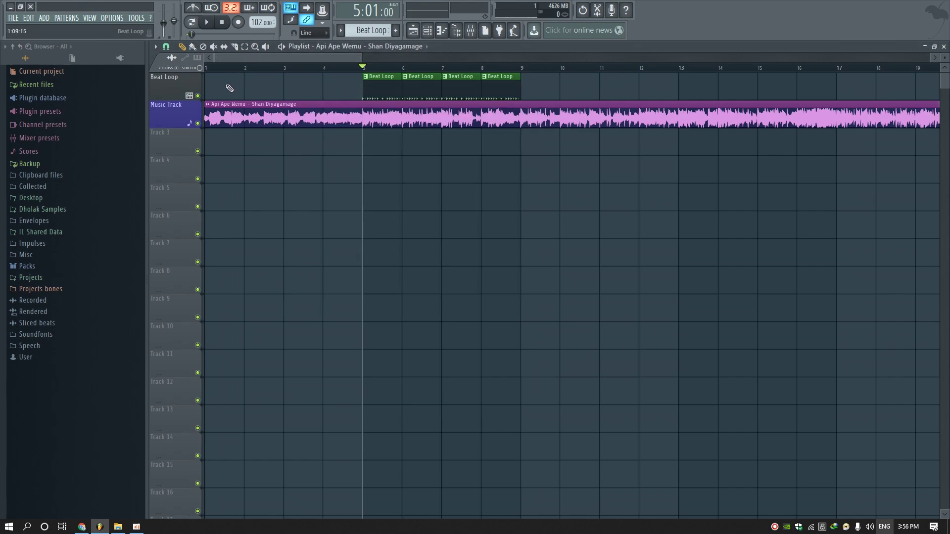
key(space)
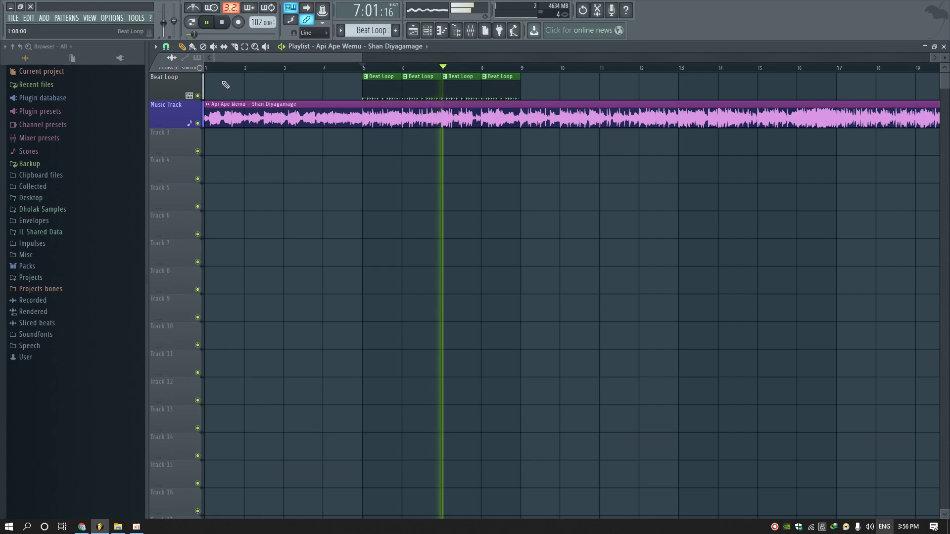
click(223, 22)
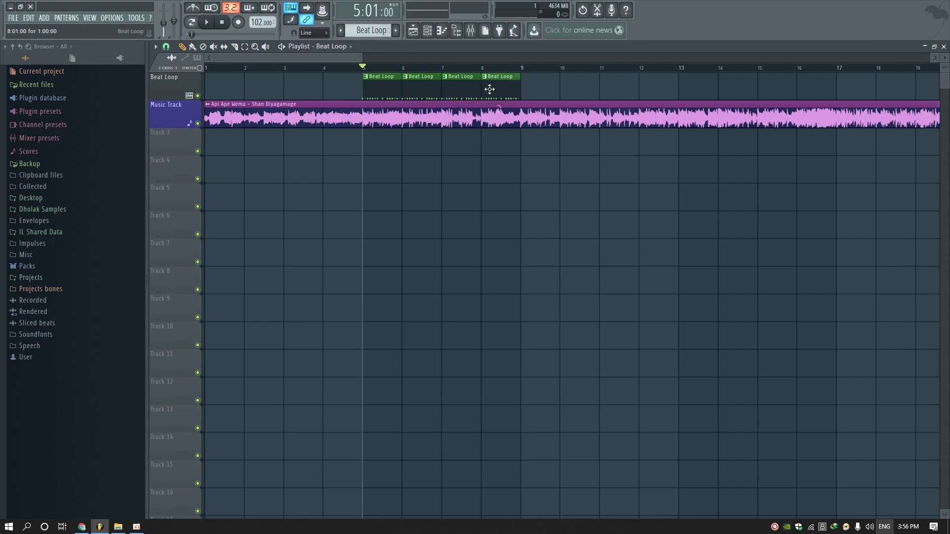
Step: Make the Beat Loop clip at bar 8 a unique pattern and move that clip to bar 9
scroll(488, 89, right, 1)
mouse_move(470, 91)
mouse_down()
mouse_move(603, 90)
mouse_move(481, 94)
mouse_move(489, 94)
mouse_move(457, 83)
mouse_up()
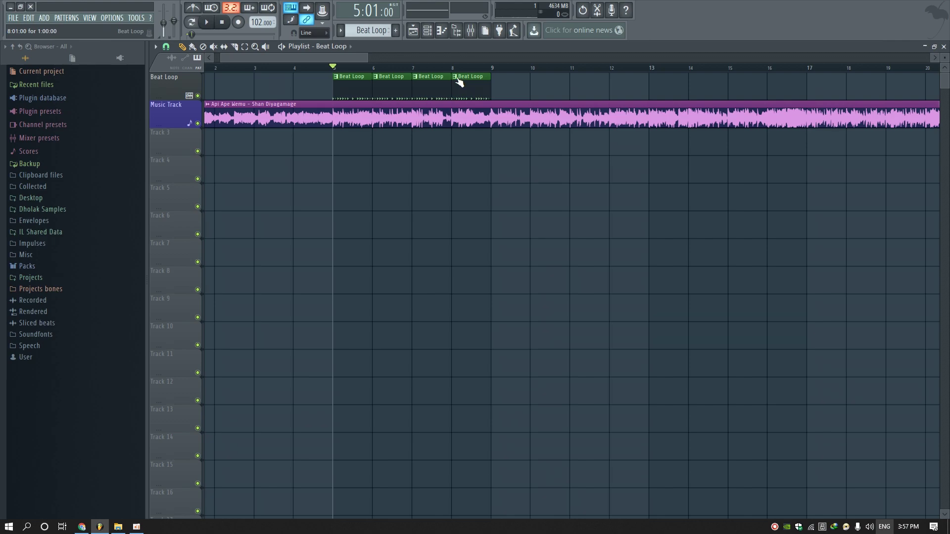
click(455, 77)
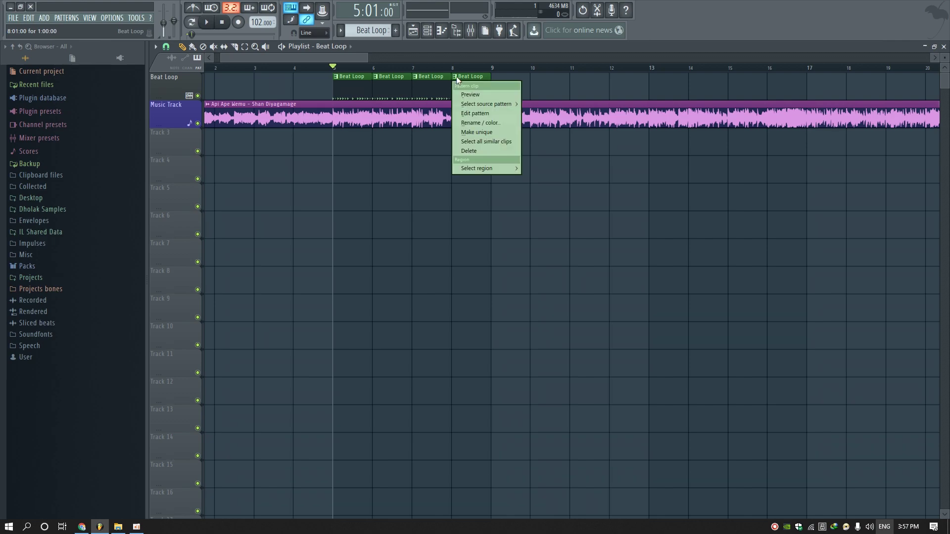
click(469, 132)
drag(457, 84, 496, 85)
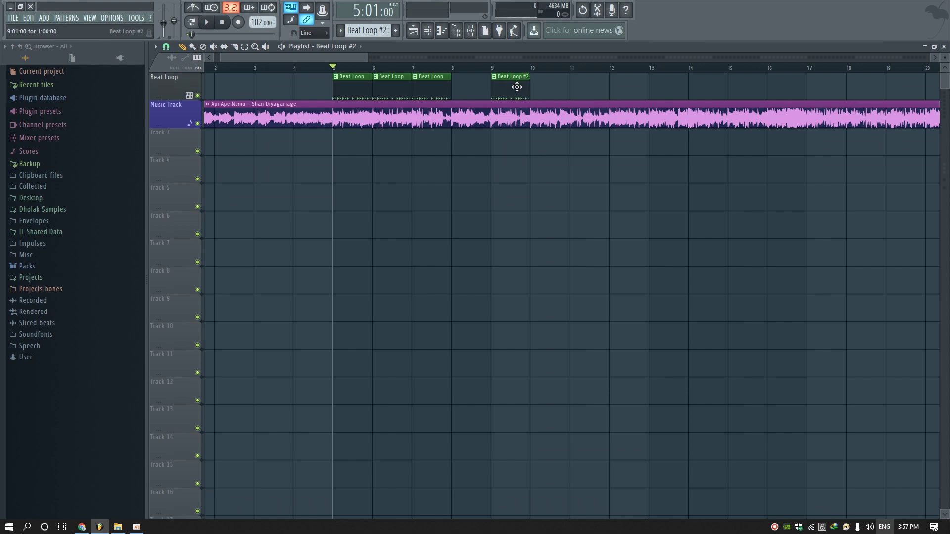
mouse_move(502, 89)
mouse_down()
mouse_move(567, 90)
mouse_move(502, 84)
mouse_up()
Step: Examine the step sequence of the Beat Loop #2 pattern and return to the playlist
double_click(495, 89)
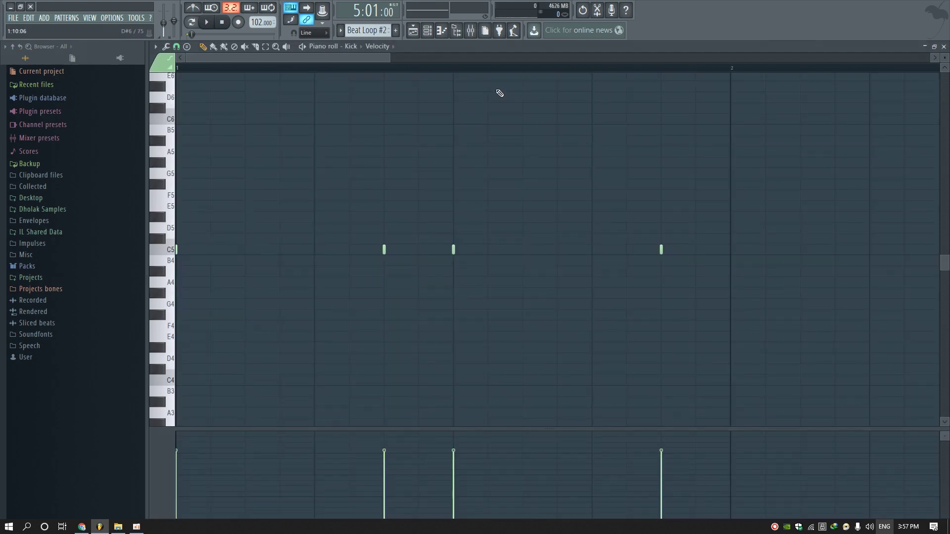
key(F6)
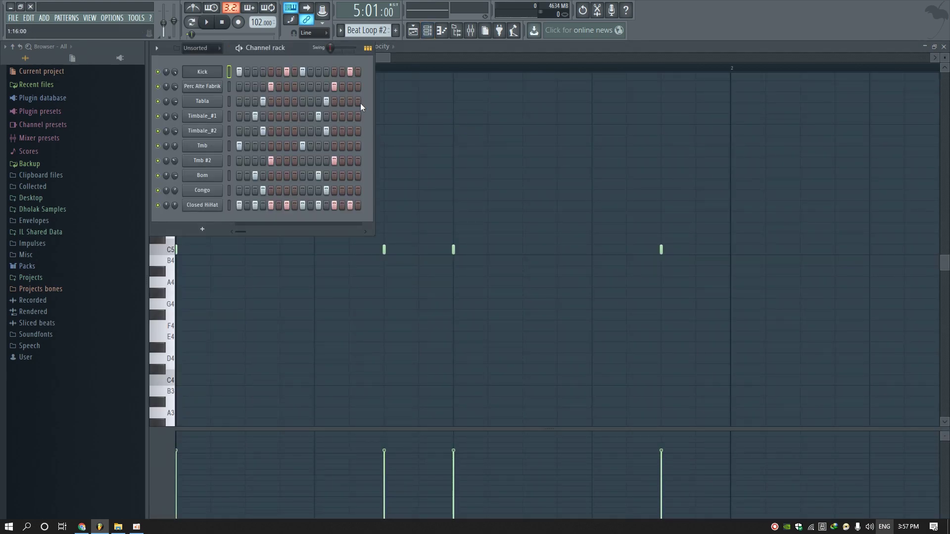
key(F5)
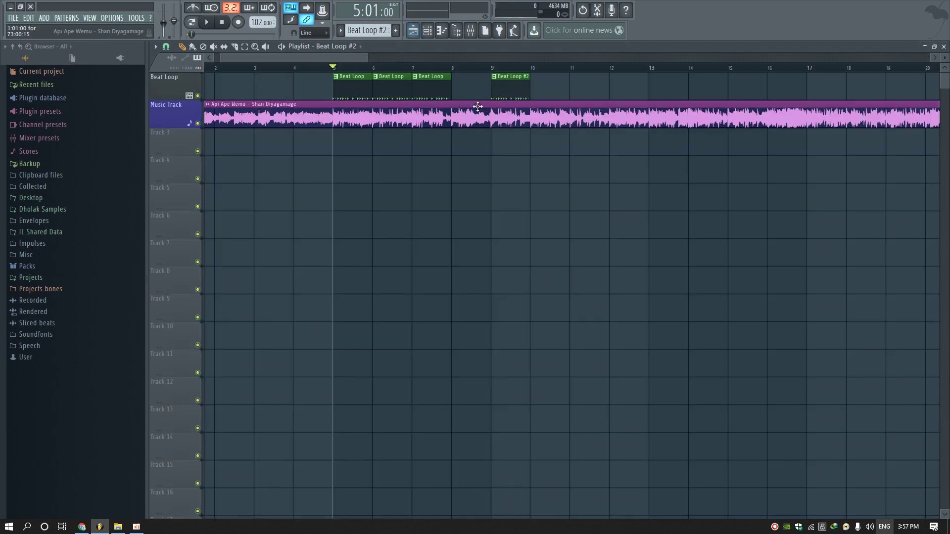
Step: Rearrange the clips so Beat Loop #2 sits at bar 7 and Beat Loop at bar 8, and color Beat Loop #2 purple
drag(431, 92, 448, 83)
click(418, 78)
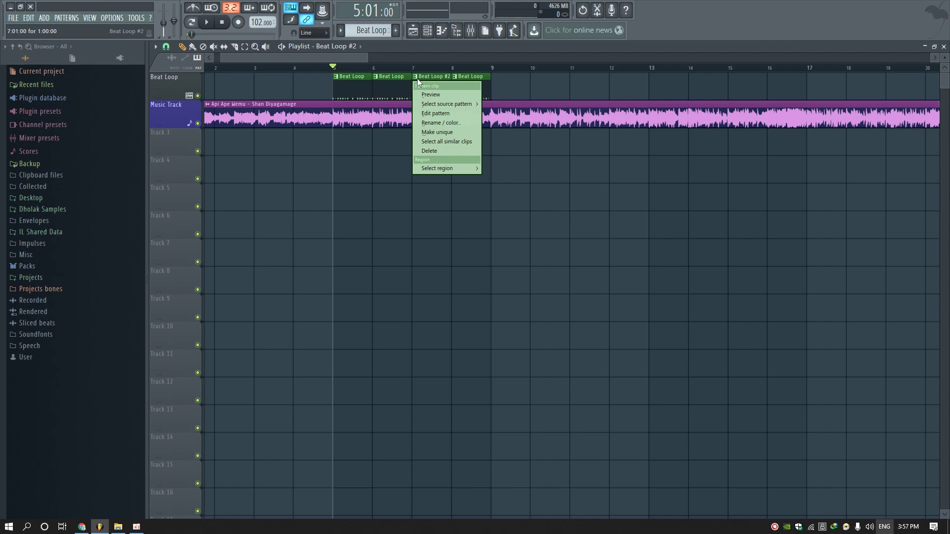
click(426, 121)
click(427, 115)
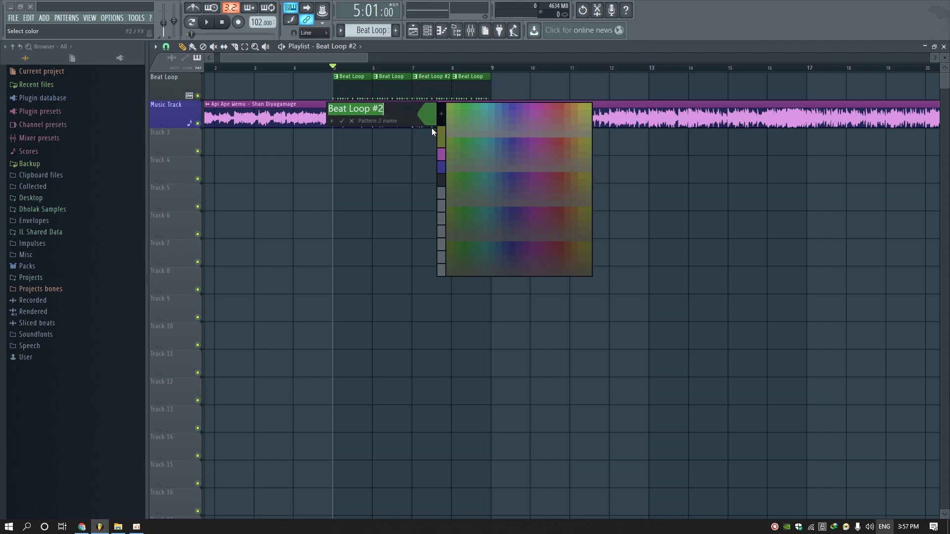
click(442, 158)
key(Return)
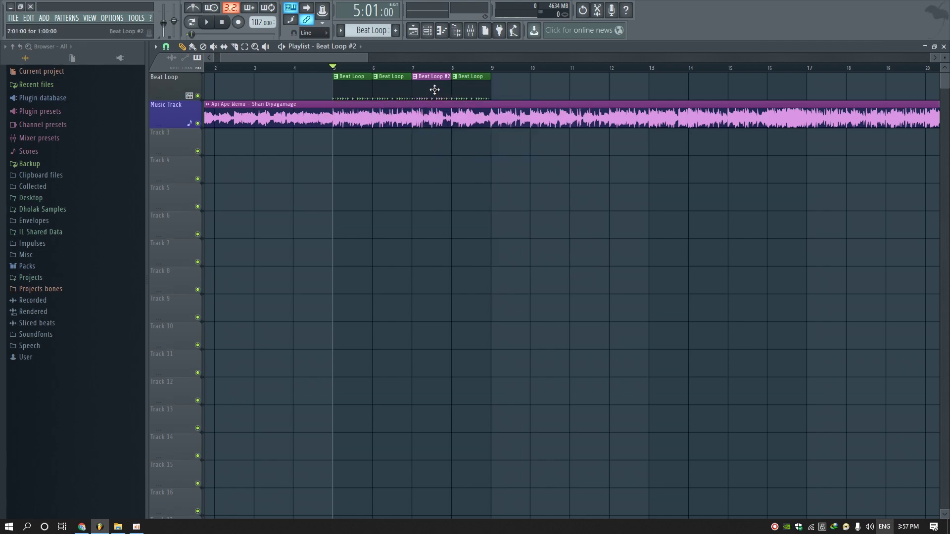
Step: Open the Beat Loop #2 pattern, loop its playback in pattern mode, and add a Kick hit on step 12
double_click(423, 87)
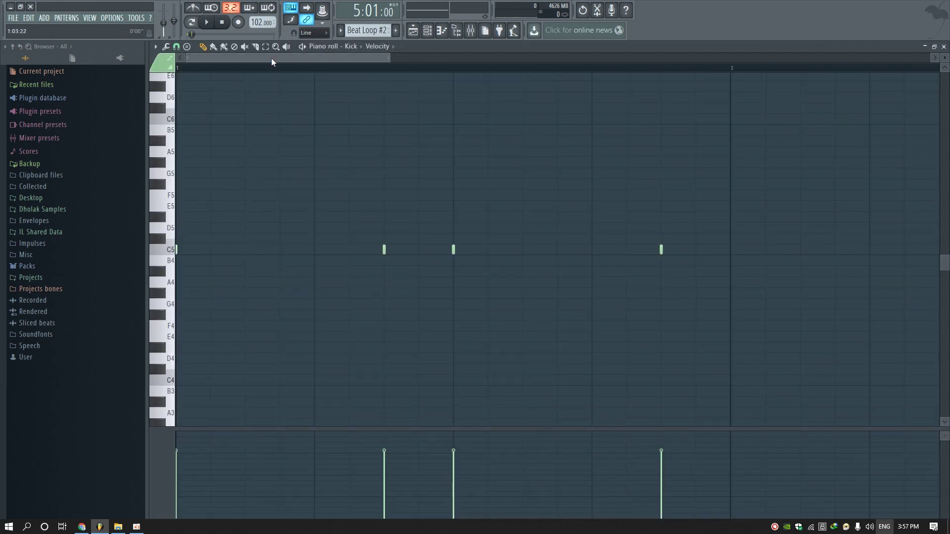
click(192, 23)
click(427, 30)
key(space)
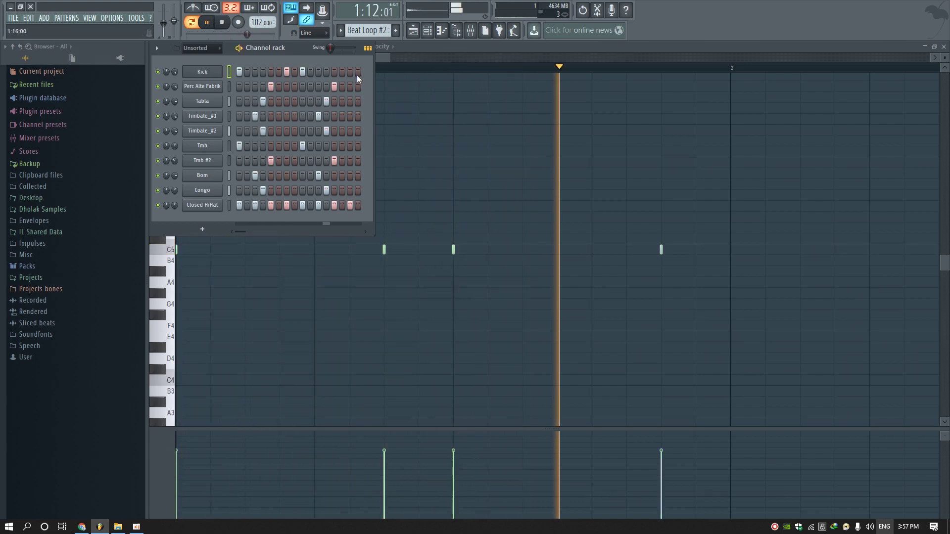
click(326, 72)
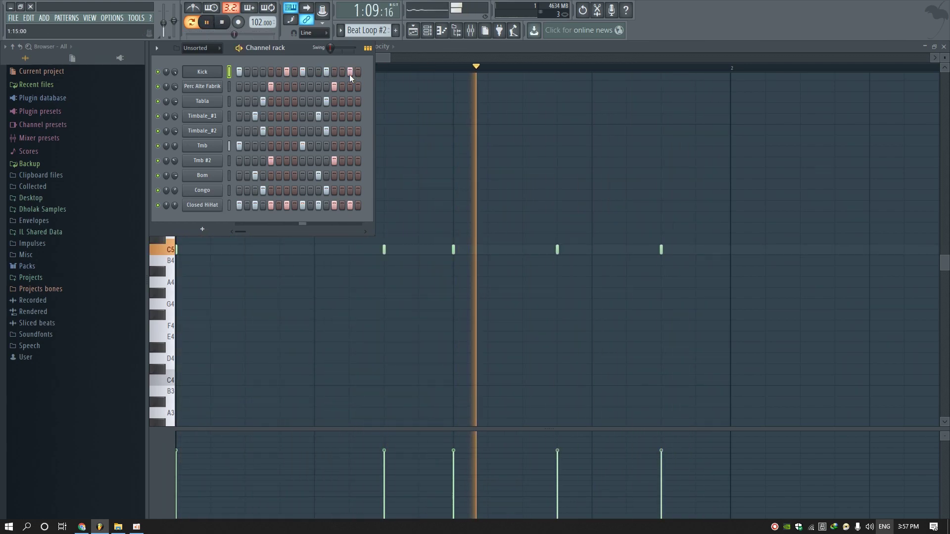
Step: Remove the second-half hits of Perc, Tabla, Timbale_#1, Timbale_#2 and Tmb #2 from Beat Loop #2
right_click(326, 100)
right_click(318, 116)
right_click(326, 130)
right_click(334, 160)
Step: Add Closed HiHat hits on steps 14 and 16 of Beat Loop #2 and stop playback
click(335, 207)
click(341, 207)
click(357, 207)
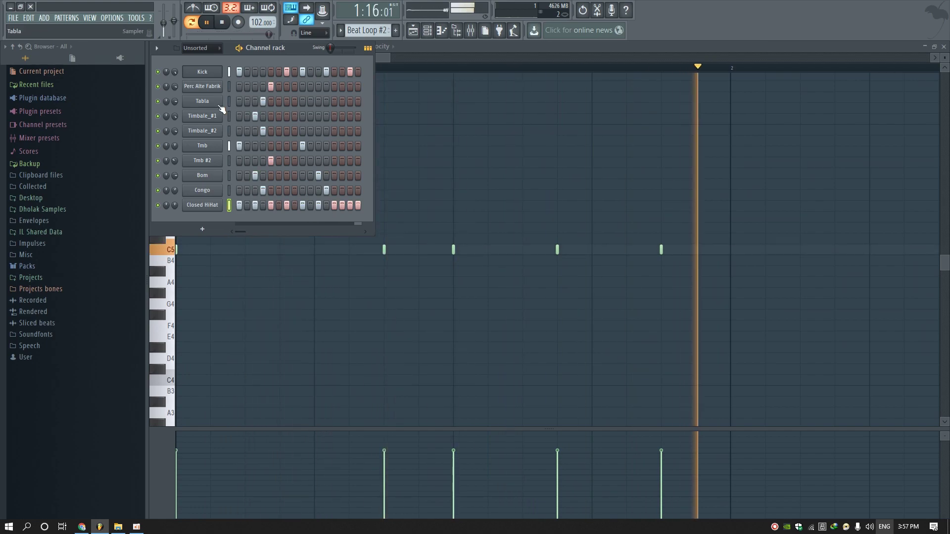
key(space)
Step: Audition the percussion channels, add Timbale_#1 hits on steps 10, 11 and 13 to 16, and play the pattern
click(208, 89)
click(207, 101)
click(206, 117)
click(207, 127)
click(207, 122)
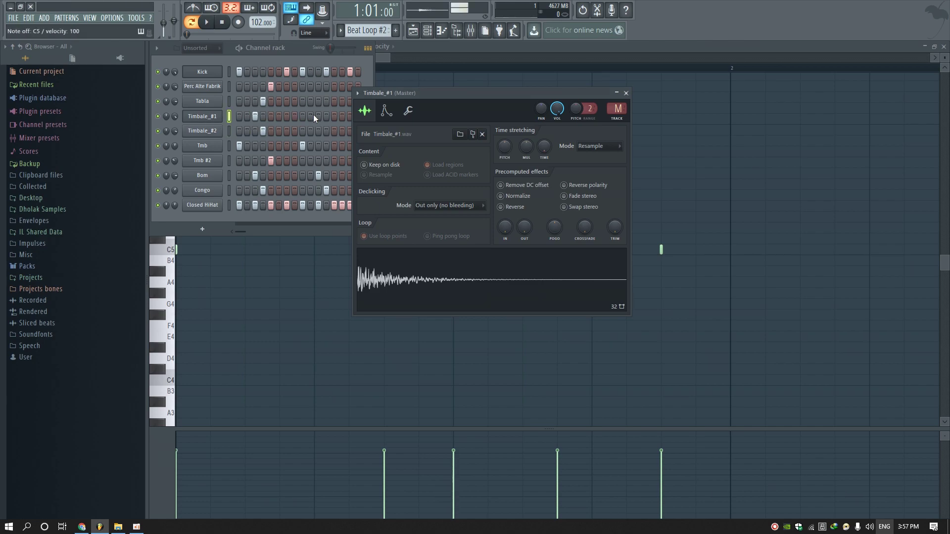
click(326, 117)
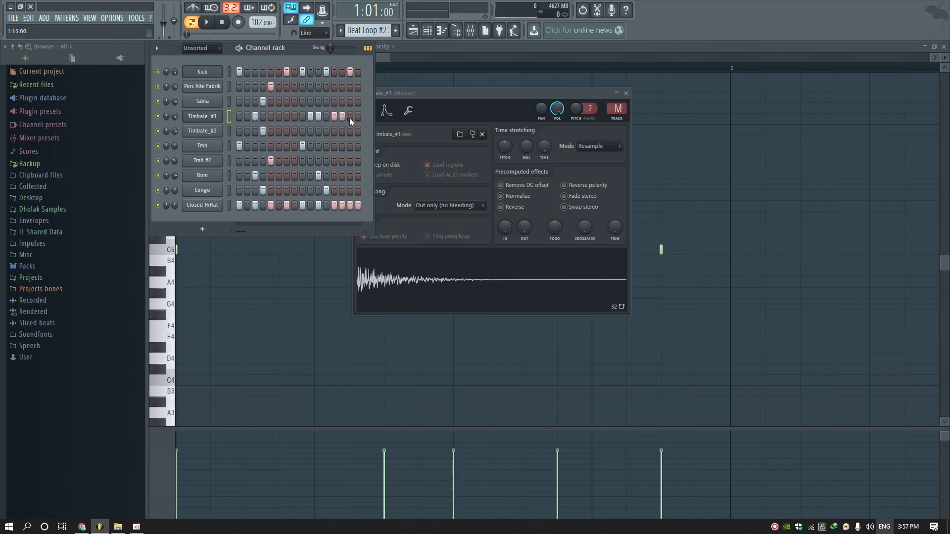
key(space)
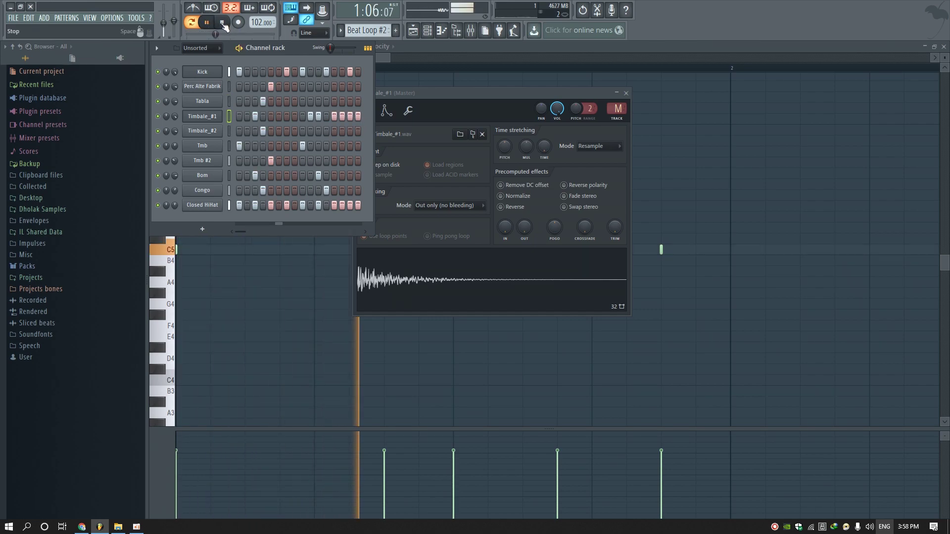
click(223, 22)
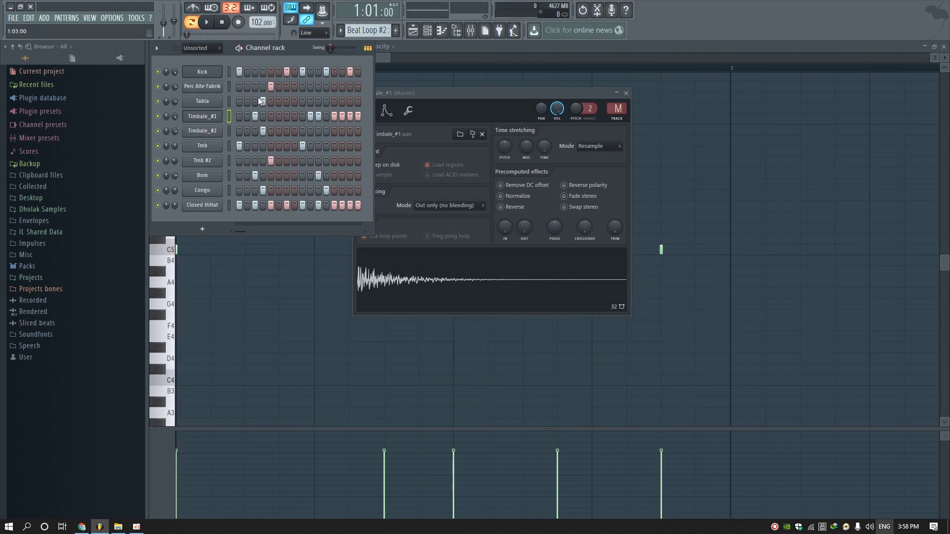
Step: Try Beat Loop #2 without the Timbale_#1 hit on step 10 and compare playback with that hit restored
click(313, 114)
key(space)
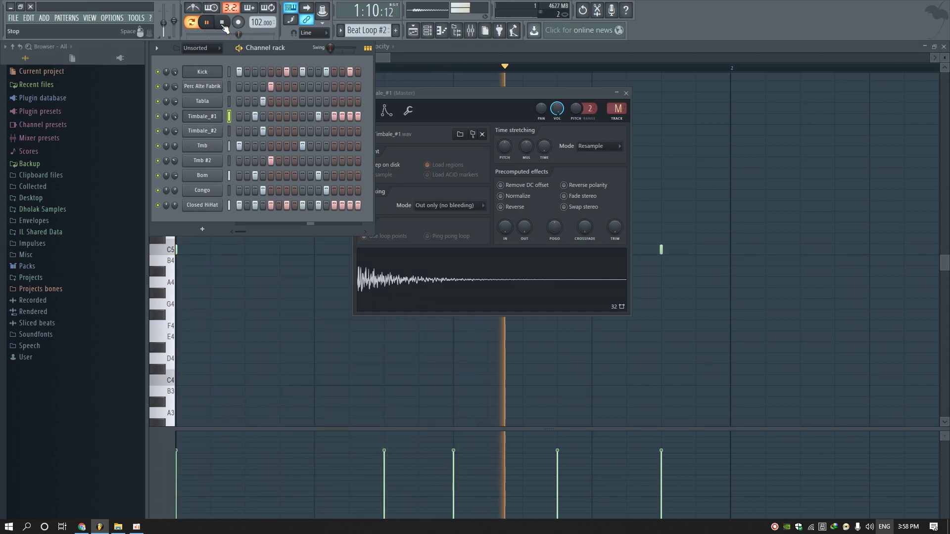
key(space)
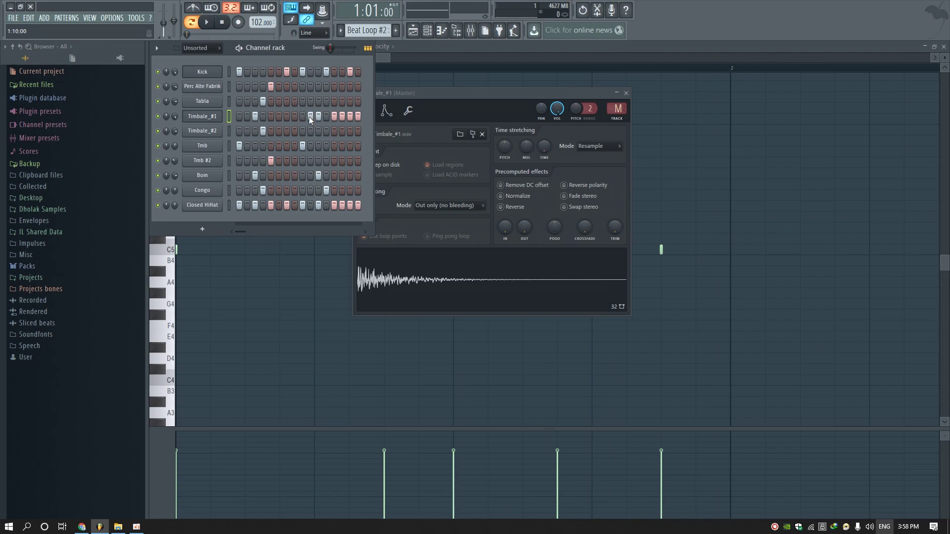
key(space)
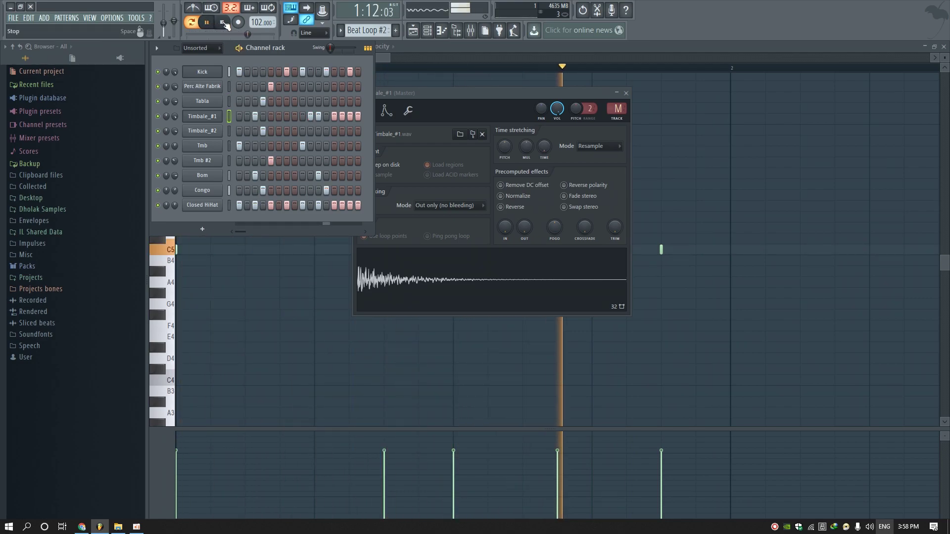
click(224, 23)
Step: Return to the playlist and play the arrangement from bar 5 to hear Beat Loop #2 with the song
key(F5)
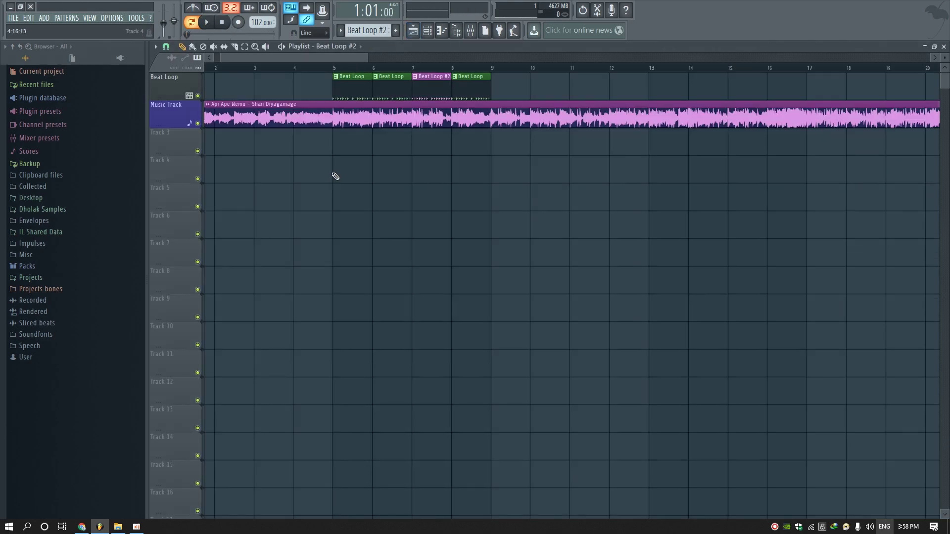
click(335, 69)
click(207, 22)
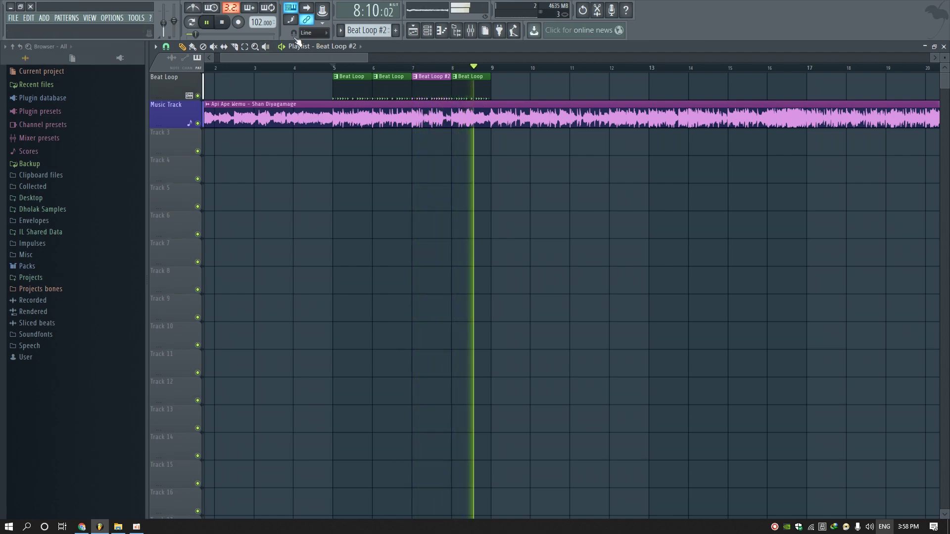
click(222, 23)
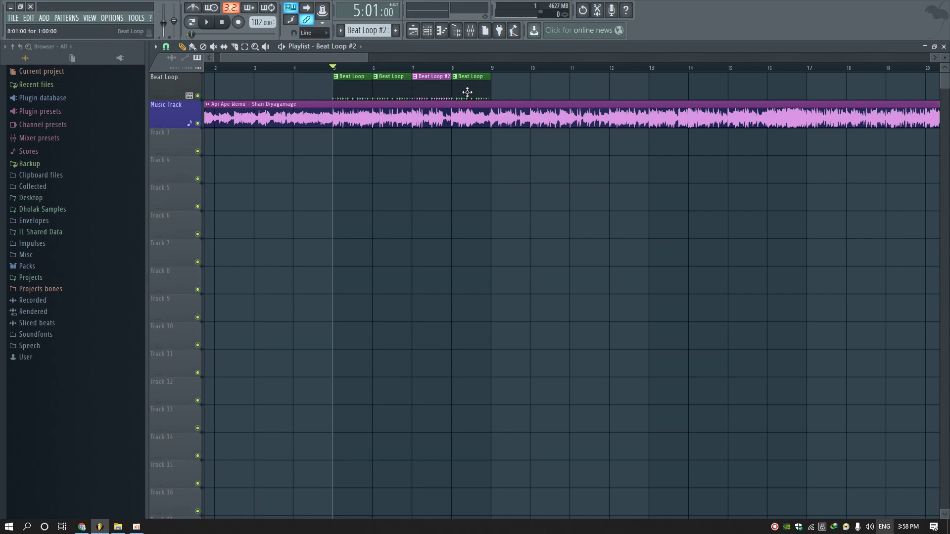
Step: Rearrange the Beat Loop track with Beat Loop #2 at bar 8 and Beat Loop clips at bars 7, 9 and 10
right_click(464, 91)
click(513, 91)
drag(443, 87, 477, 87)
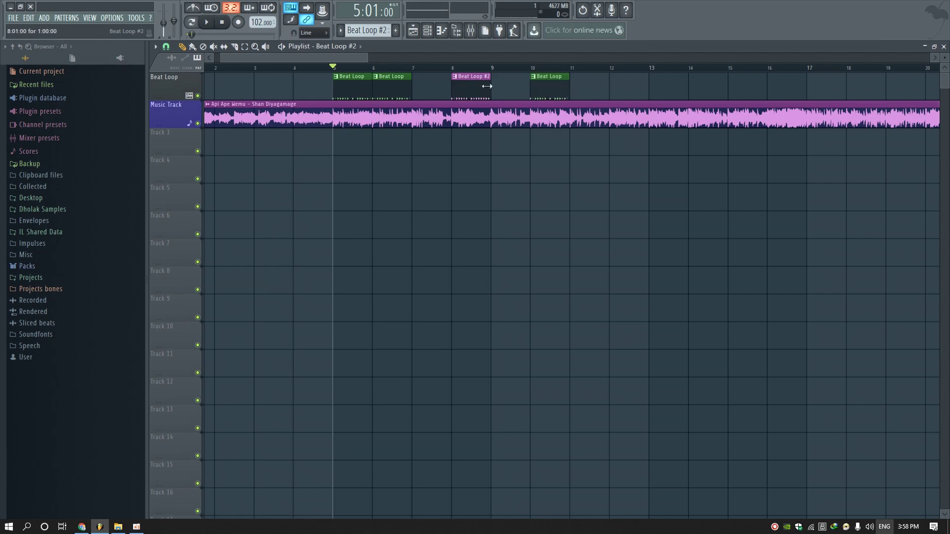
click(512, 91)
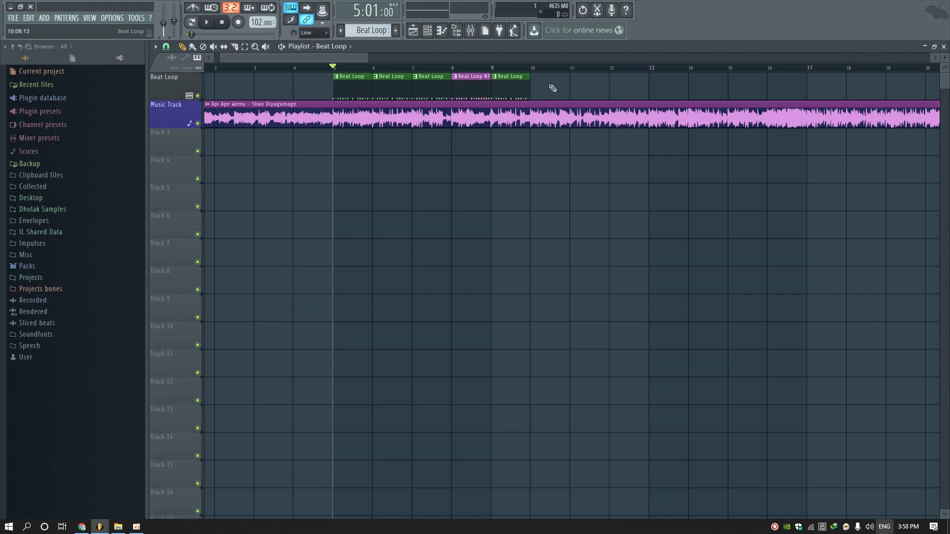
click(548, 91)
Step: Play the rearranged loop section from bar 5 and check the song clip's sampler settings
click(206, 23)
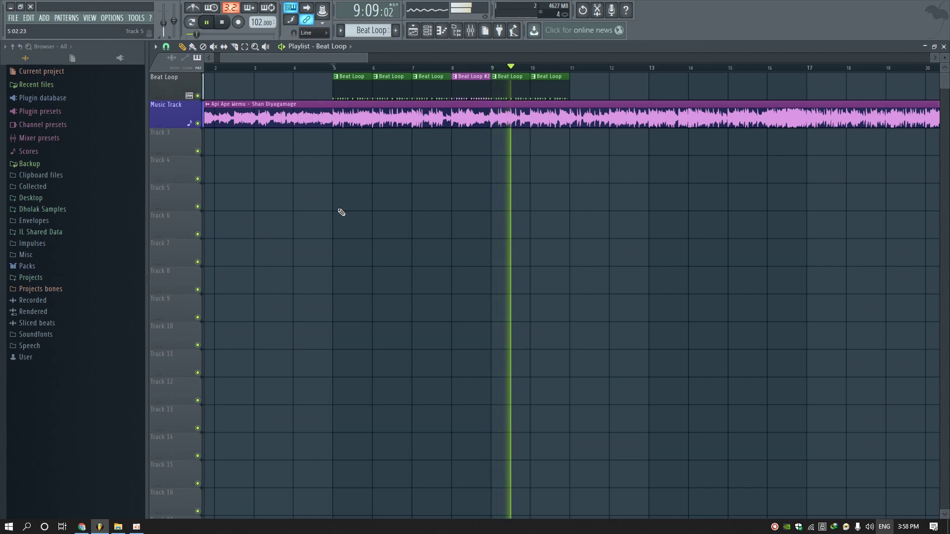
click(223, 23)
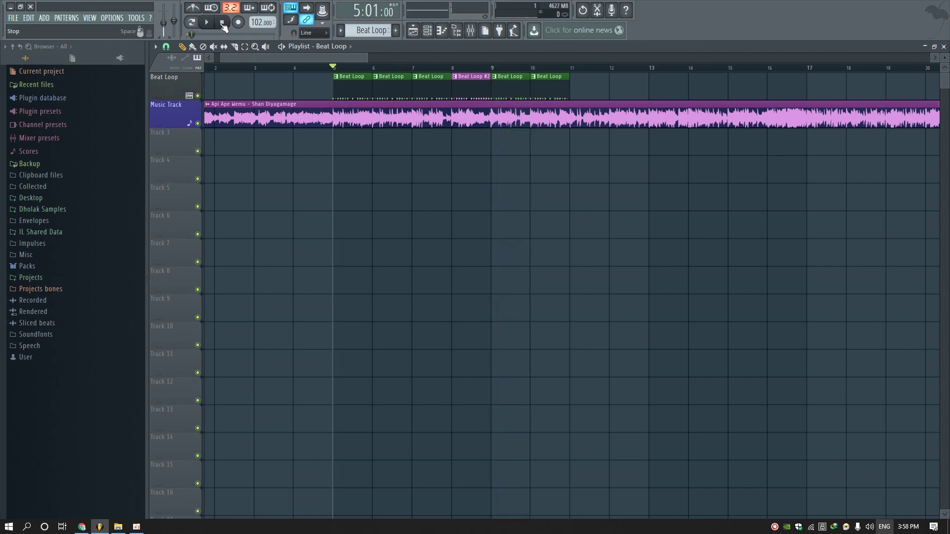
double_click(384, 113)
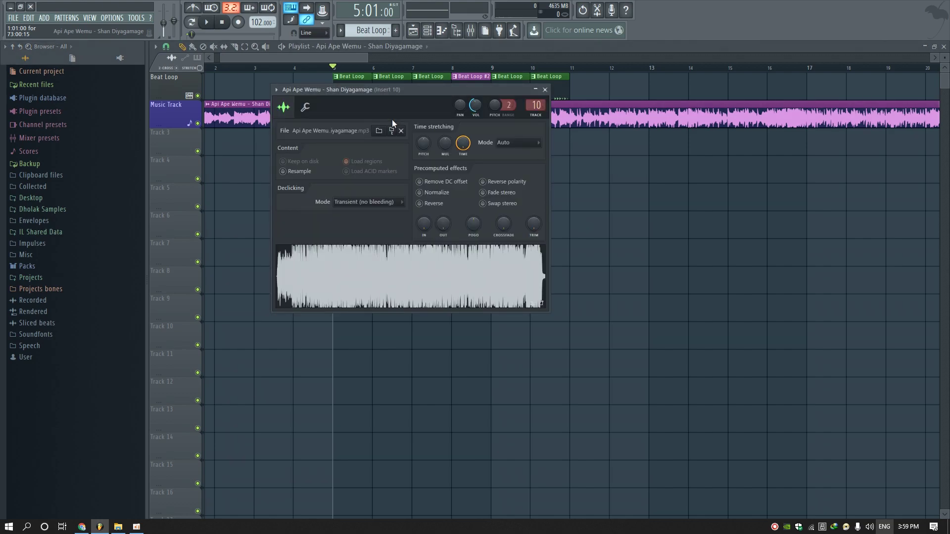
click(351, 77)
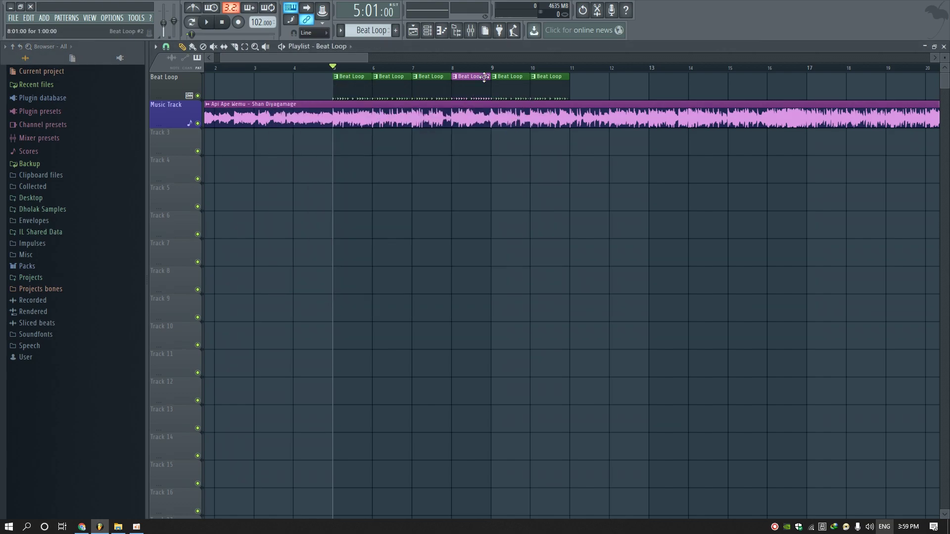
Step: Open Beat Loop #2 and audition its Timbale_#1, Timbale_#2, Tmb, Tmb #2, Bom and Congo channels
double_click(457, 89)
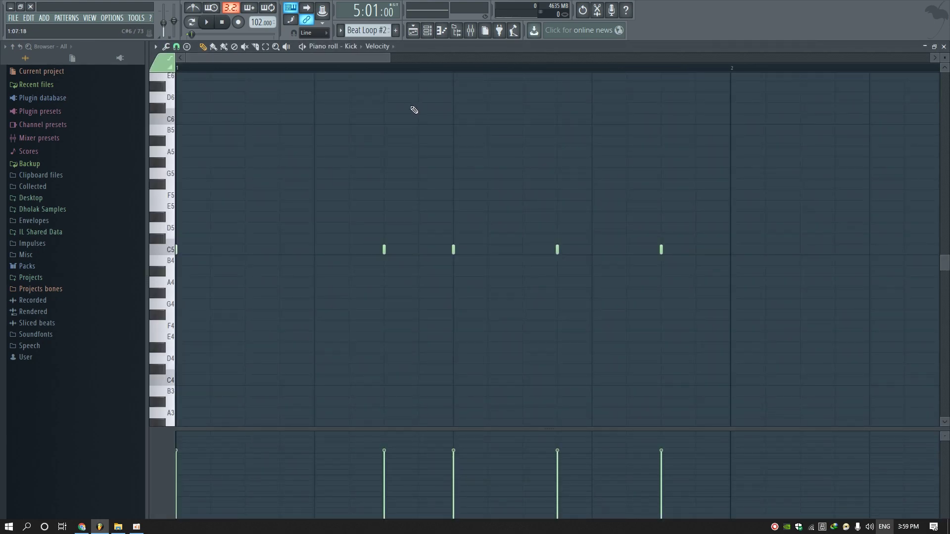
key(F6)
click(214, 118)
click(211, 132)
click(211, 146)
click(211, 161)
click(208, 176)
click(207, 191)
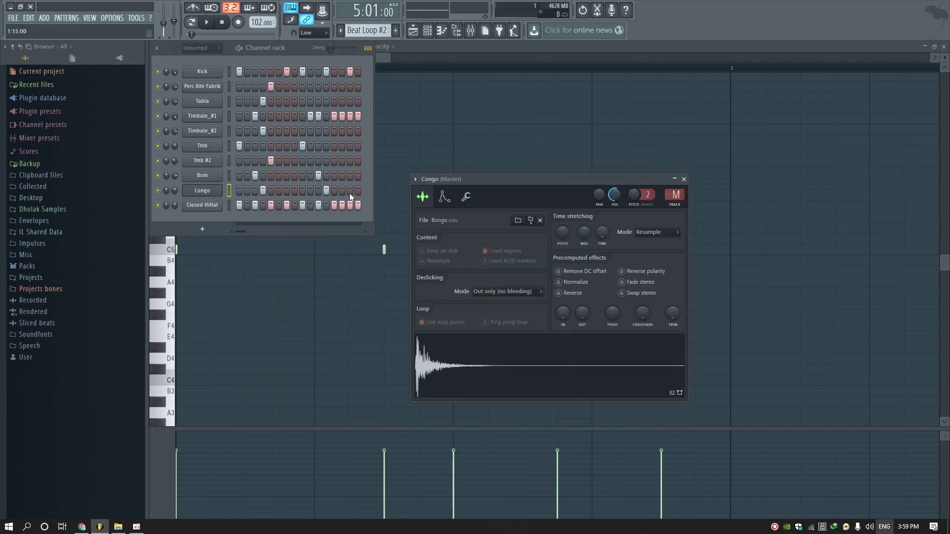
click(208, 117)
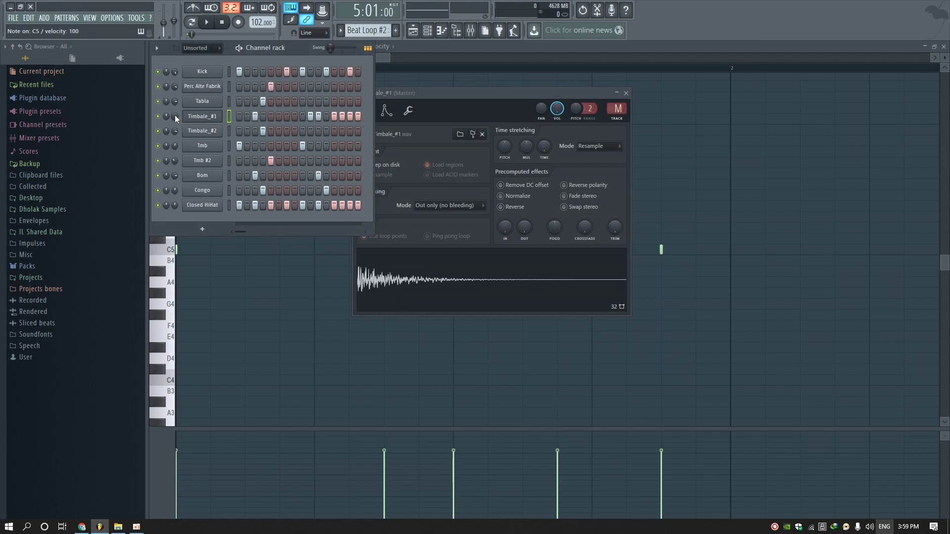
Step: Dismiss the alarm, play the playlist arrangement from bar 5, and set the song's channel volume to about 38%
click(412, 30)
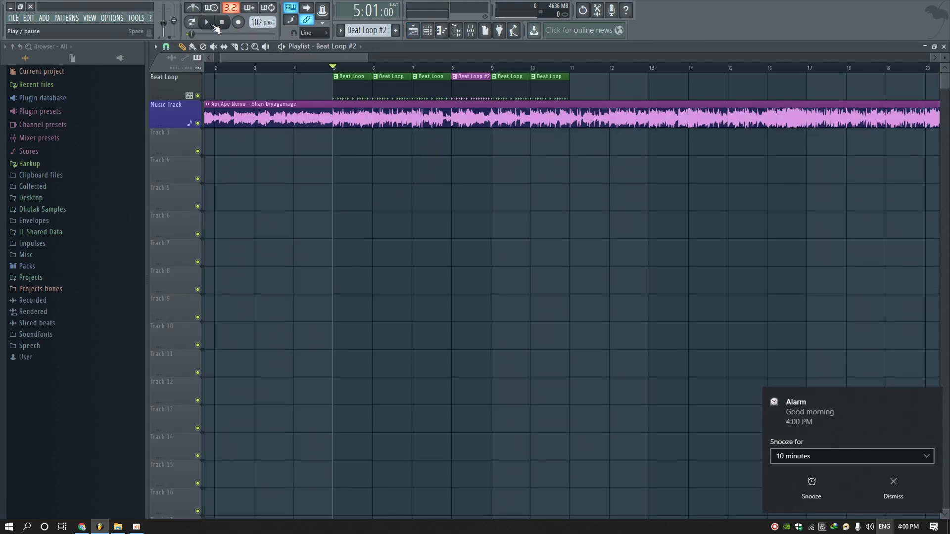
click(901, 490)
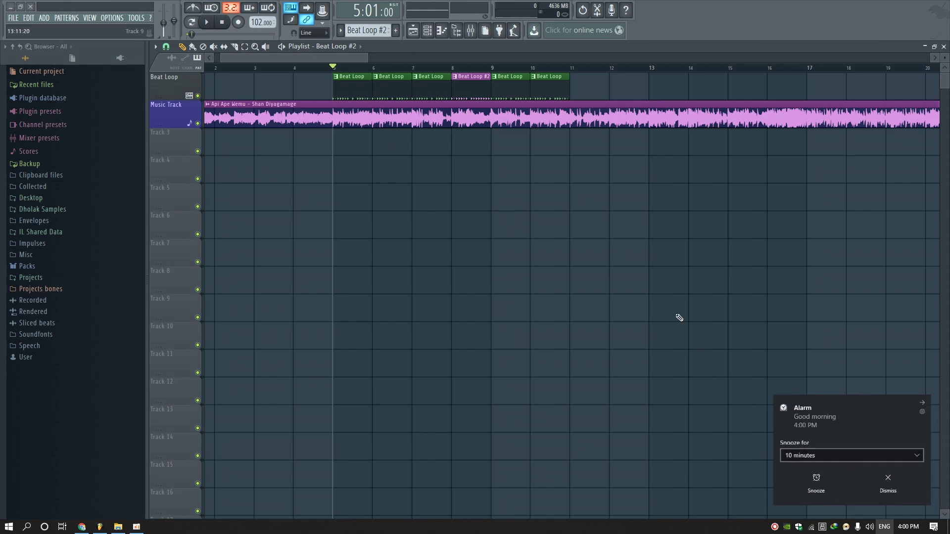
click(209, 23)
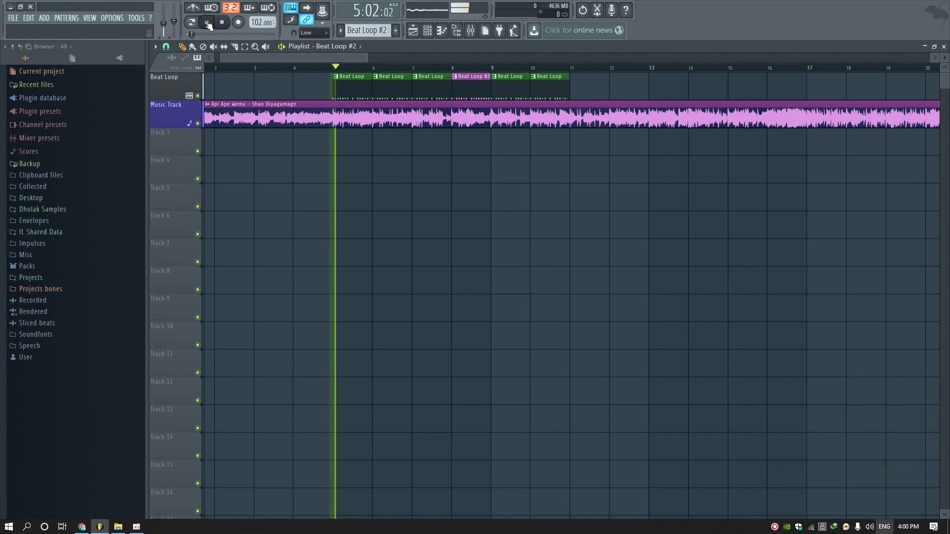
click(267, 115)
double_click(267, 115)
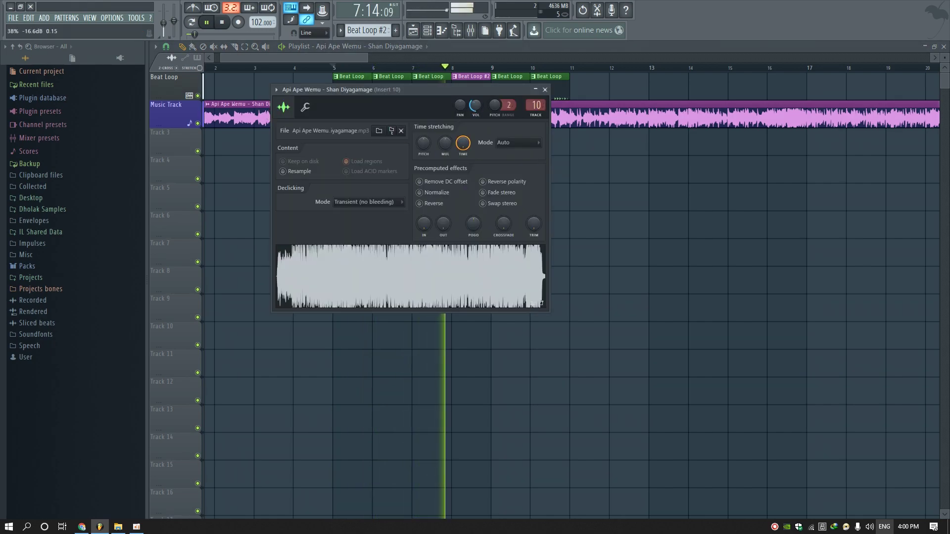
key(Escape)
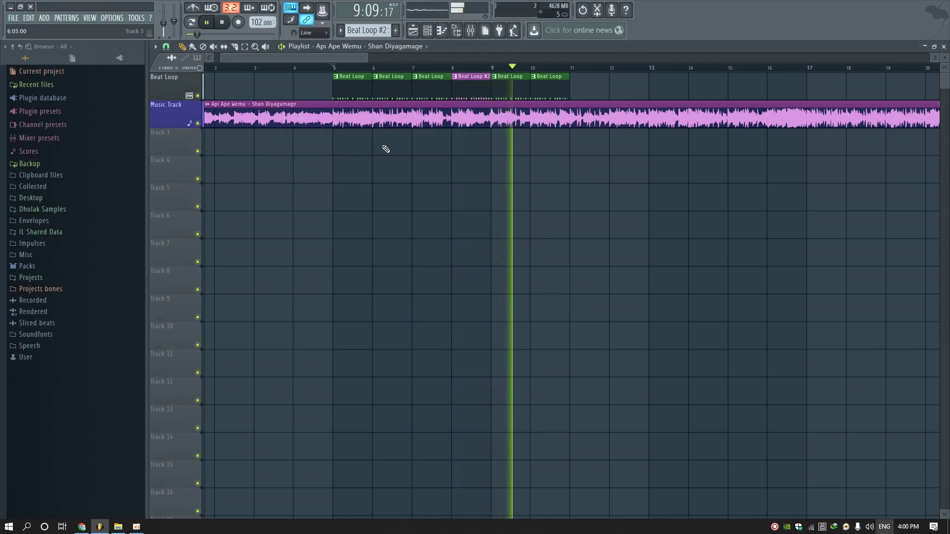
key(space)
Step: Examine the playlist at different zoom levels to compare the Beat Loop clips with the song's waveform
mouse_move(250, 59)
mouse_down()
mouse_move(263, 60)
mouse_move(232, 62)
mouse_up()
drag(353, 60, 288, 80)
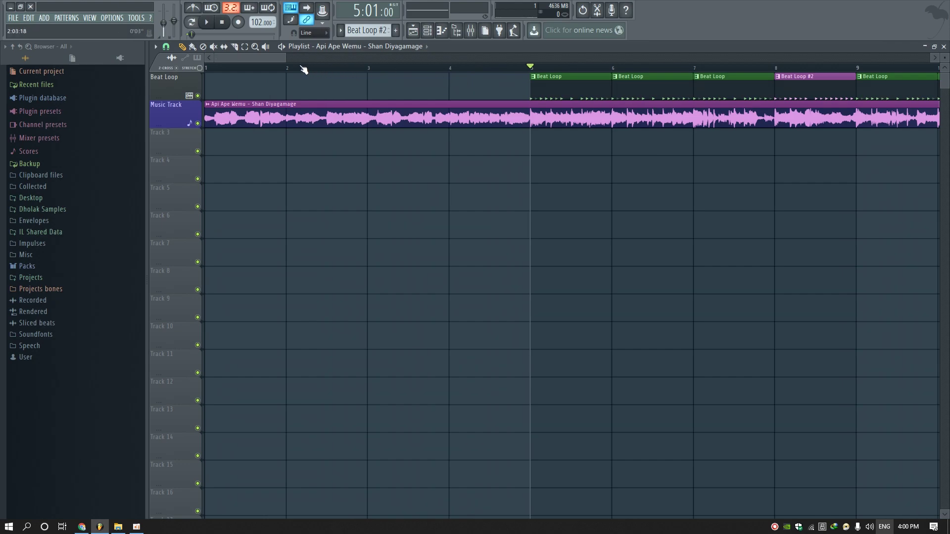
drag(285, 60, 224, 58)
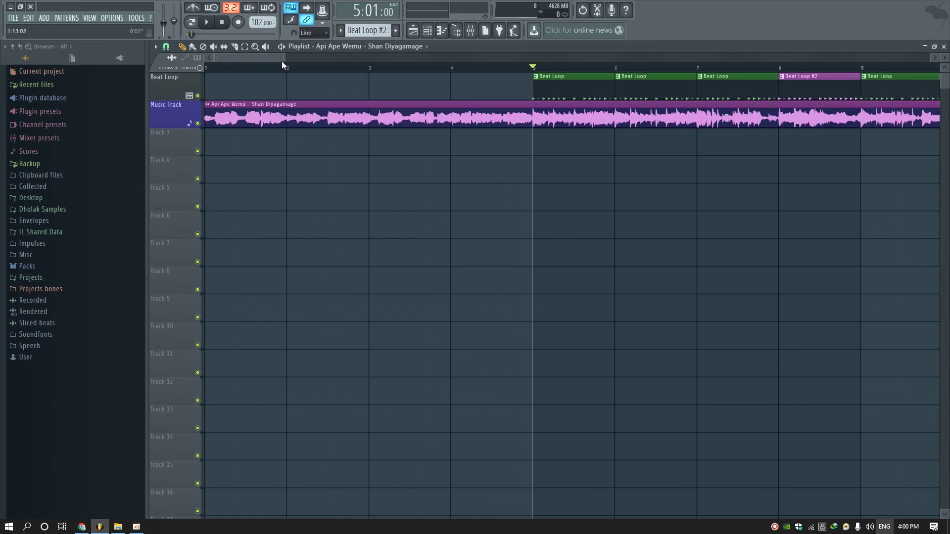
drag(284, 61, 363, 74)
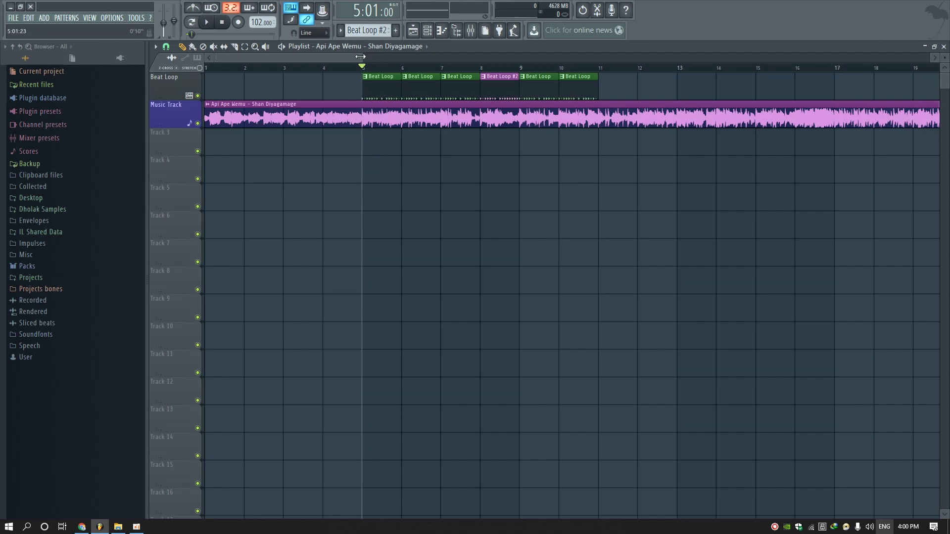
drag(361, 56, 348, 78)
scroll(315, 58, down, 4)
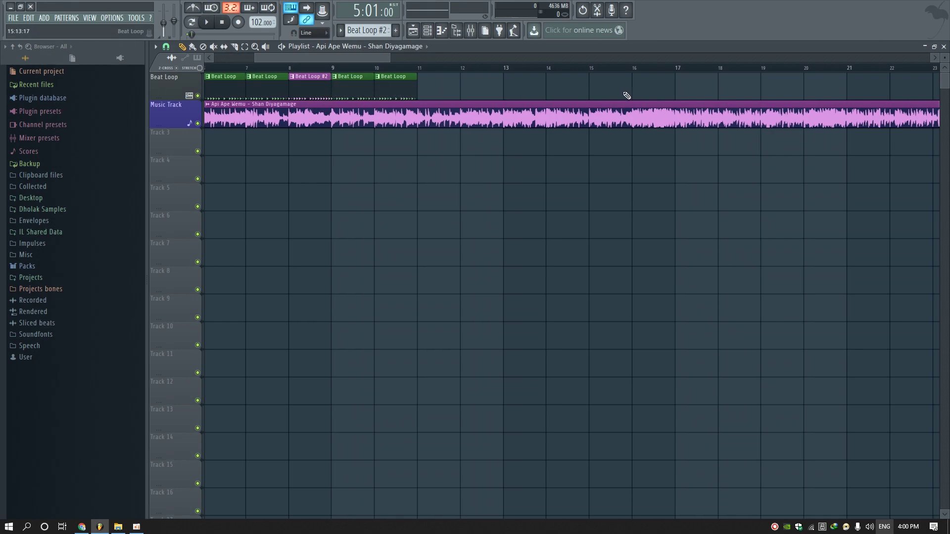
drag(368, 58, 141, 64)
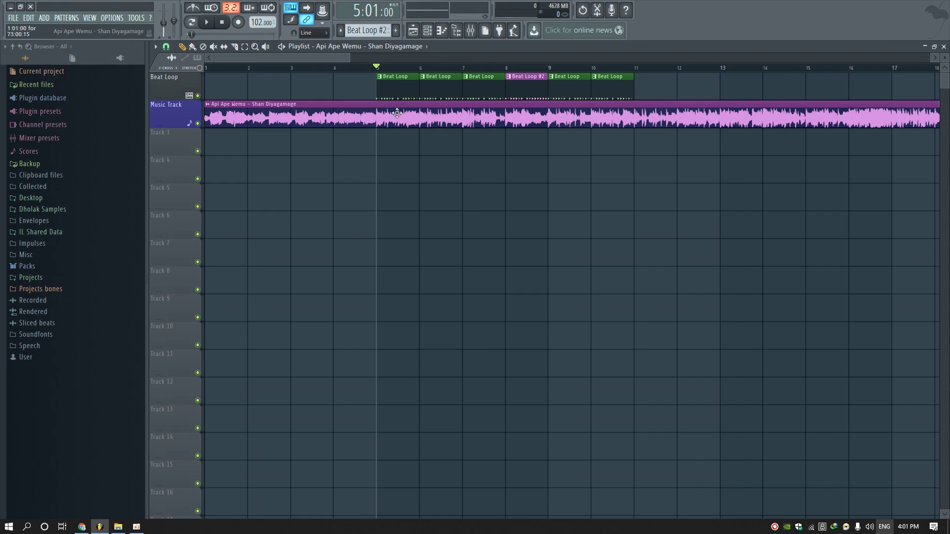
drag(350, 58, 288, 70)
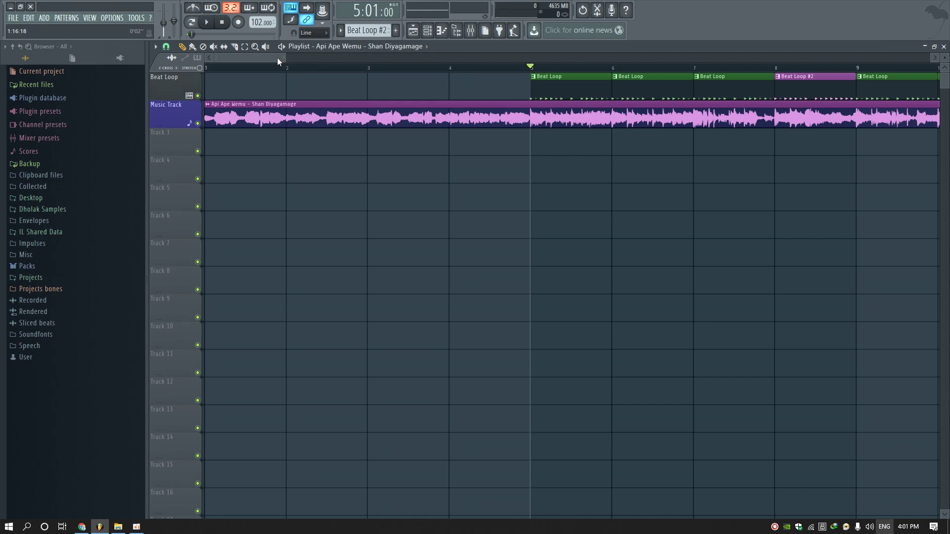
drag(285, 57, 357, 57)
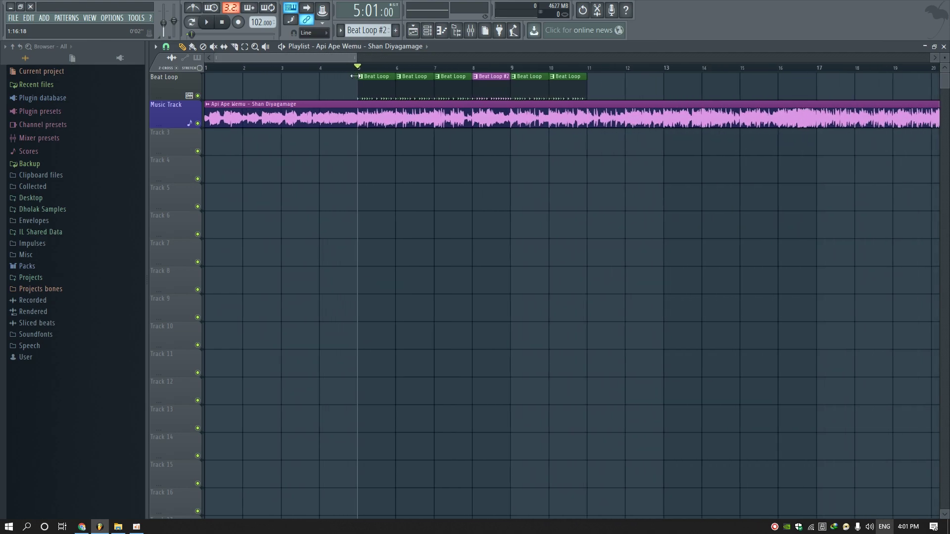